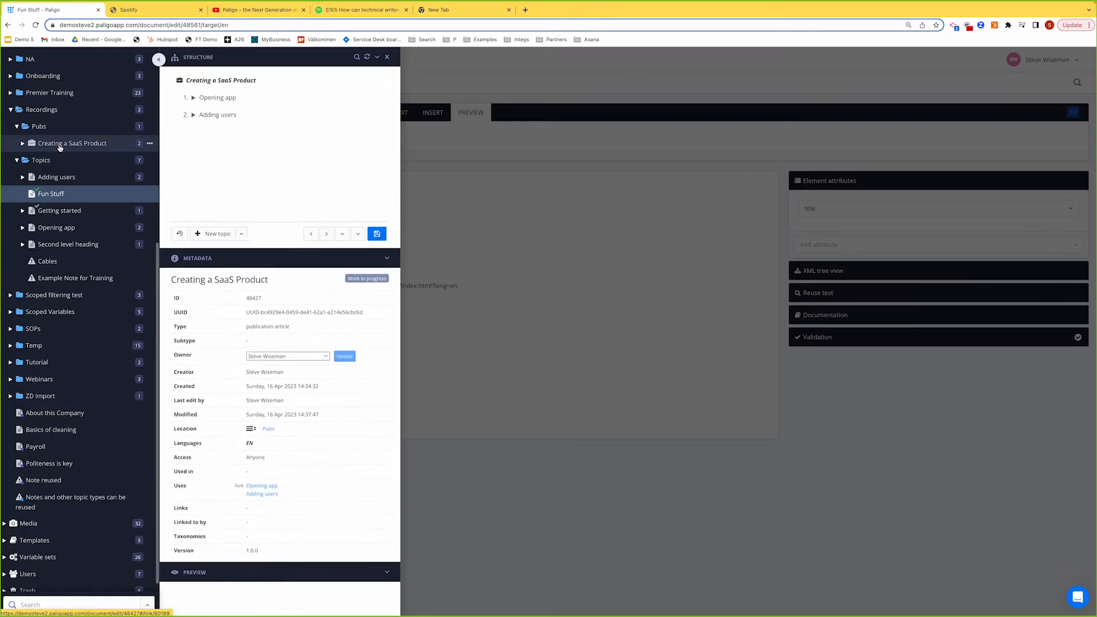
# - Add the Fun Stuff topic after Adding users in the Creating a SaaS Product structure, and save the structure
pyautogui.moveTo(32, 195); pyautogui.dragTo(211, 133)
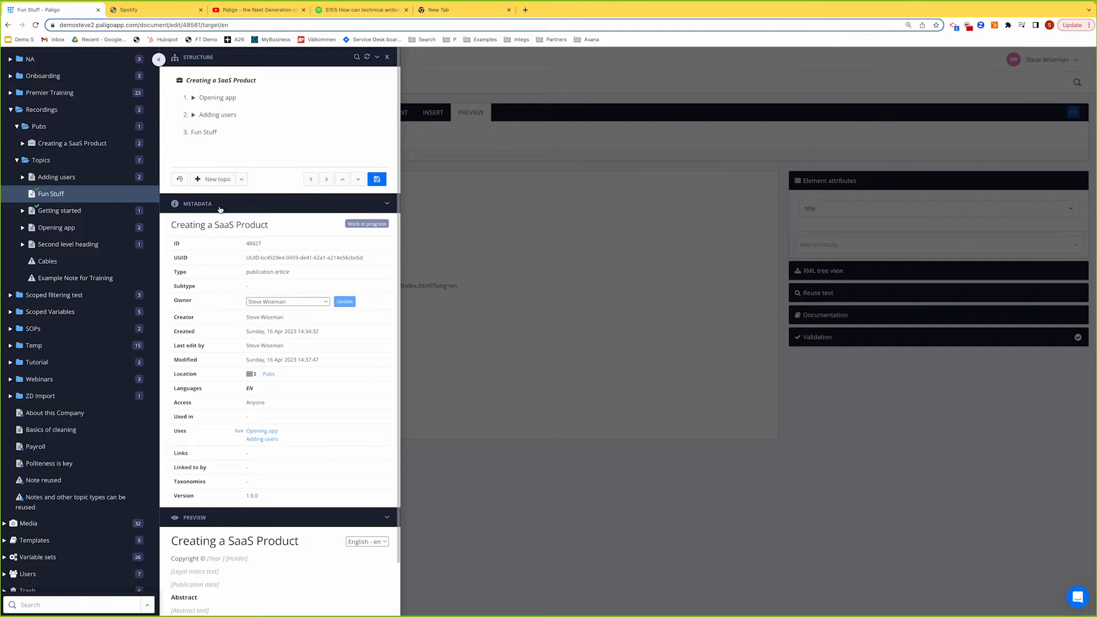
pyautogui.click(376, 179)
pyautogui.click(387, 57)
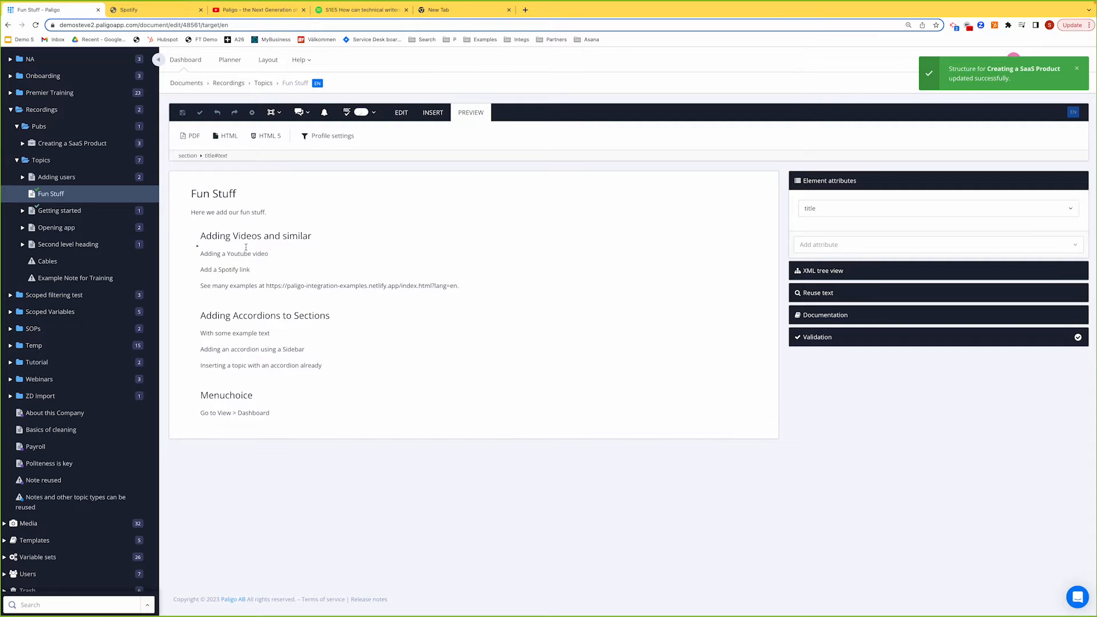
# - Insert a video element below the "Adding a Youtube video" paragraph in the Fun Stuff topic
pyautogui.click(220, 261)
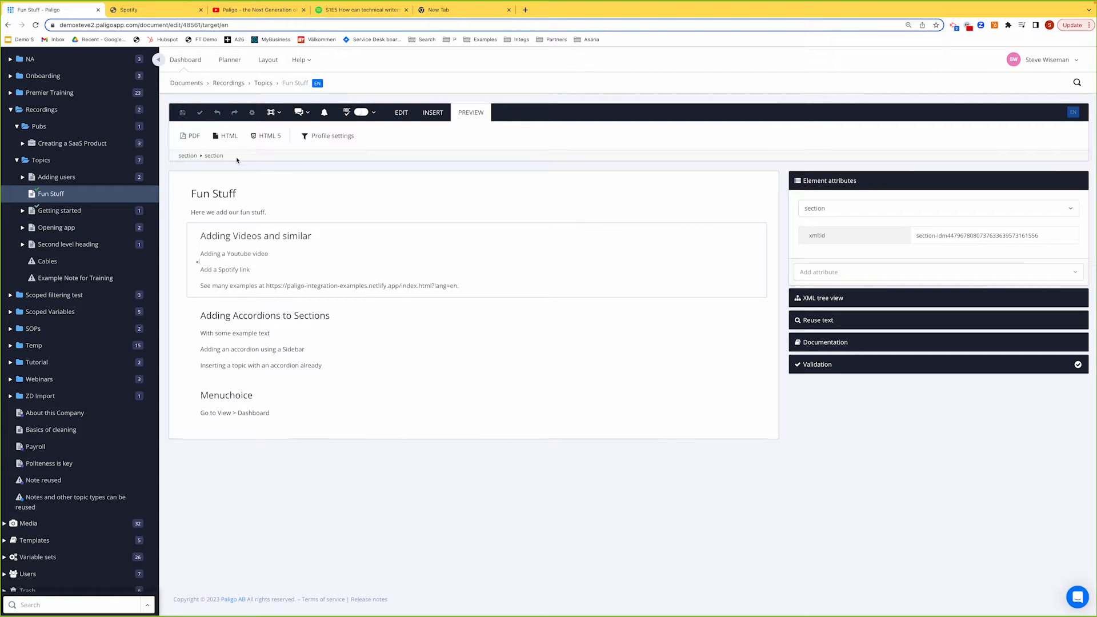
pyautogui.click(430, 116)
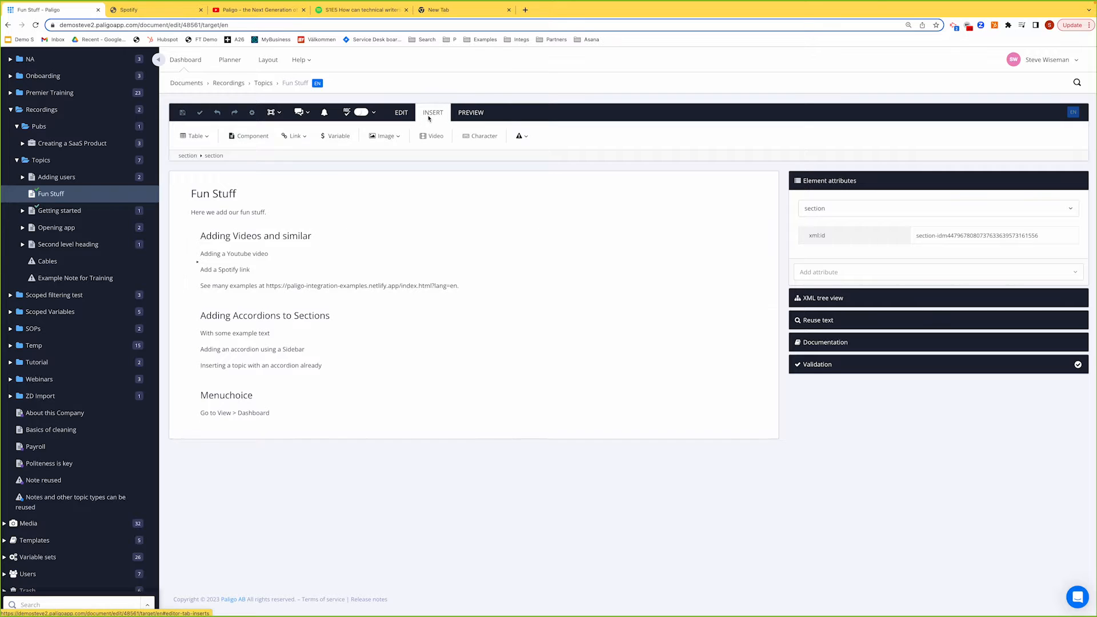
pyautogui.click(430, 137)
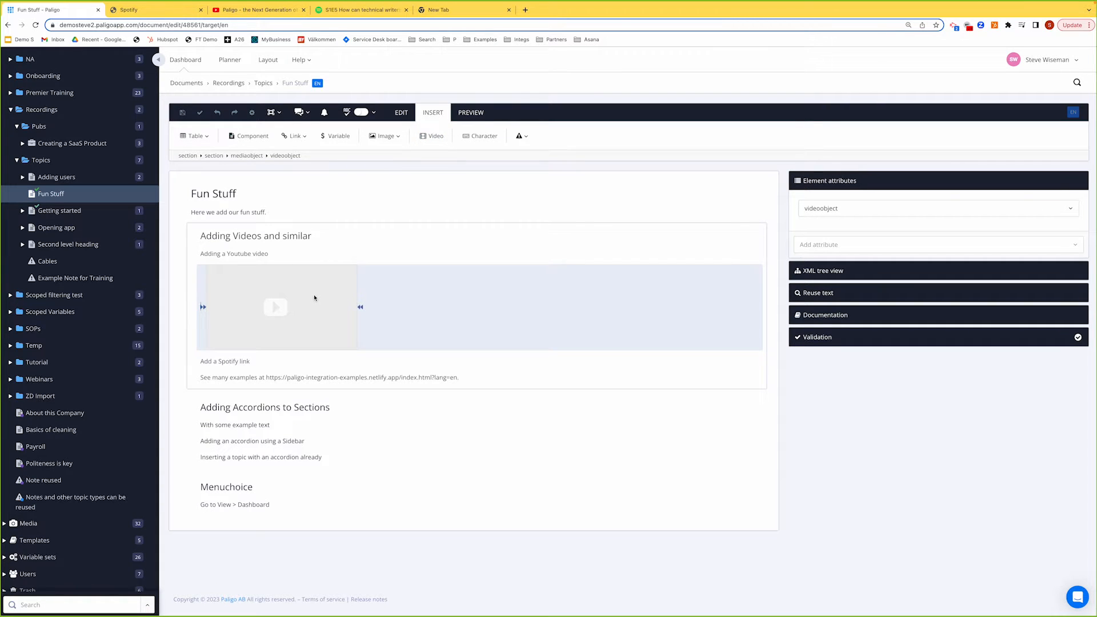
# - Switch to YouTube and copy the share link of "Paligo - the Next Generation of Technical Documentation", also viewing its embed code
pyautogui.click(255, 10)
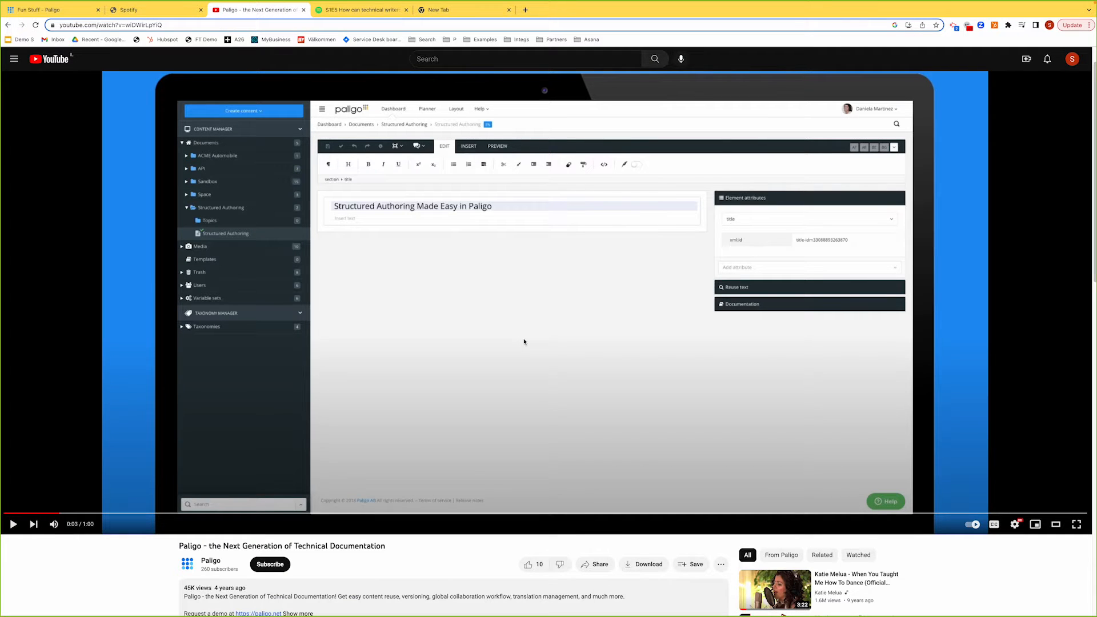
pyautogui.click(170, 25)
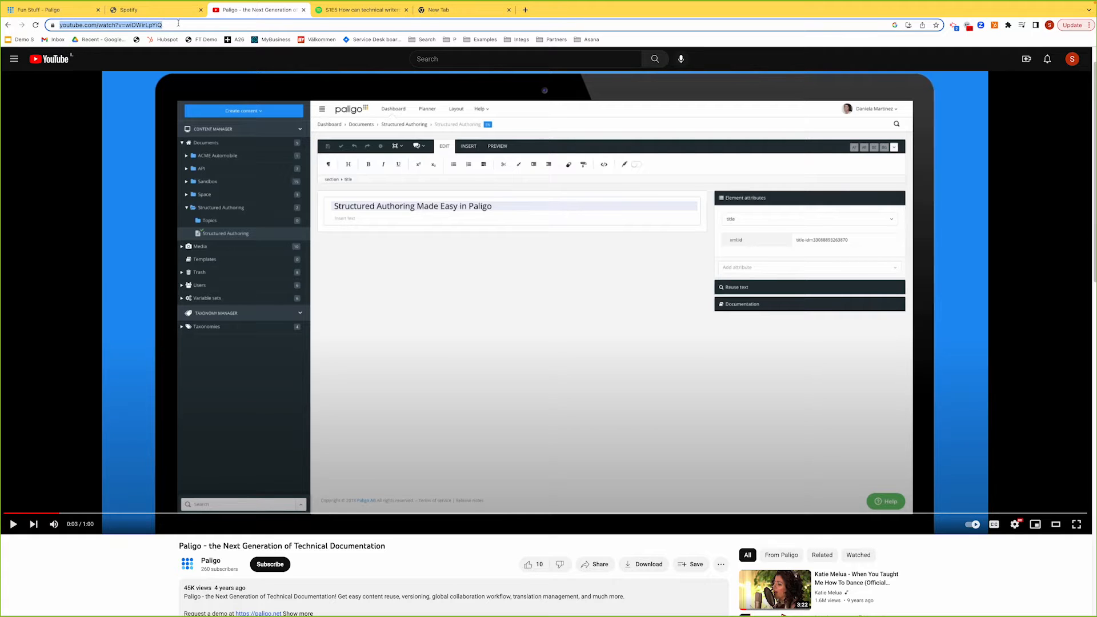
pyautogui.press('Right')
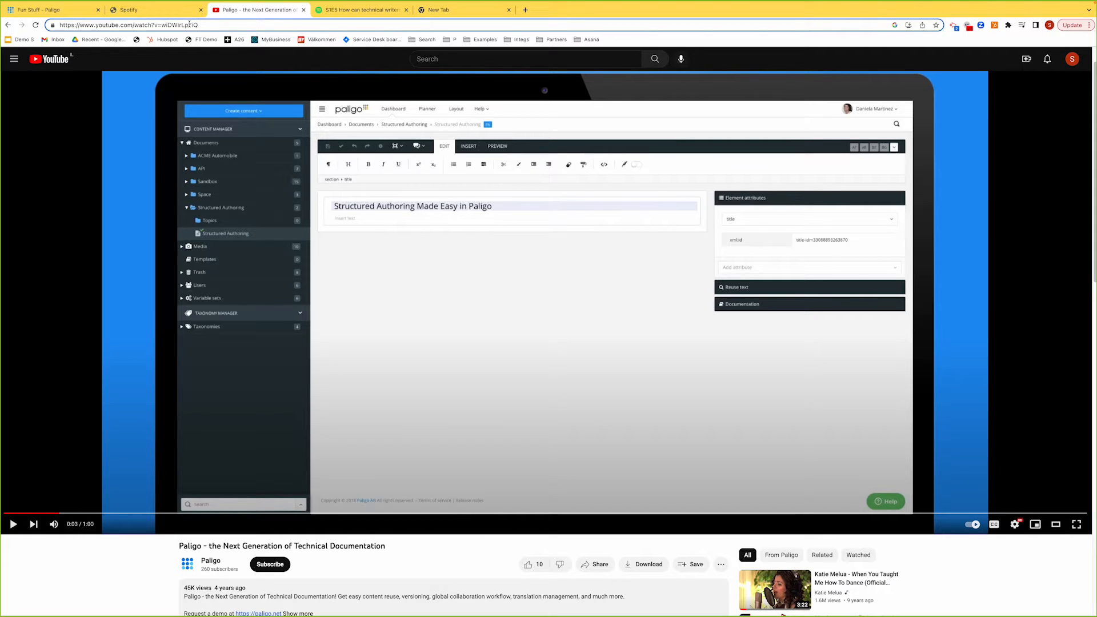
pyautogui.click(606, 566)
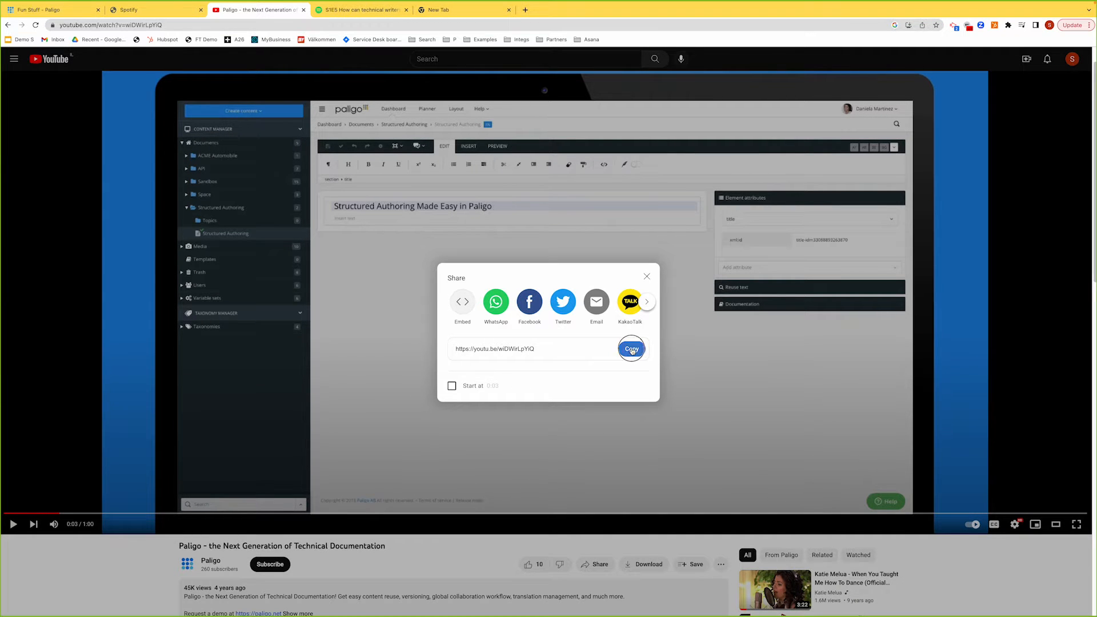
pyautogui.click(632, 350)
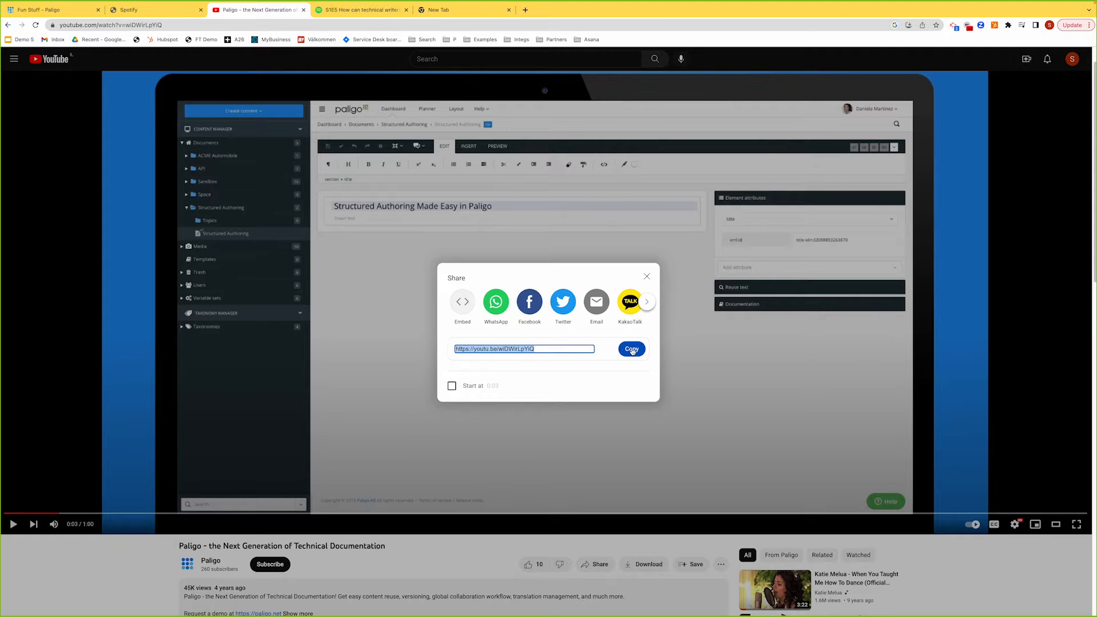
pyautogui.click(462, 302)
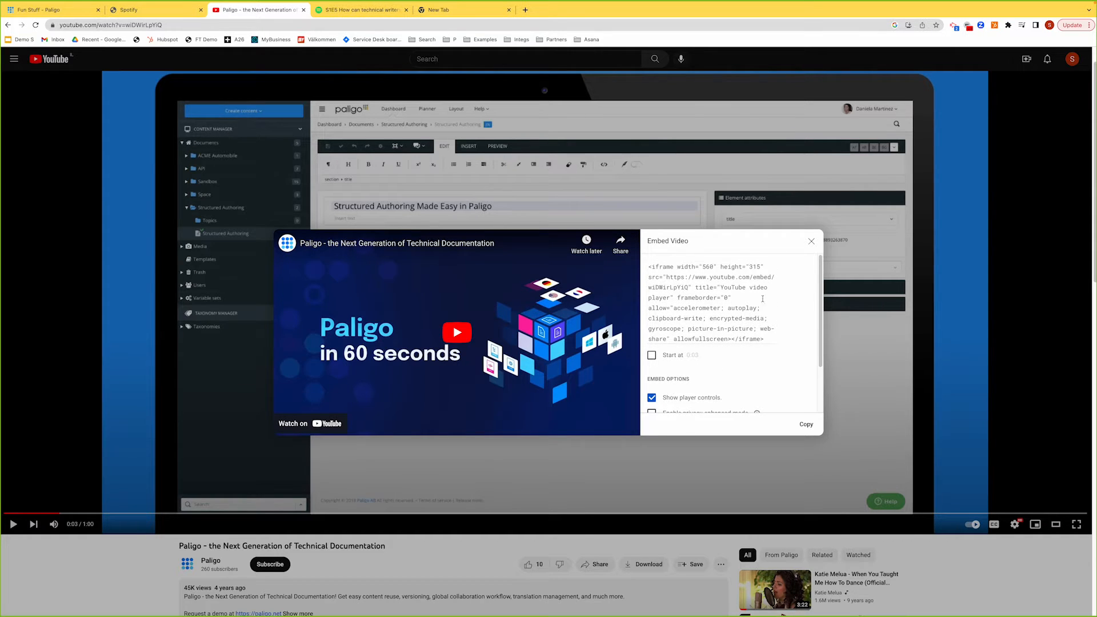
pyautogui.click(812, 243)
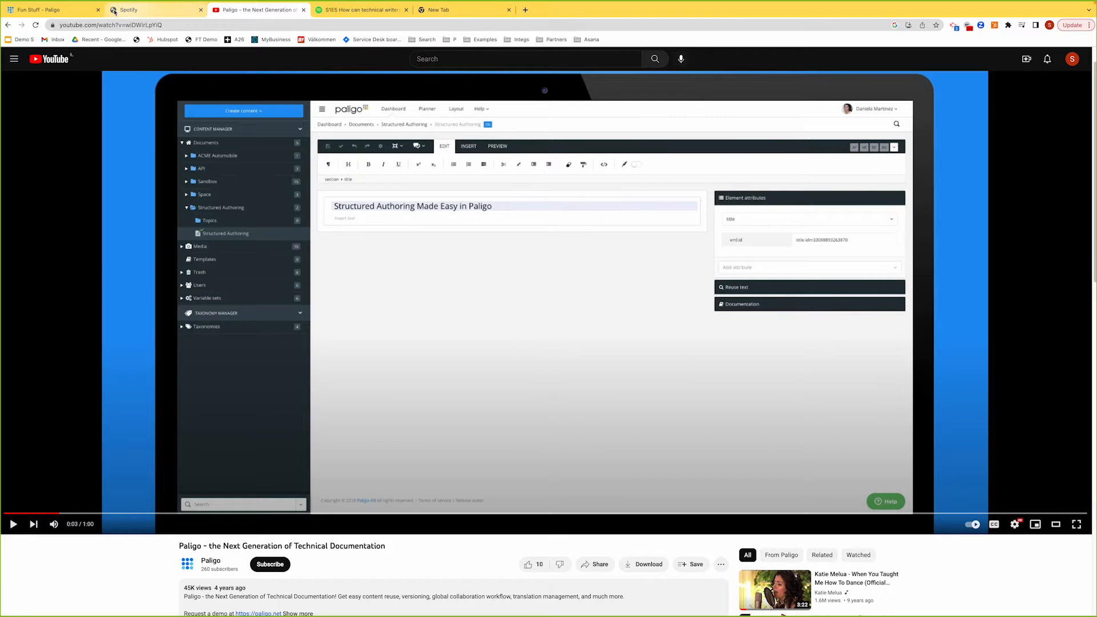
# - Return to the Fun Stuff topic in Paligo and set the copied YouTube link as the video placeholder's source
pyautogui.click(39, 10)
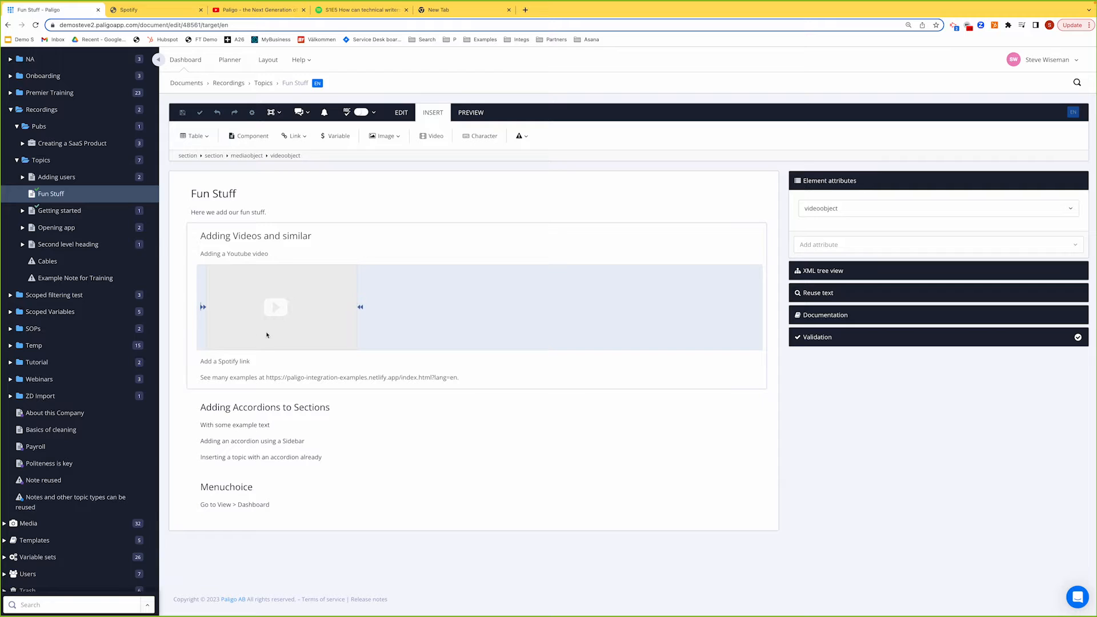
pyautogui.click(276, 309)
pyautogui.click(274, 325)
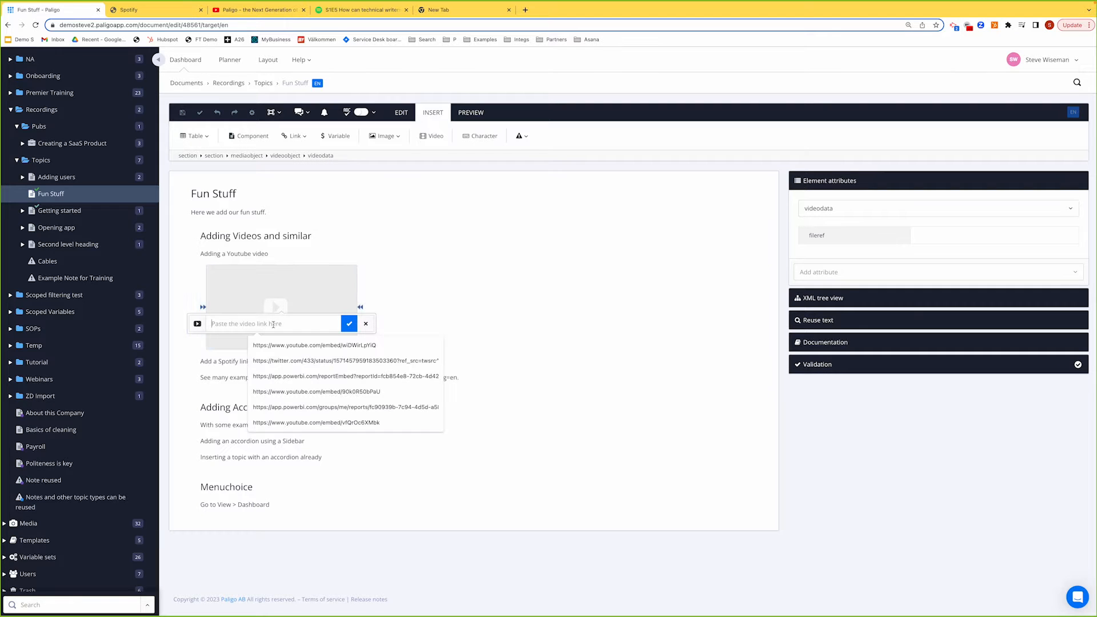
pyautogui.press('super+v')
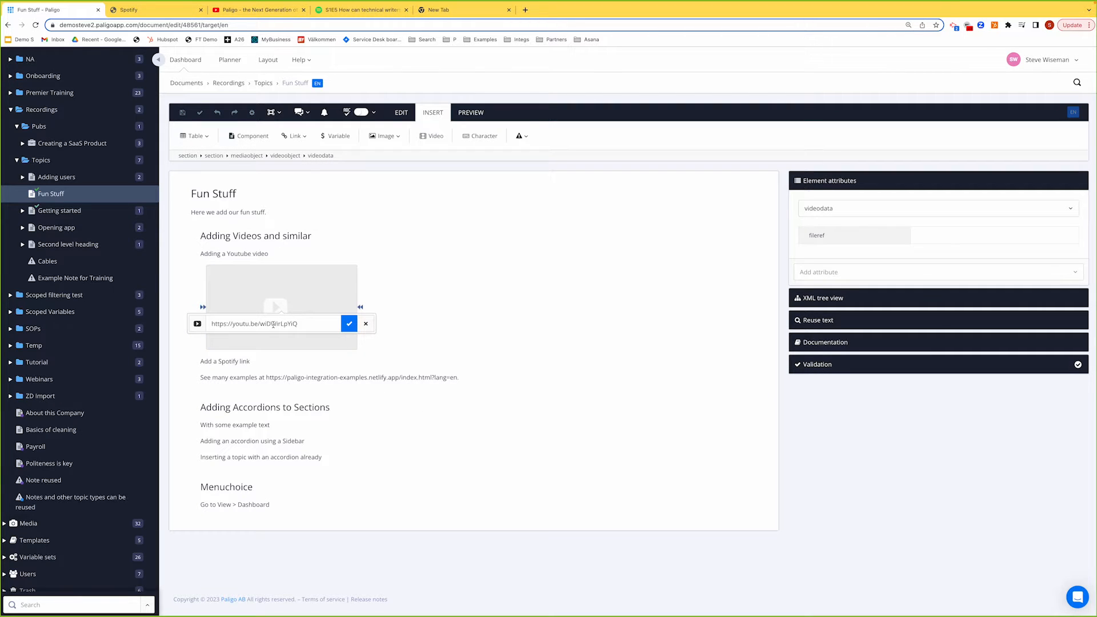
pyautogui.click(349, 323)
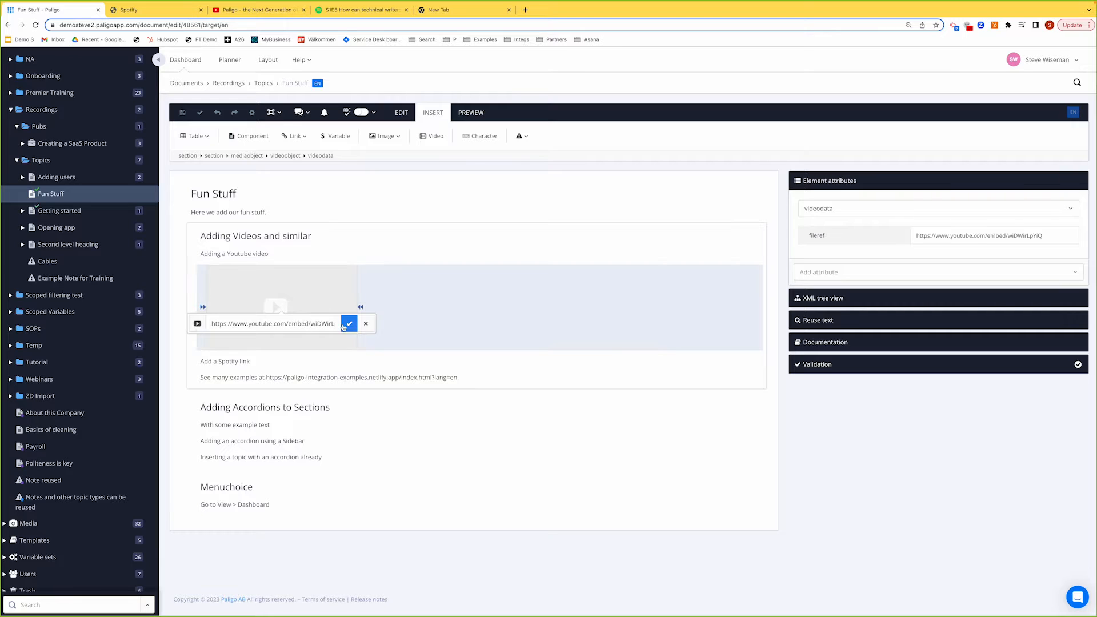
pyautogui.click(951, 236)
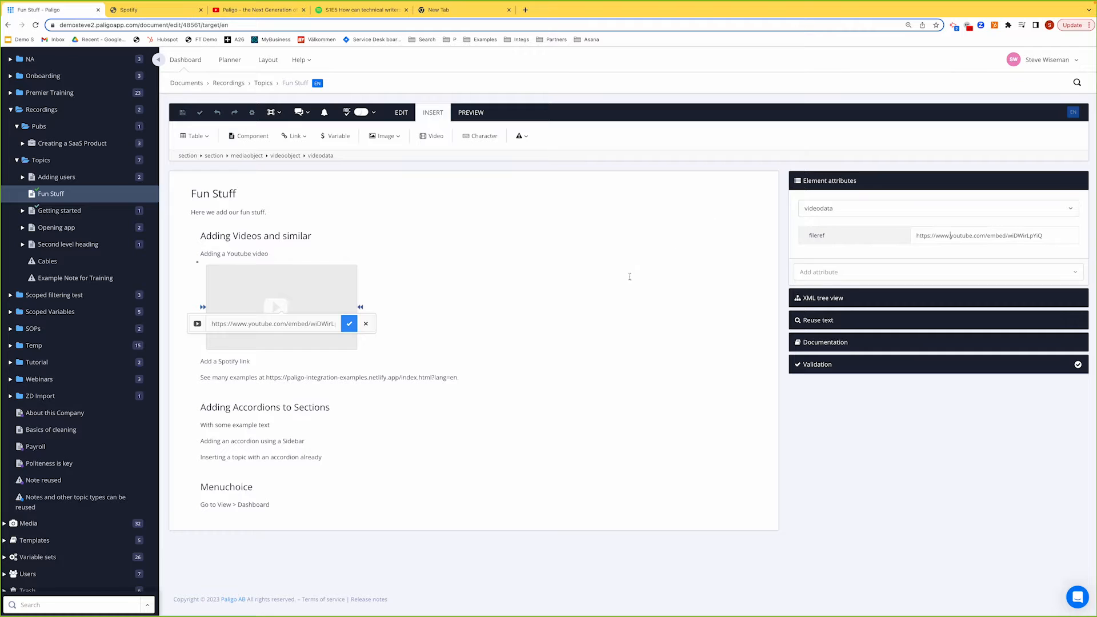
pyautogui.click(558, 275)
# - Preview the Fun Stuff topic as HTML 5 to check the embedded YouTube video, and close the preview
pyautogui.click(466, 114)
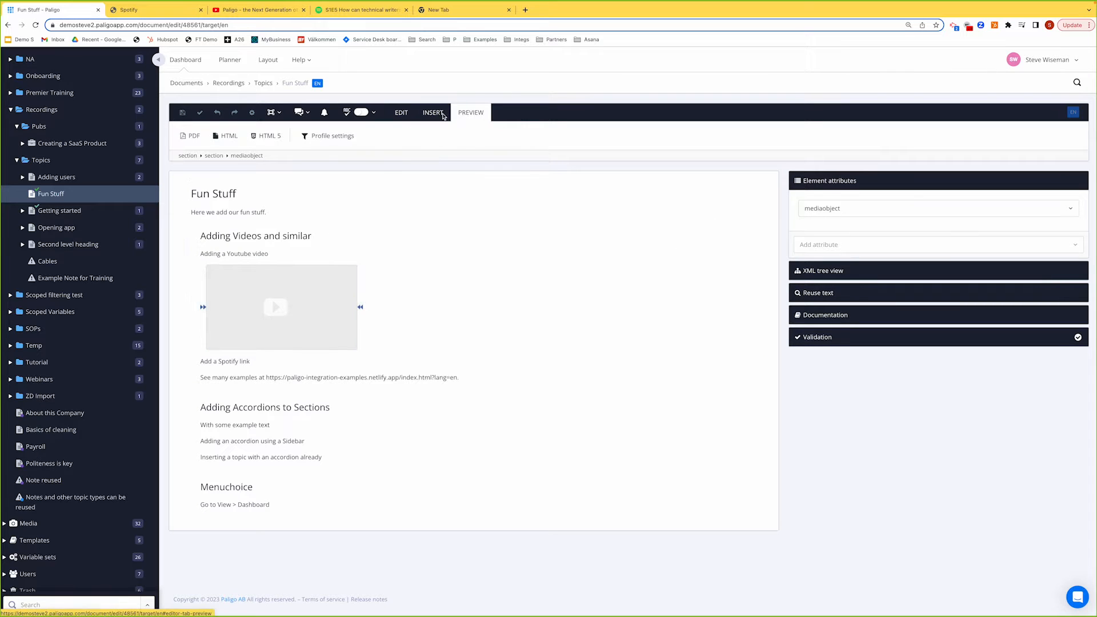
pyautogui.click(271, 137)
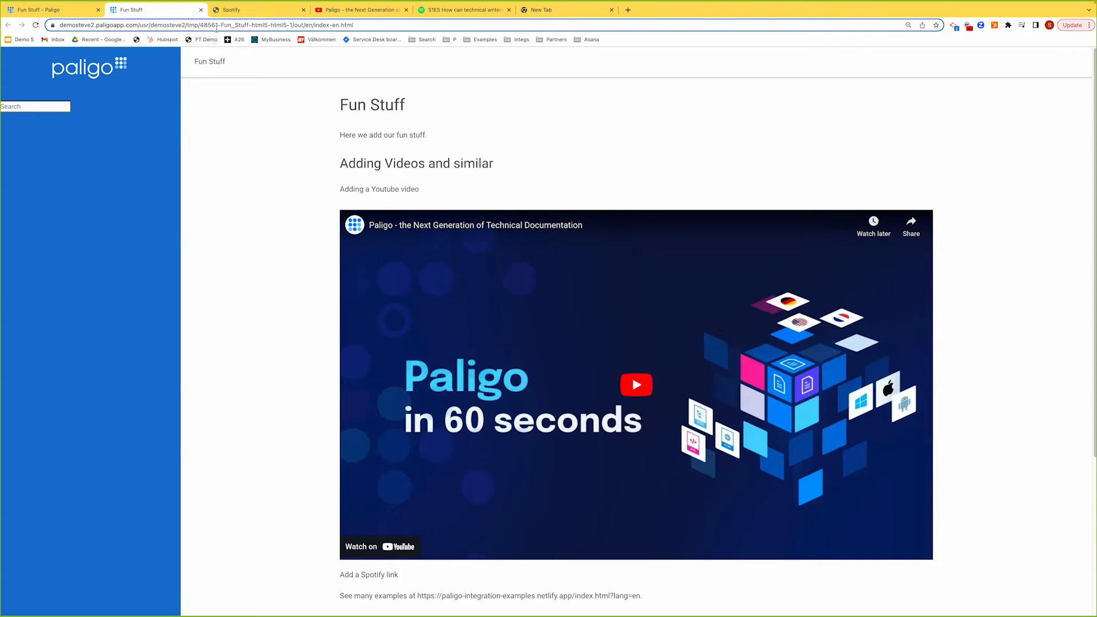
pyautogui.click(200, 10)
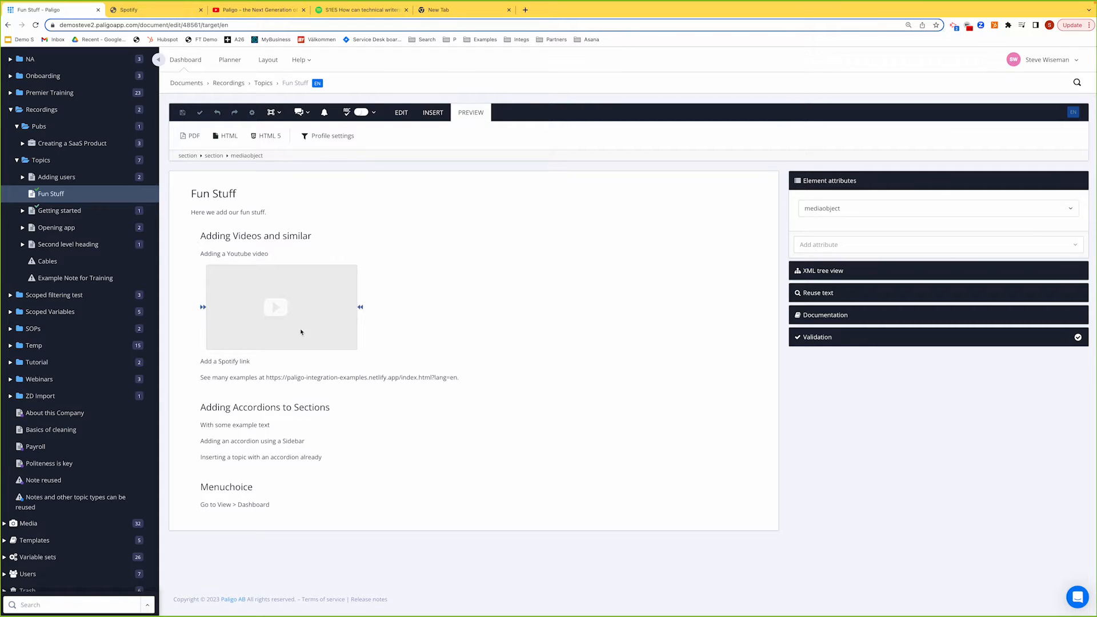
# - Open the Cool Integration examples site and view the Spotify page under Social Media Integration Examples
pyautogui.click(438, 12)
pyautogui.write('cool')
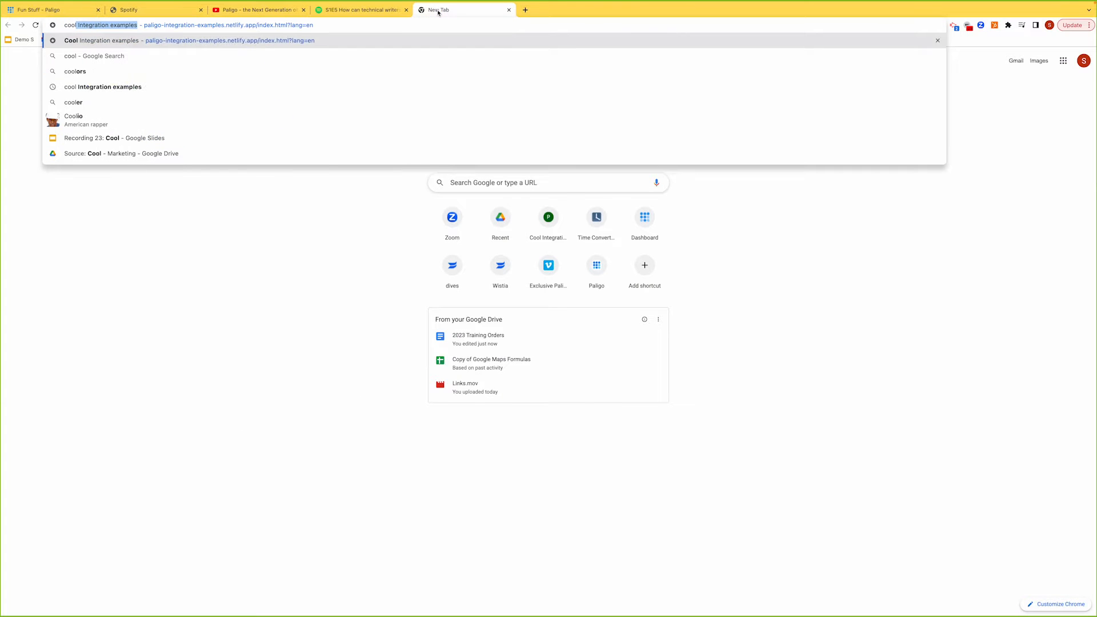
pyautogui.press('Return')
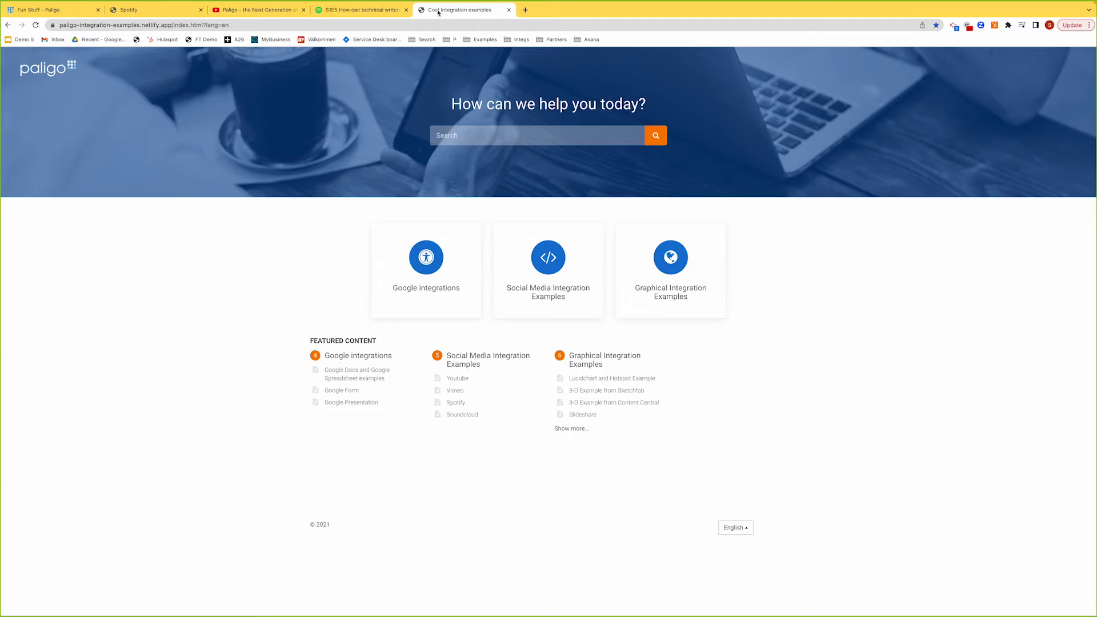
pyautogui.click(558, 268)
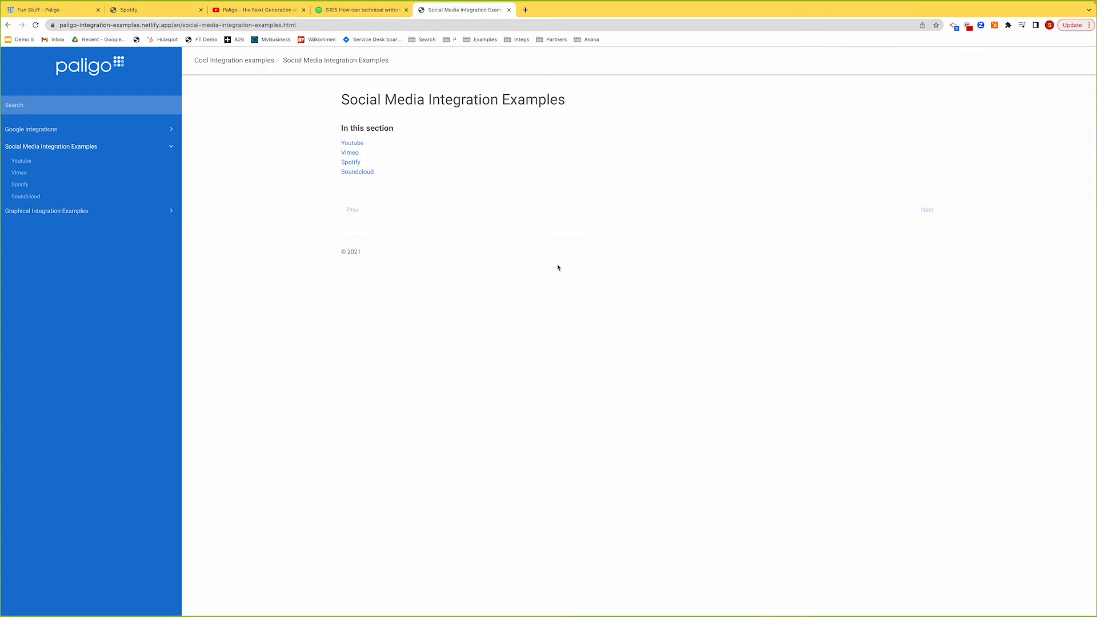
pyautogui.click(355, 163)
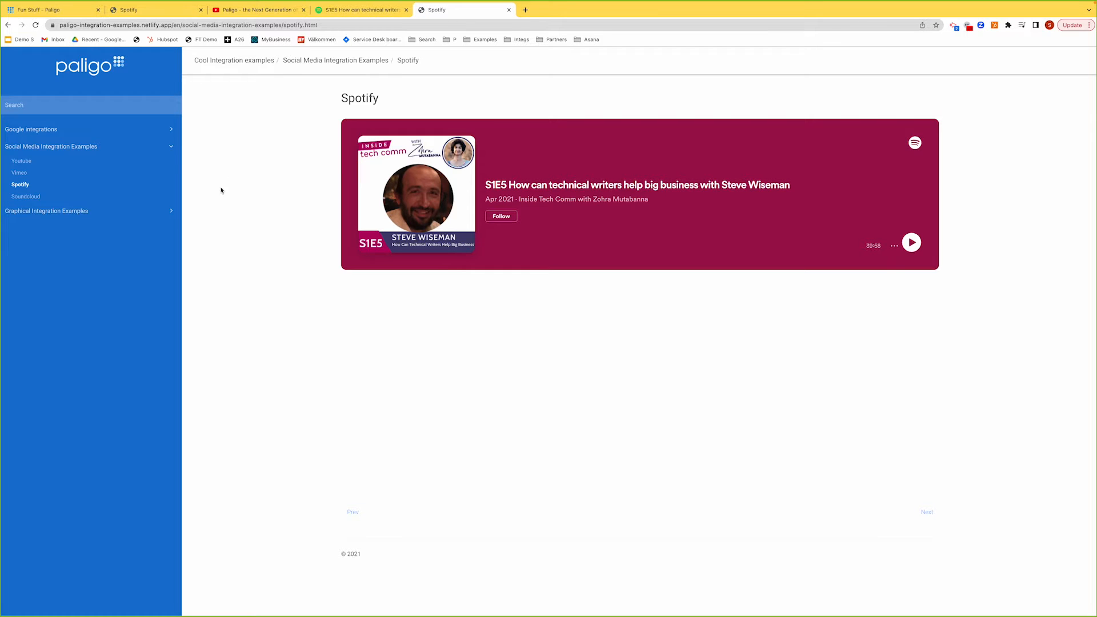
# - Examine the Google integrations examples: Docs and Spreadsheet, Form, and Presentation, advancing the presentation to slide 2
pyautogui.click(38, 129)
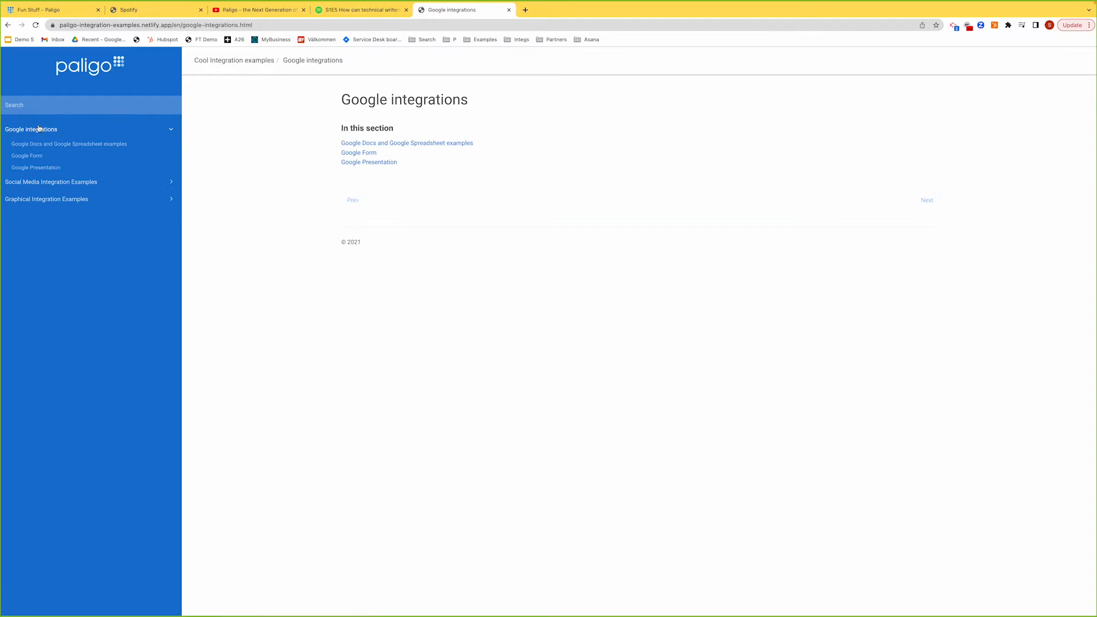
pyautogui.click(425, 146)
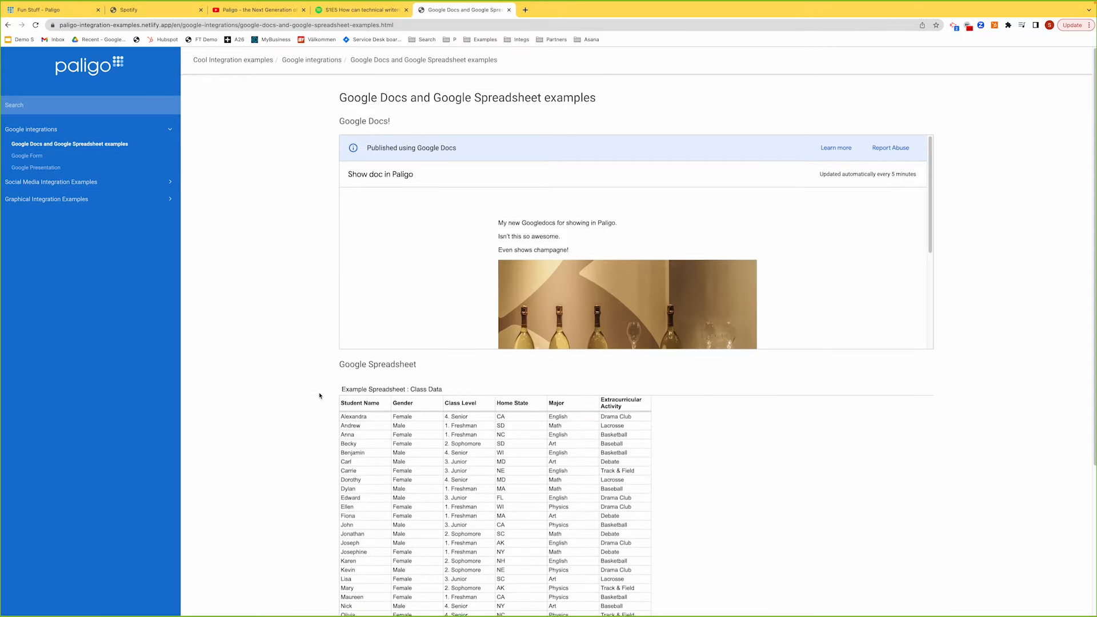
pyautogui.scroll(-4, 320, 396)
pyautogui.scroll(4, 319, 396)
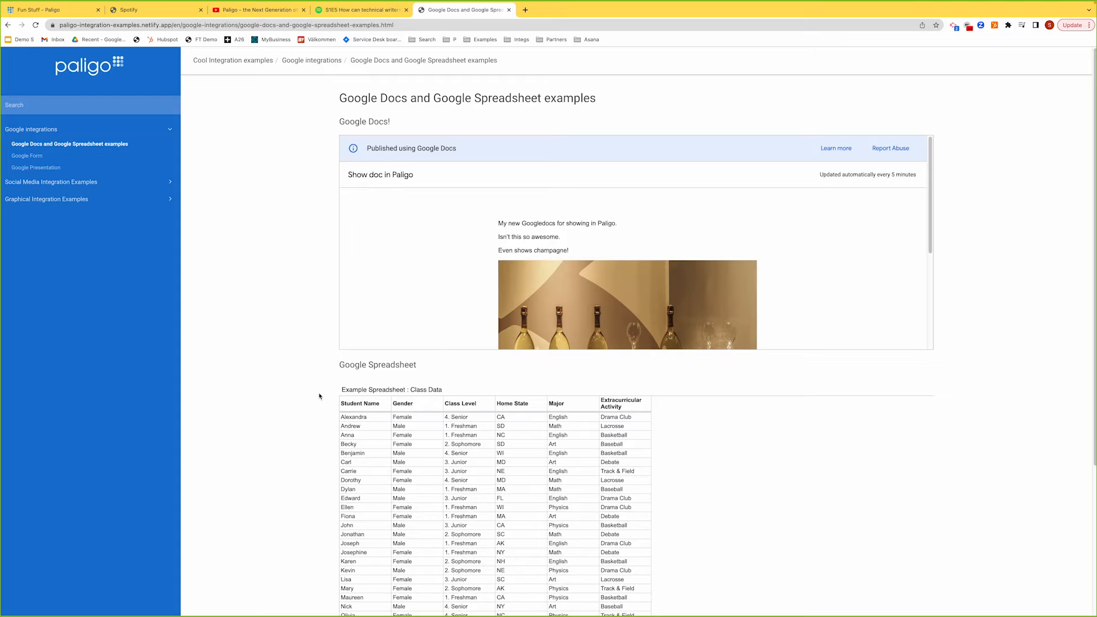
pyautogui.click(22, 157)
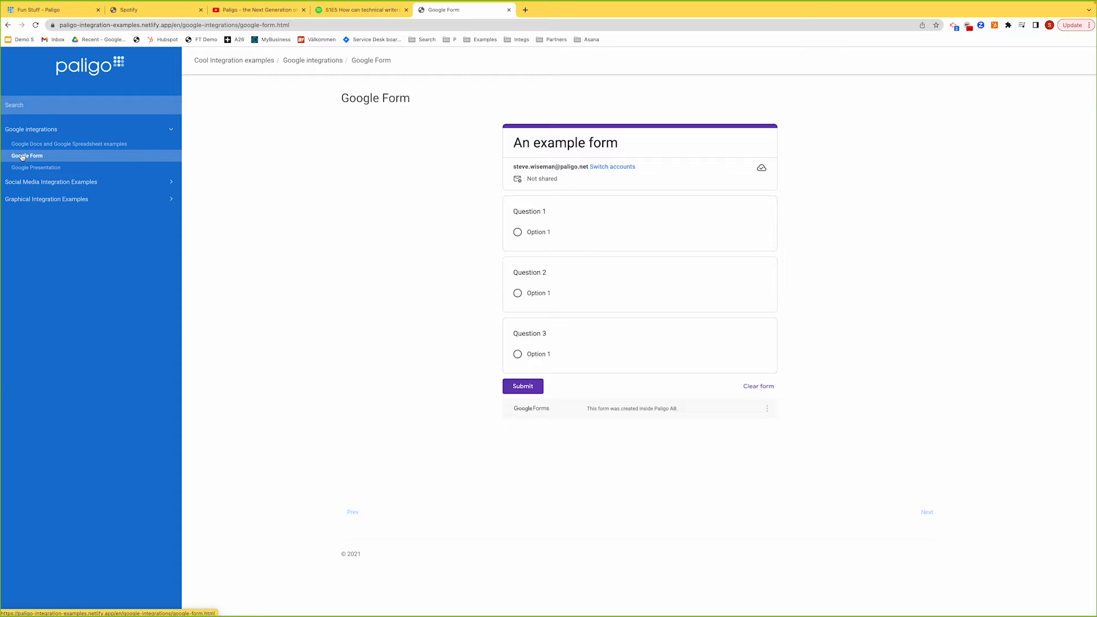
pyautogui.click(29, 167)
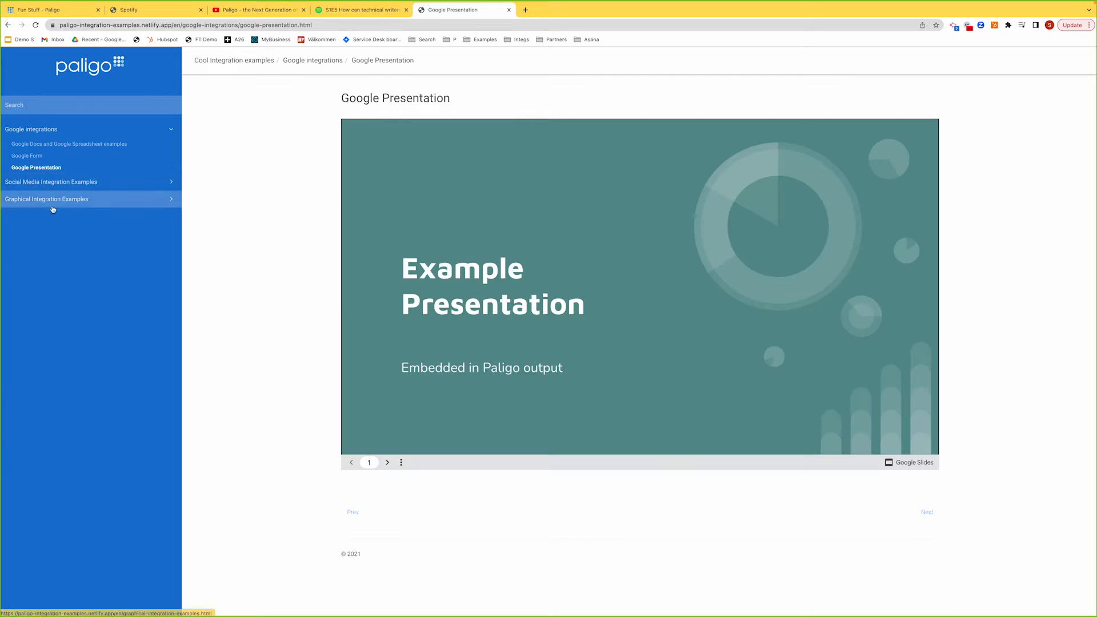
pyautogui.click(387, 463)
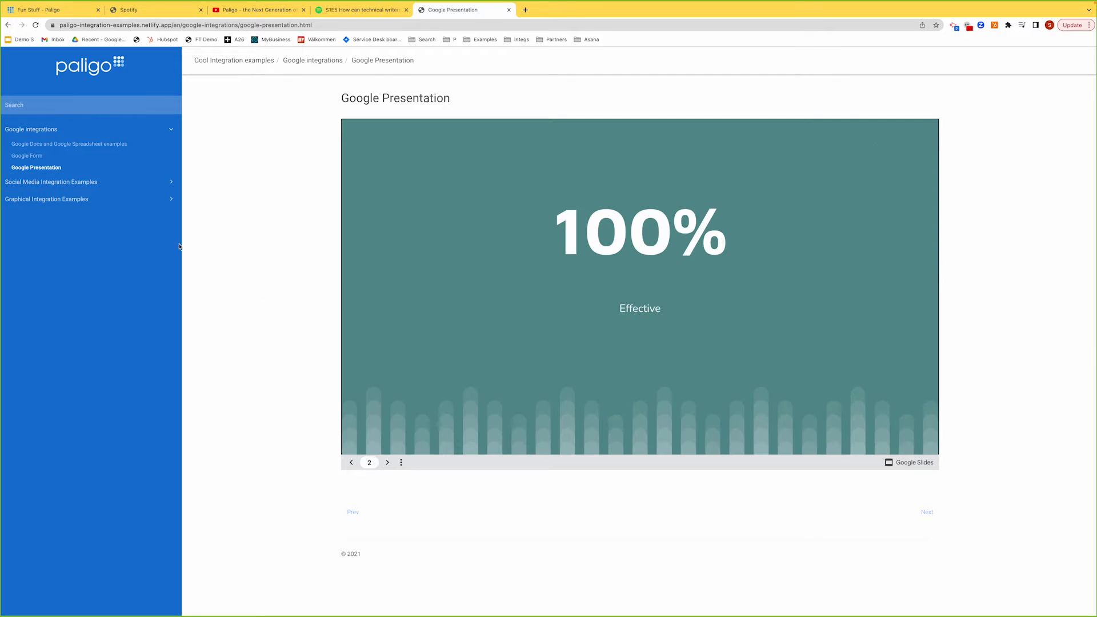
# - View the Lucidchart and Hotspot Example under Graphical Integration Examples and select its "A hotspot link" shape
pyautogui.click(70, 201)
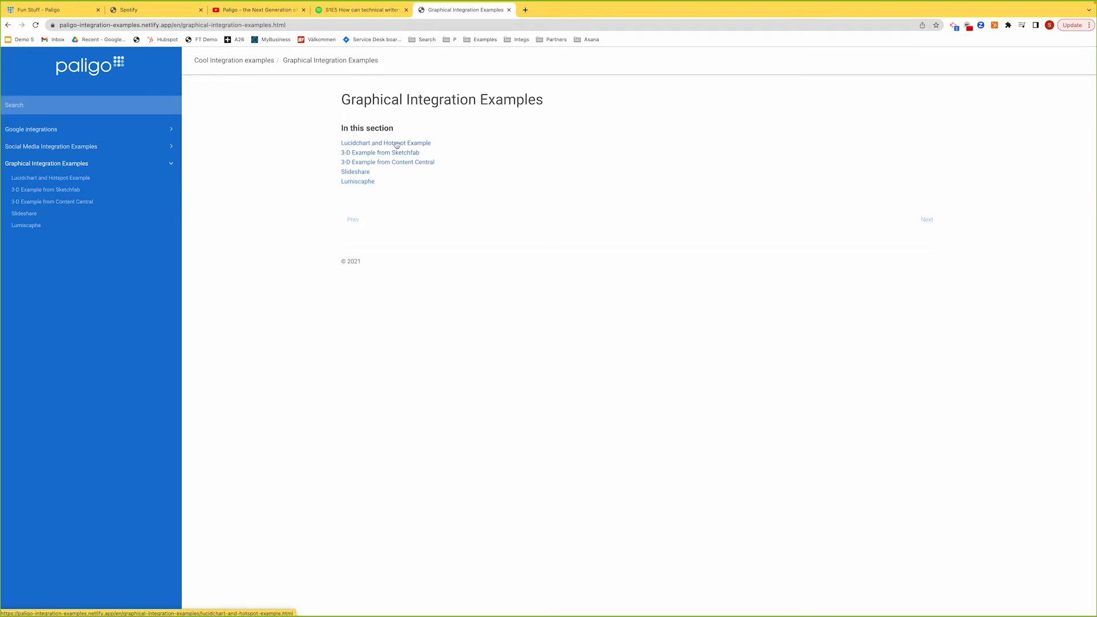
pyautogui.click(392, 144)
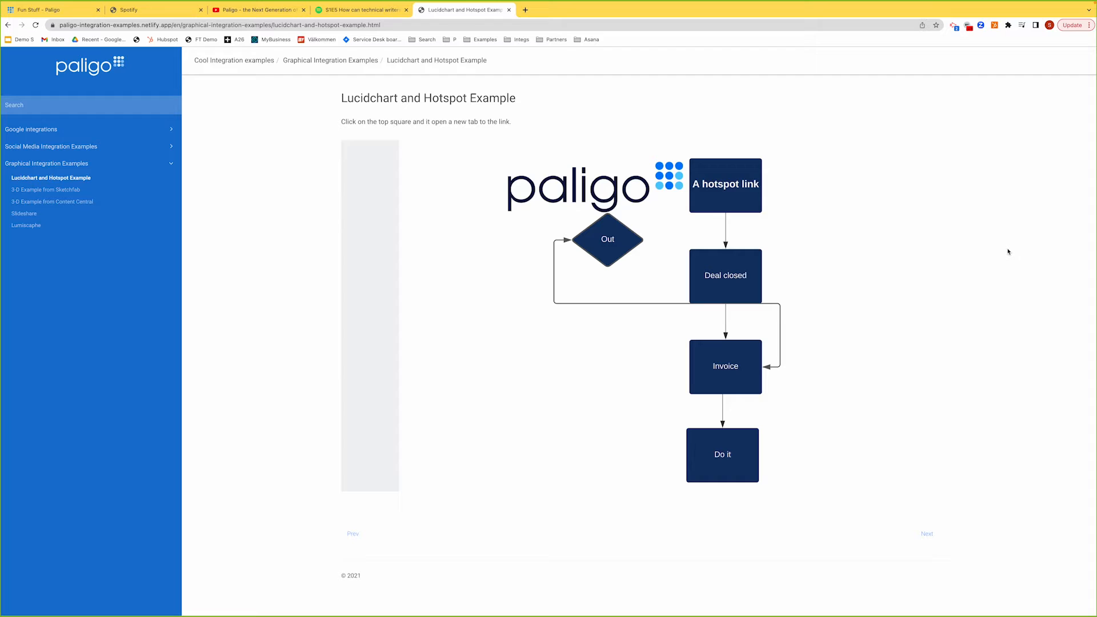
pyautogui.click(713, 187)
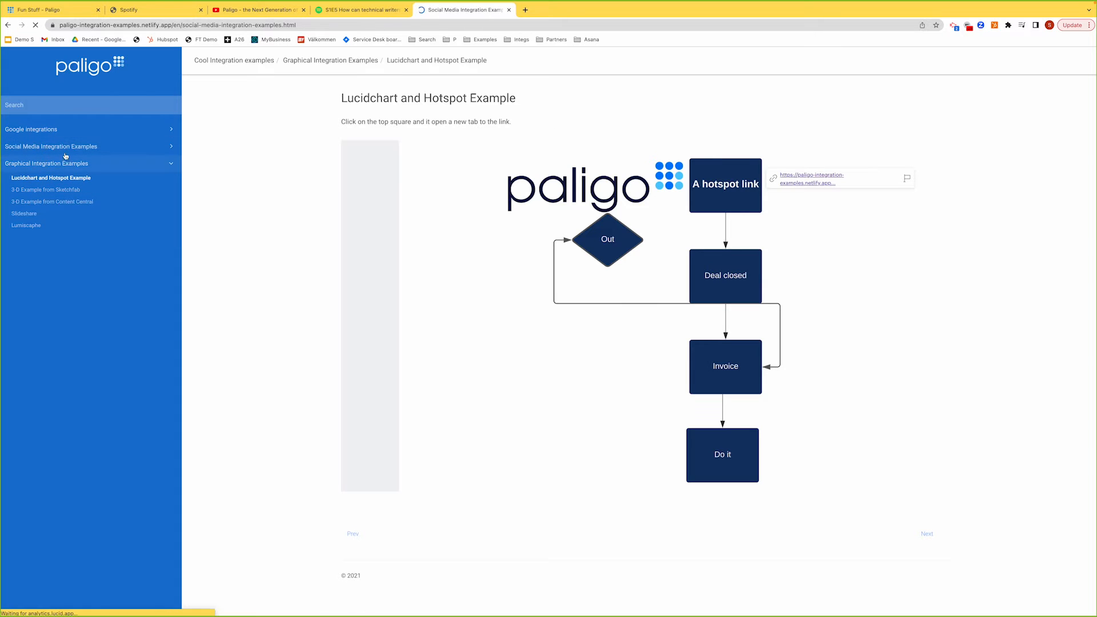
# - Display the embed code for the S1E5 podcast episode on Spotify and select its embed URL for copying
pyautogui.click(20, 184)
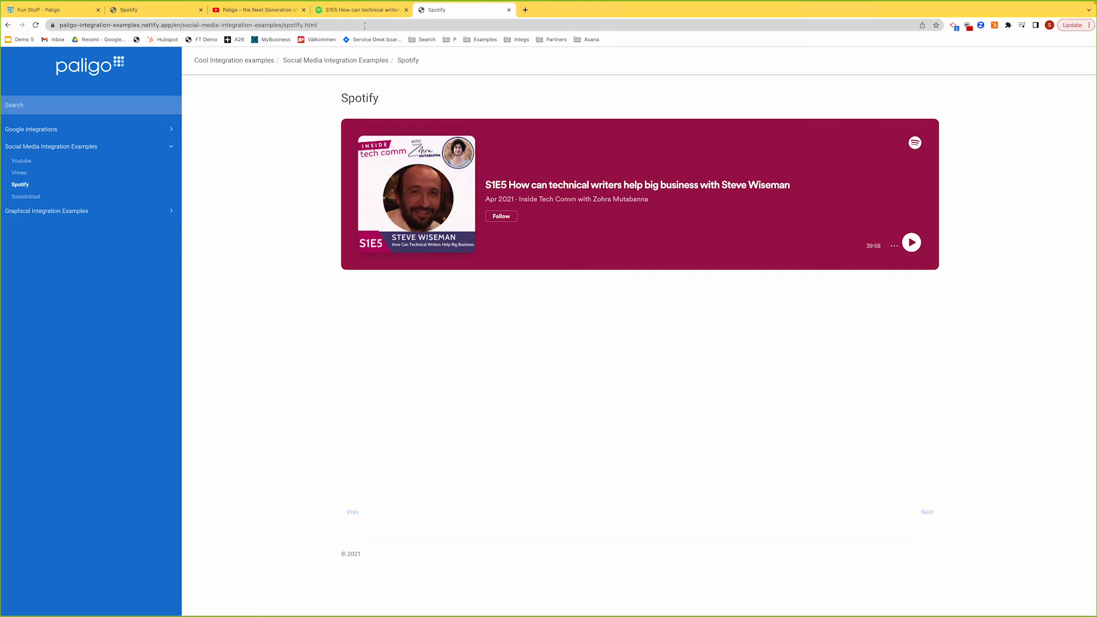
pyautogui.click(341, 11)
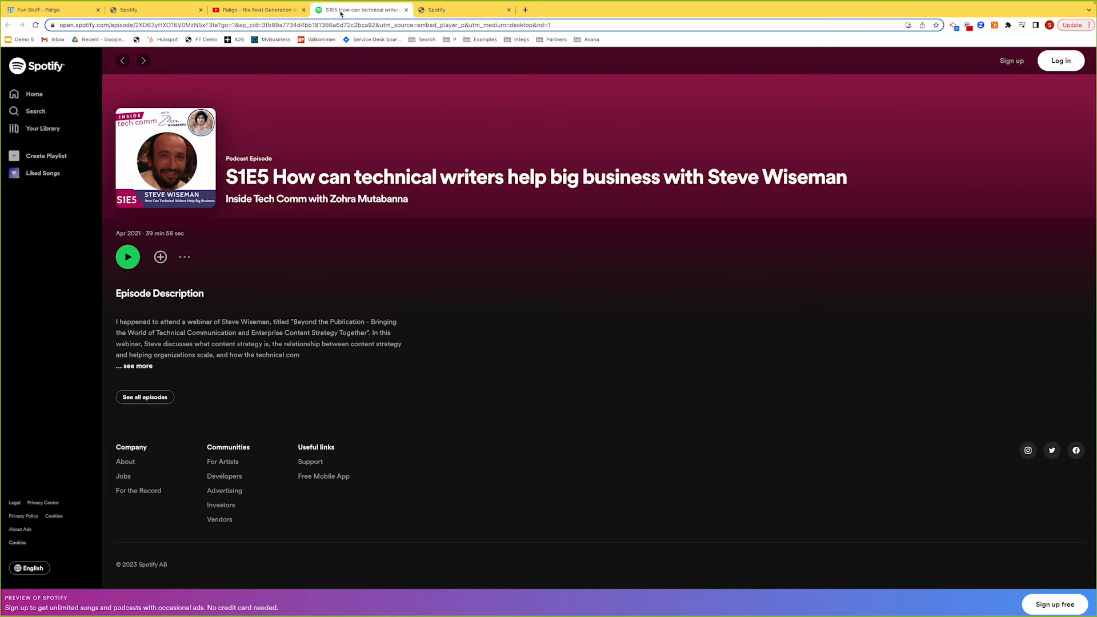
pyautogui.click(185, 259)
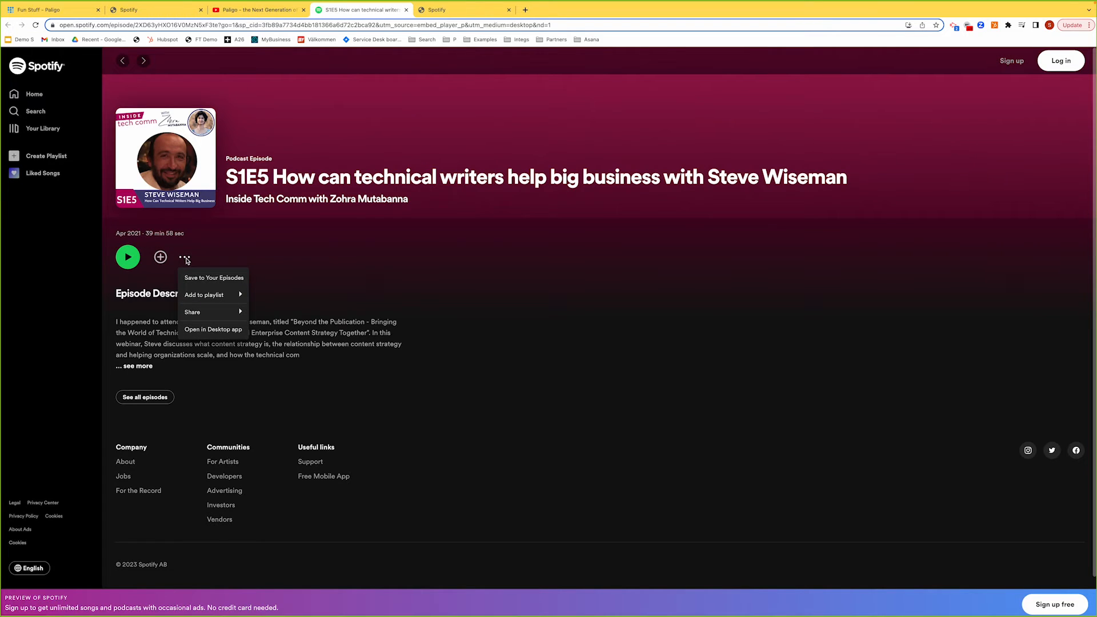
pyautogui.moveTo(205, 316)
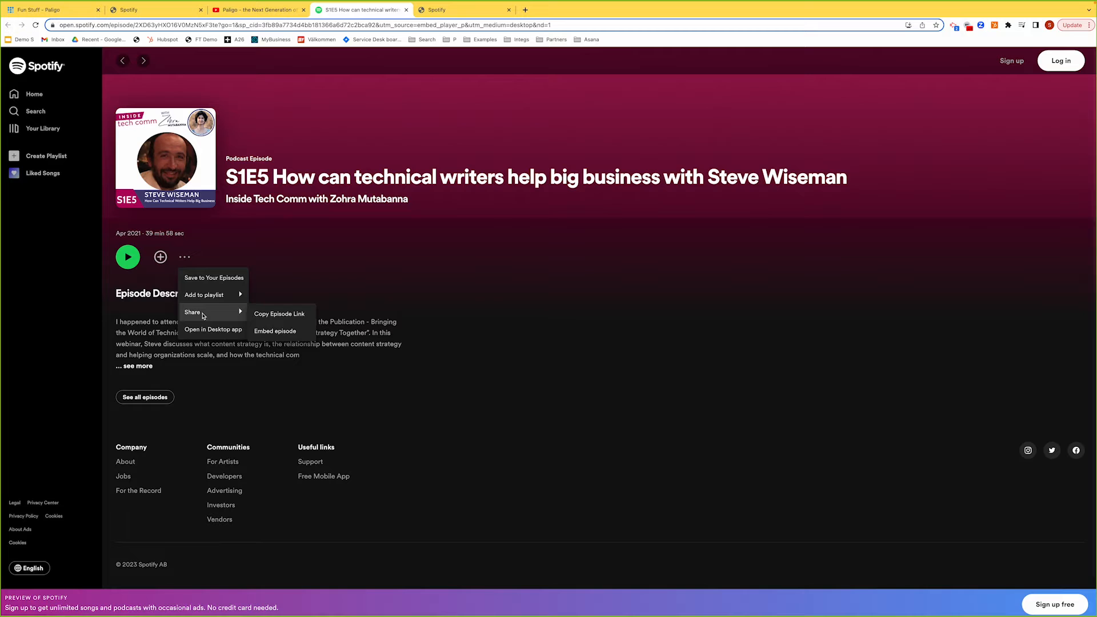
pyautogui.click(272, 337)
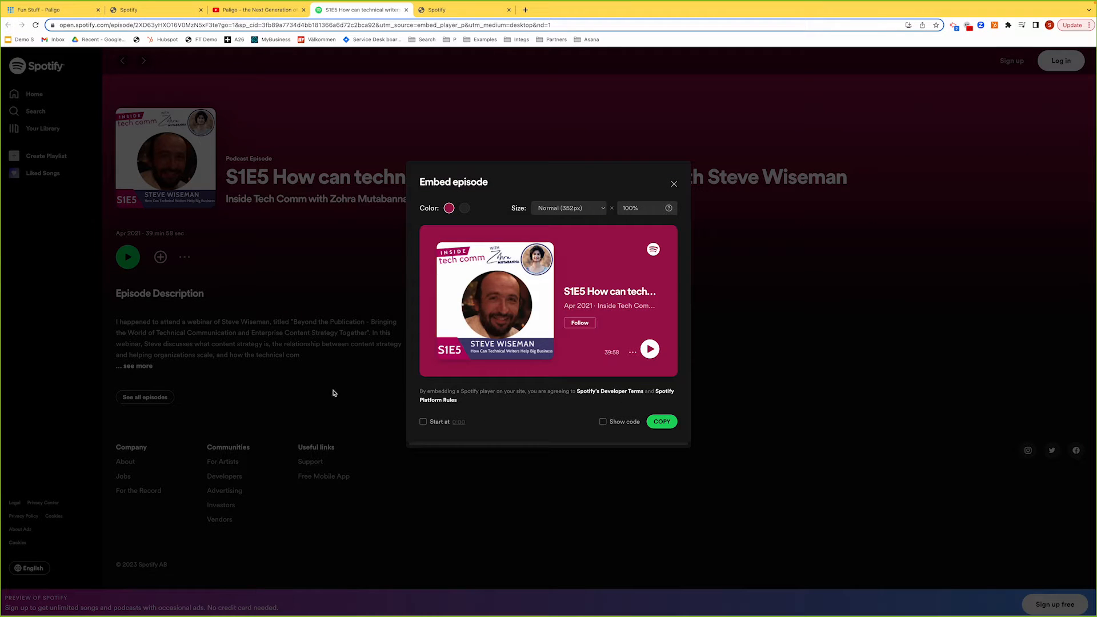
pyautogui.click(608, 425)
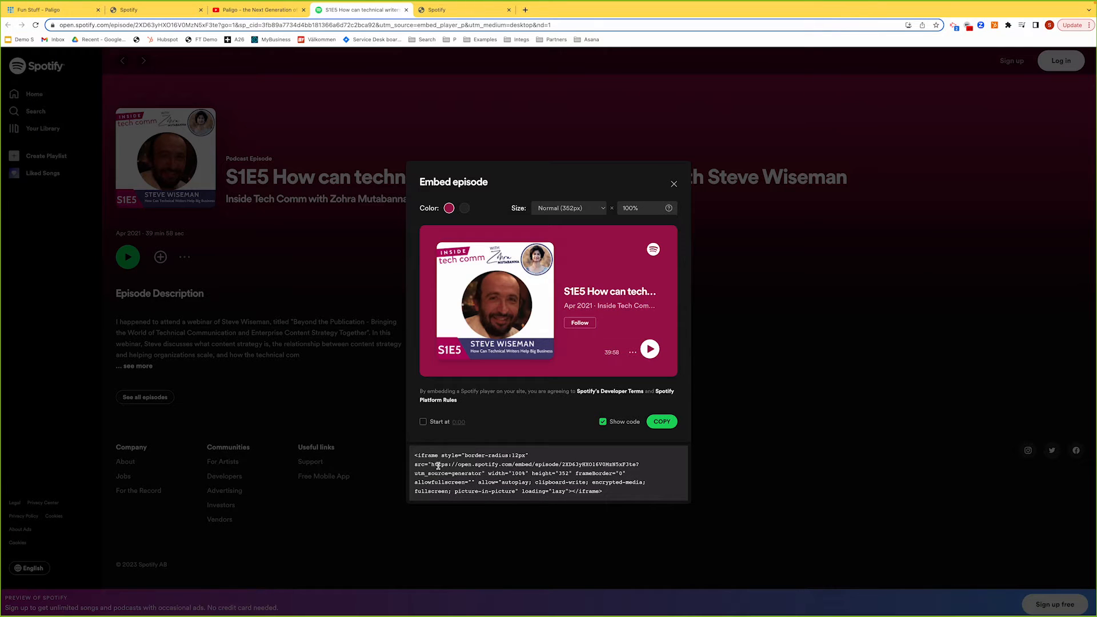
pyautogui.moveTo(431, 465); pyautogui.dragTo(639, 466)
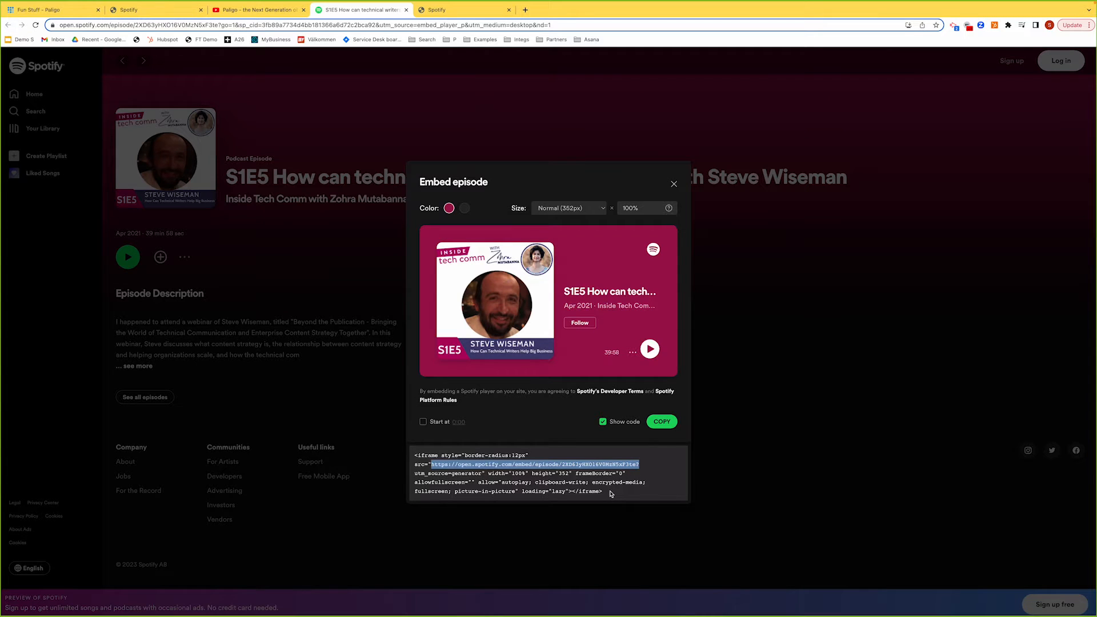
# - Return to the Fun Stuff topic in Paligo and insert a video below the "Add a Spotify link" paragraph
pyautogui.click(60, 11)
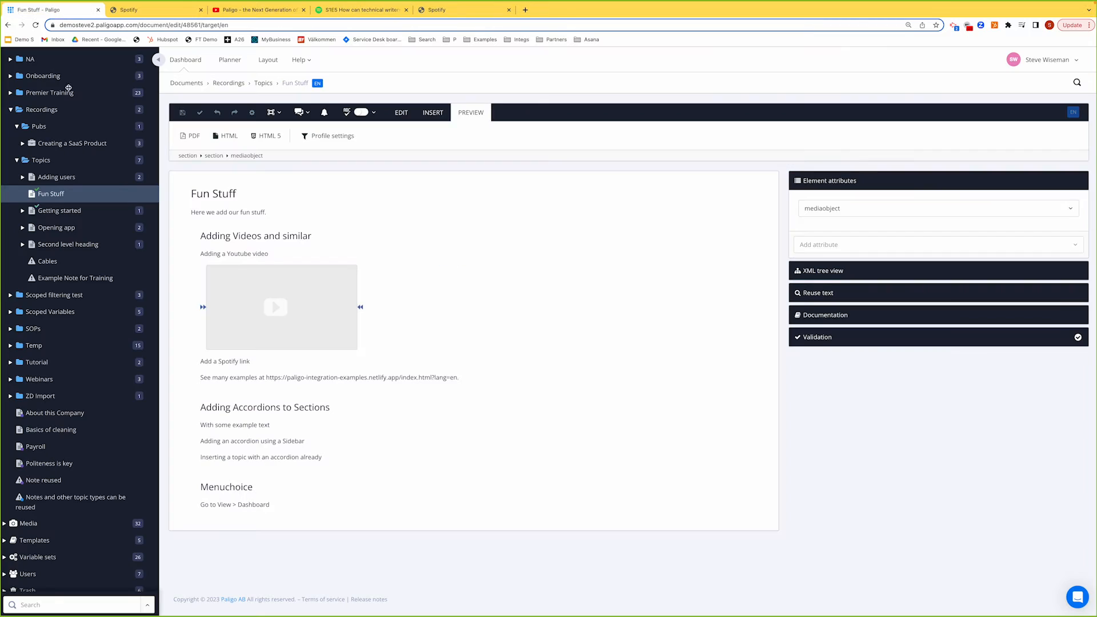
pyautogui.click(210, 371)
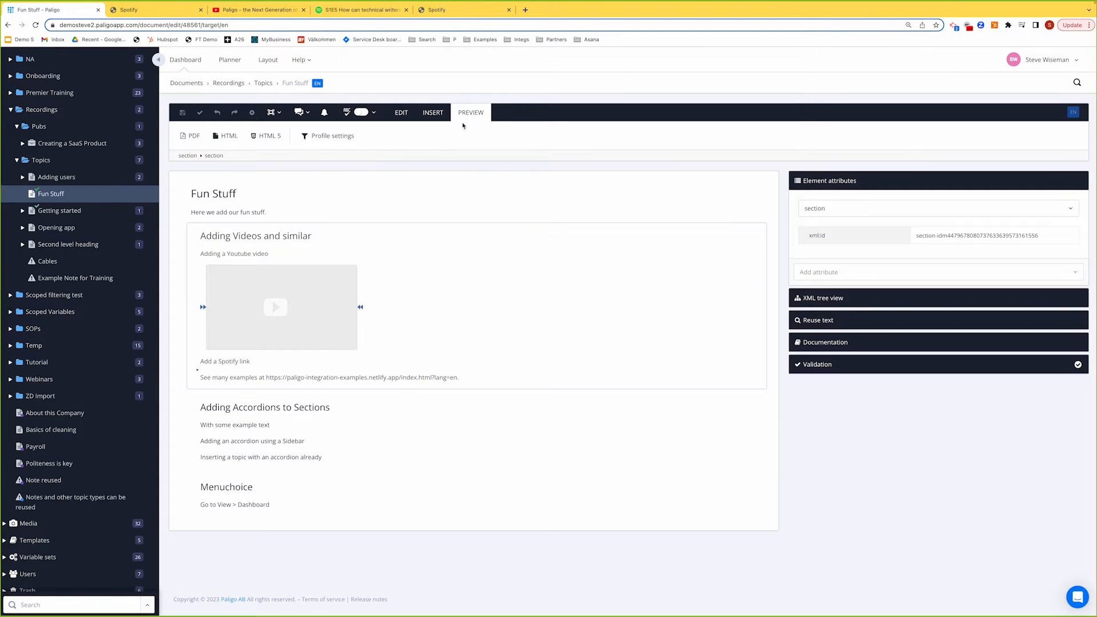
pyautogui.click(433, 112)
pyautogui.click(432, 137)
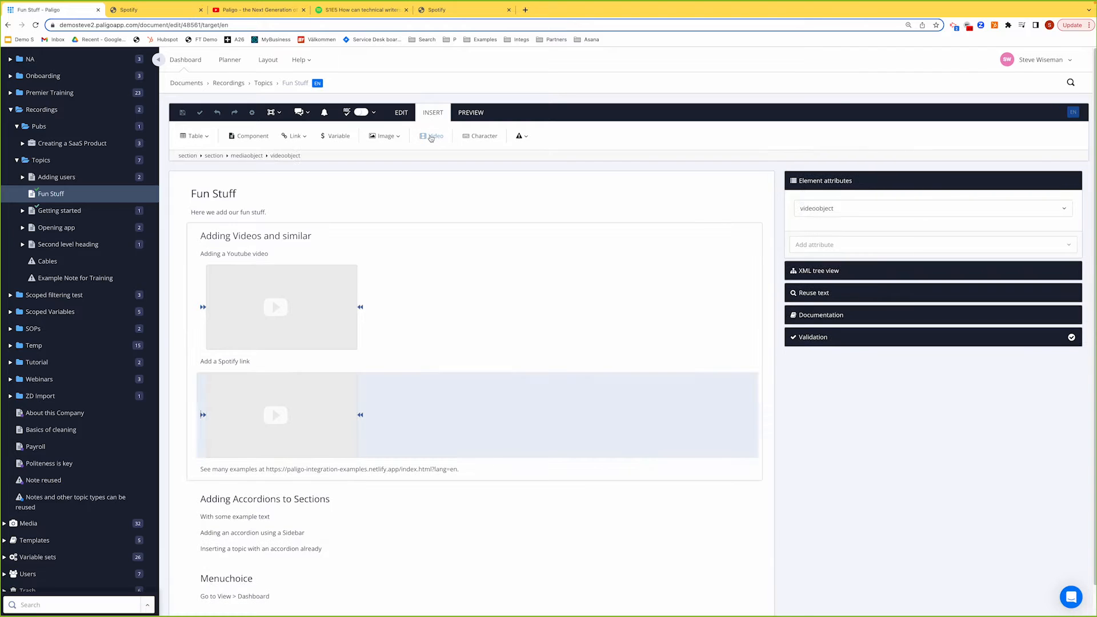
# - Paste the Spotify episode's embed URL as the new video's link, without the trailing question mark, and apply it
pyautogui.click(280, 415)
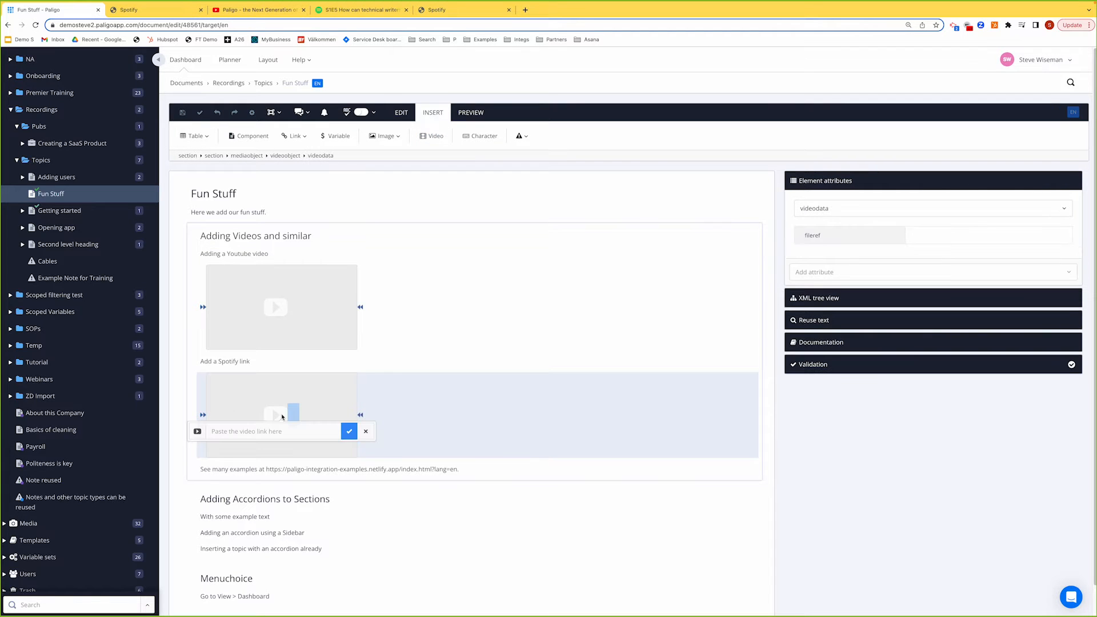
pyautogui.click(267, 430)
pyautogui.write('https://open.spotify.com/embed/episode/2XD63yHXO16V0MzN5xF3te7')
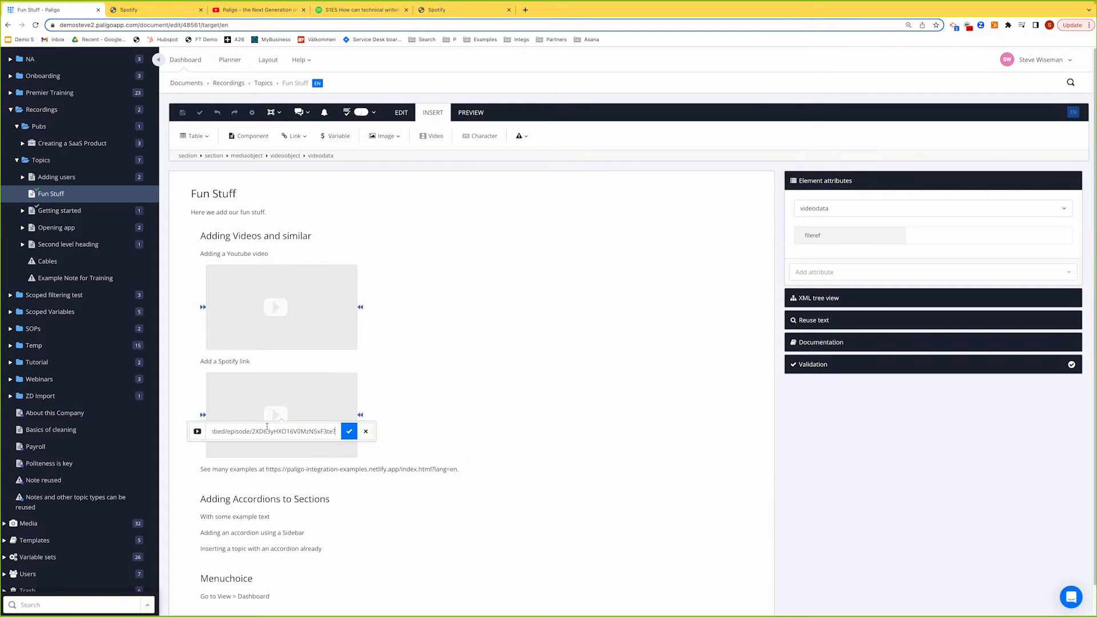
pyautogui.press('BackSpace')
pyautogui.click(350, 431)
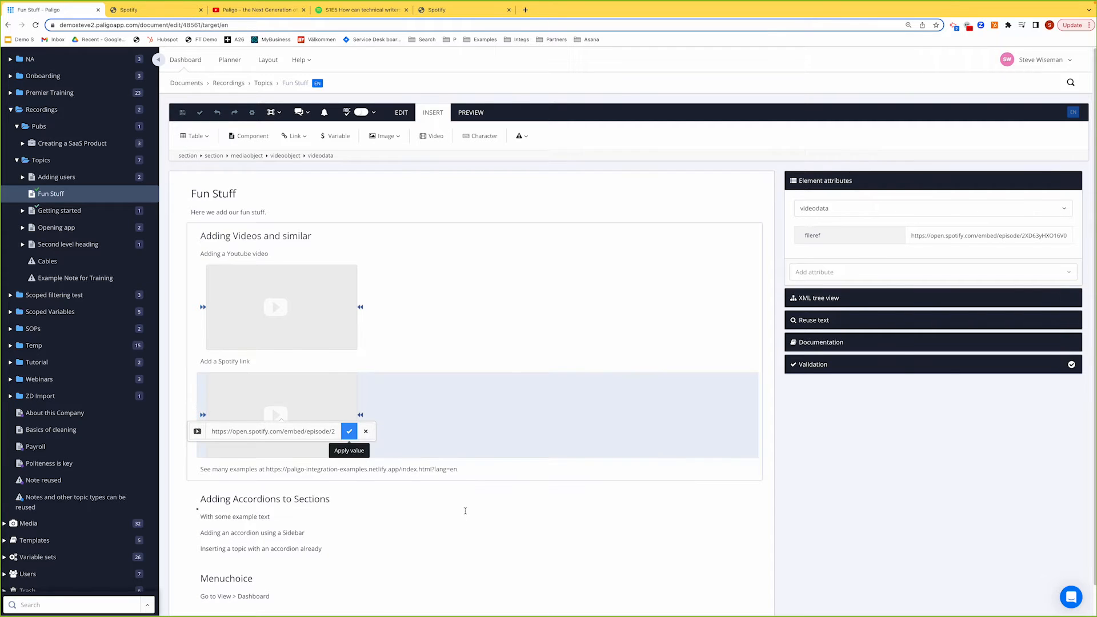
pyautogui.click(466, 511)
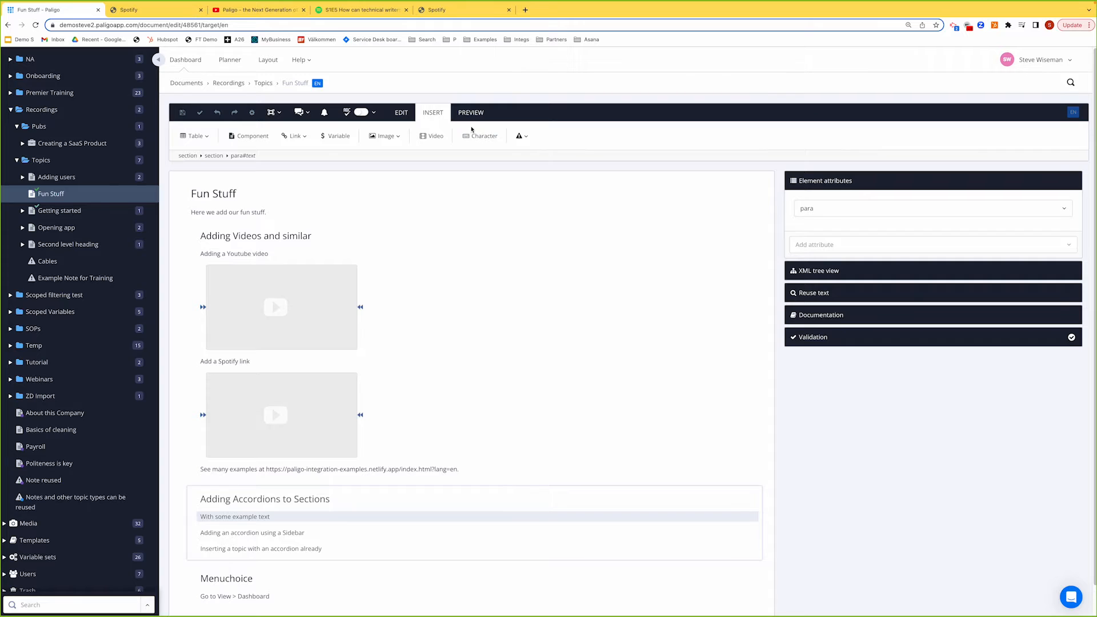
# - Preview the Fun Stuff topic as HTML 5 to check the embedded Spotify episode below the YouTube video
pyautogui.click(471, 113)
pyautogui.click(272, 138)
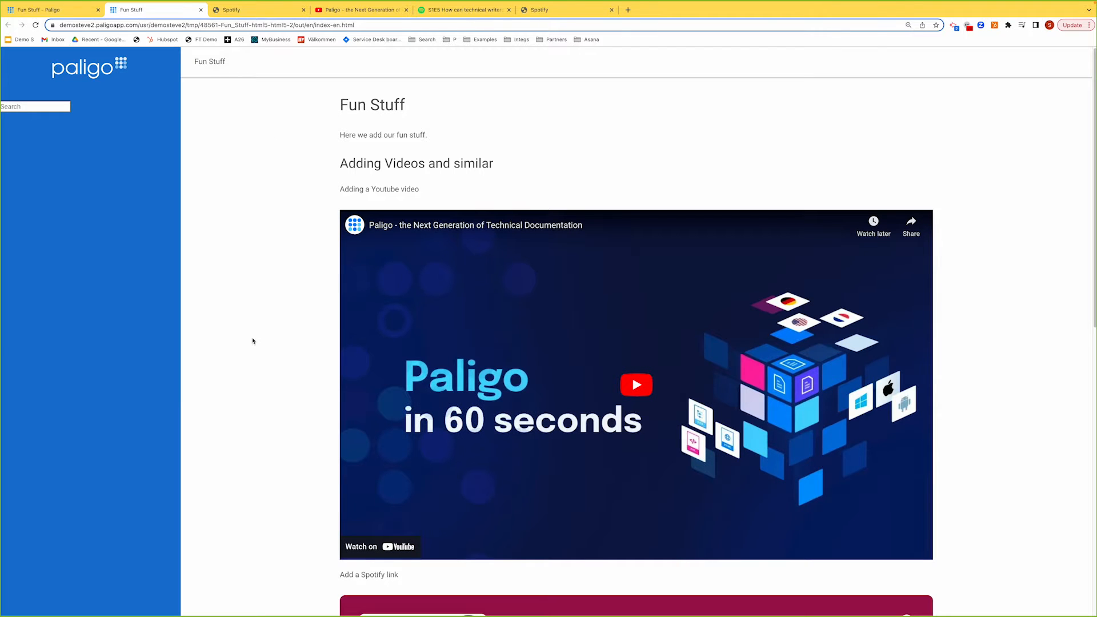
pyautogui.scroll(-5, 264, 362)
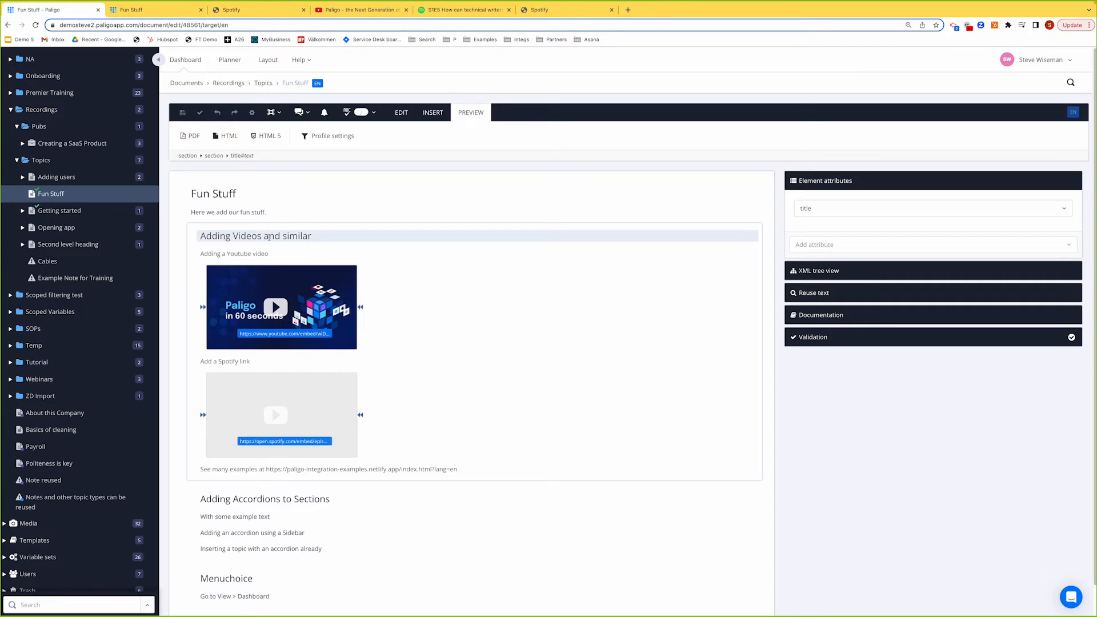
# - Add a width attribute of 30% to the YouTube video's videodata element in the Fun Stuff topic
pyautogui.click(284, 295)
pyautogui.click(830, 278)
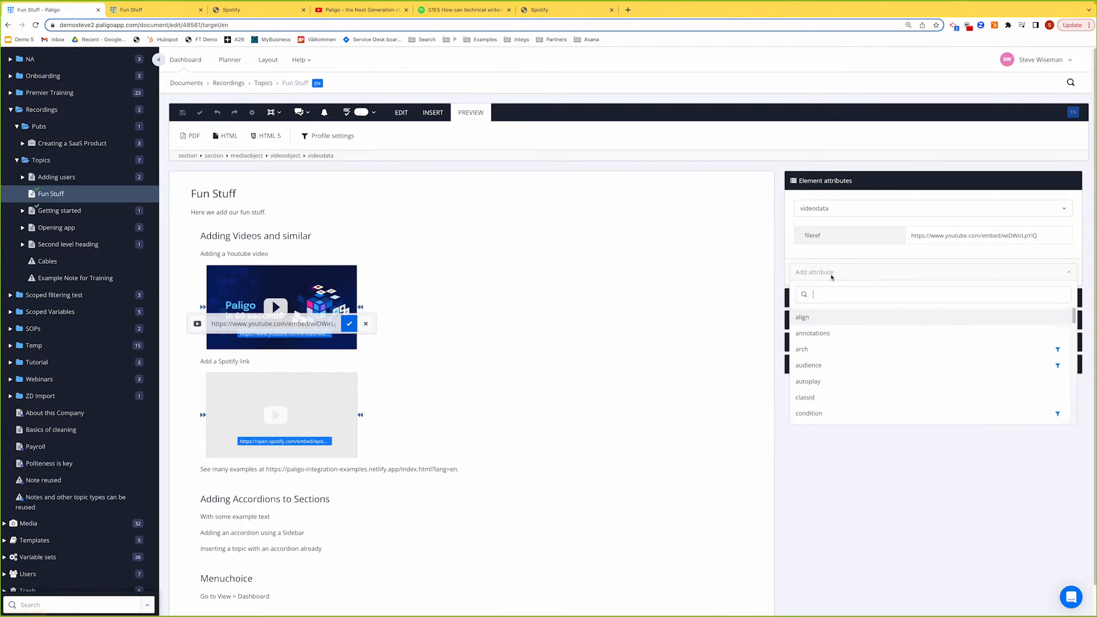
pyautogui.write('wid')
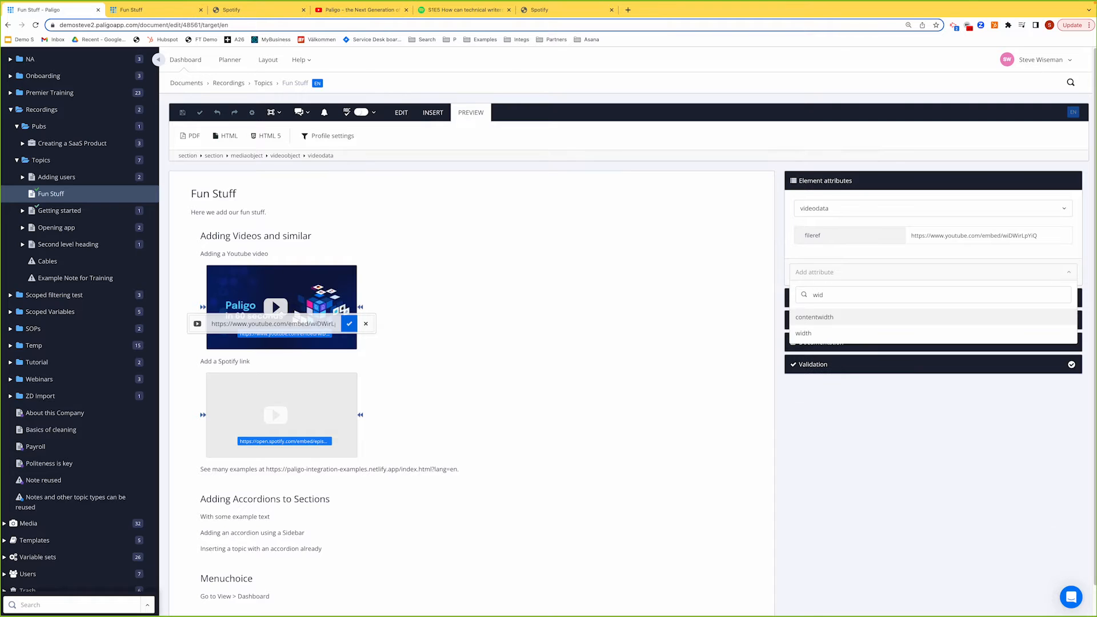
pyautogui.click(824, 335)
pyautogui.write('3')
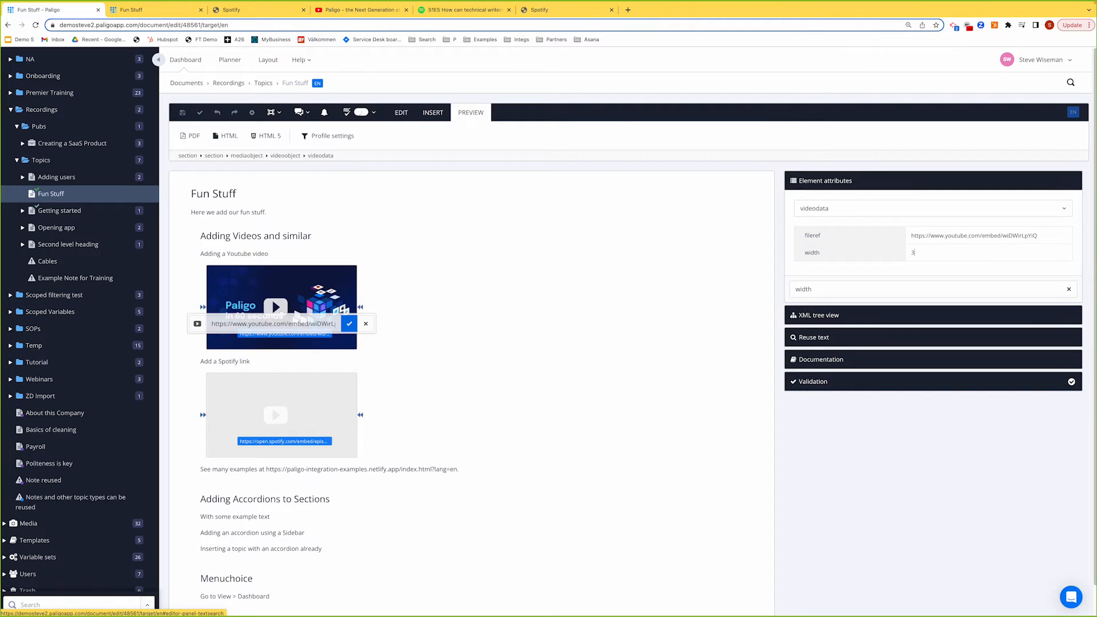
pyautogui.write('0%')
# - Add a width attribute of 30% to the Spotify embed's videodata element and preview the topic as HTML 5
pyautogui.click(412, 400)
pyautogui.click(833, 274)
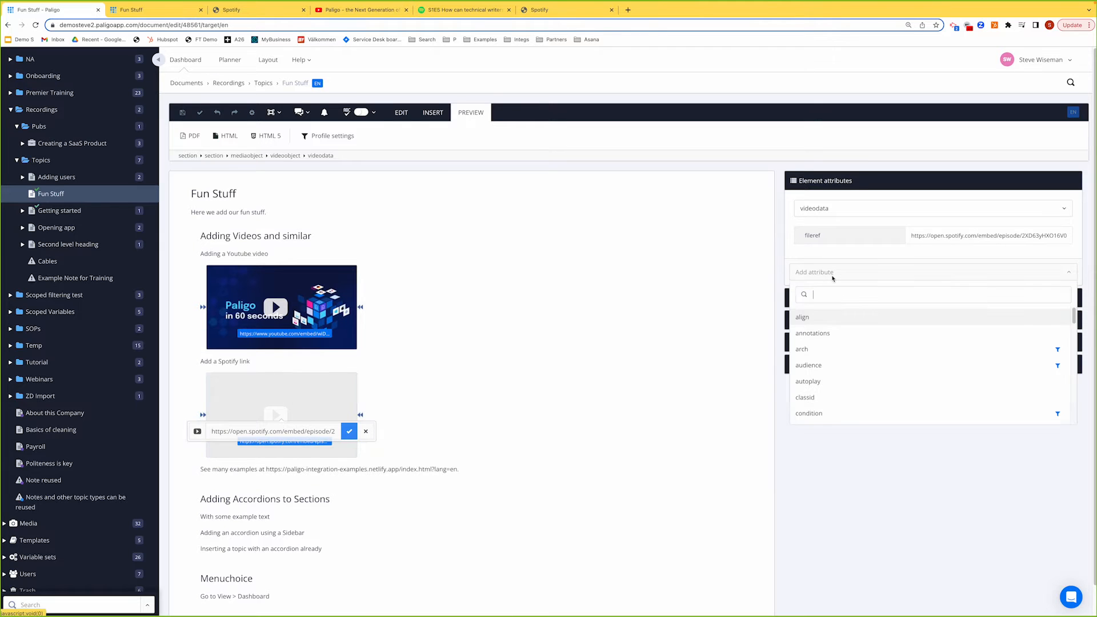
pyautogui.write('wi')
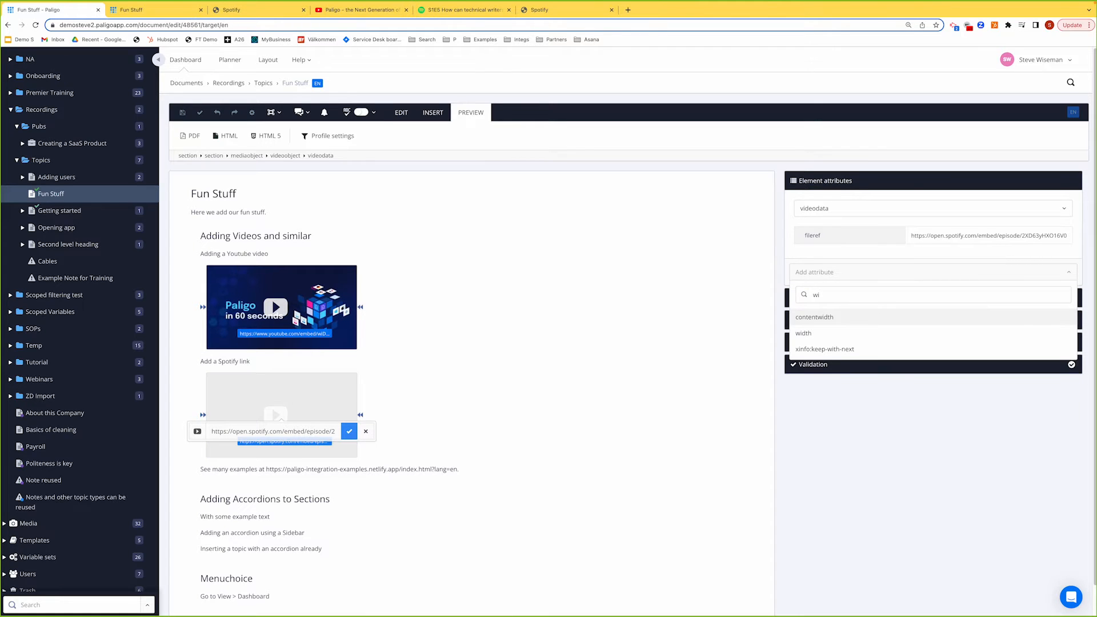
pyautogui.click(840, 333)
pyautogui.write('30')
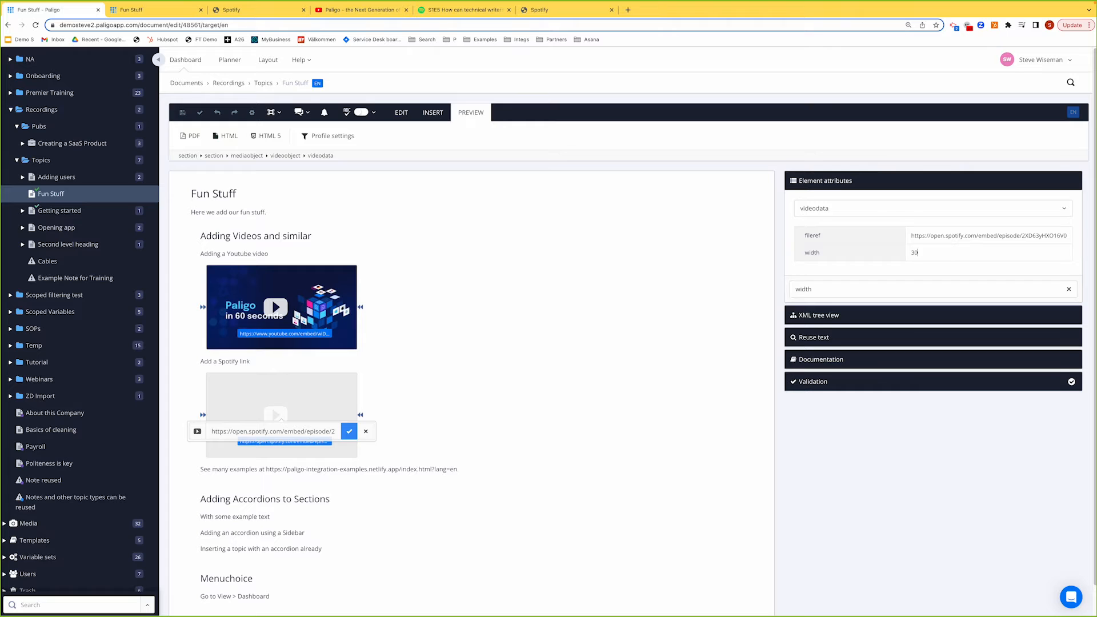
pyautogui.write('%')
pyautogui.click(268, 137)
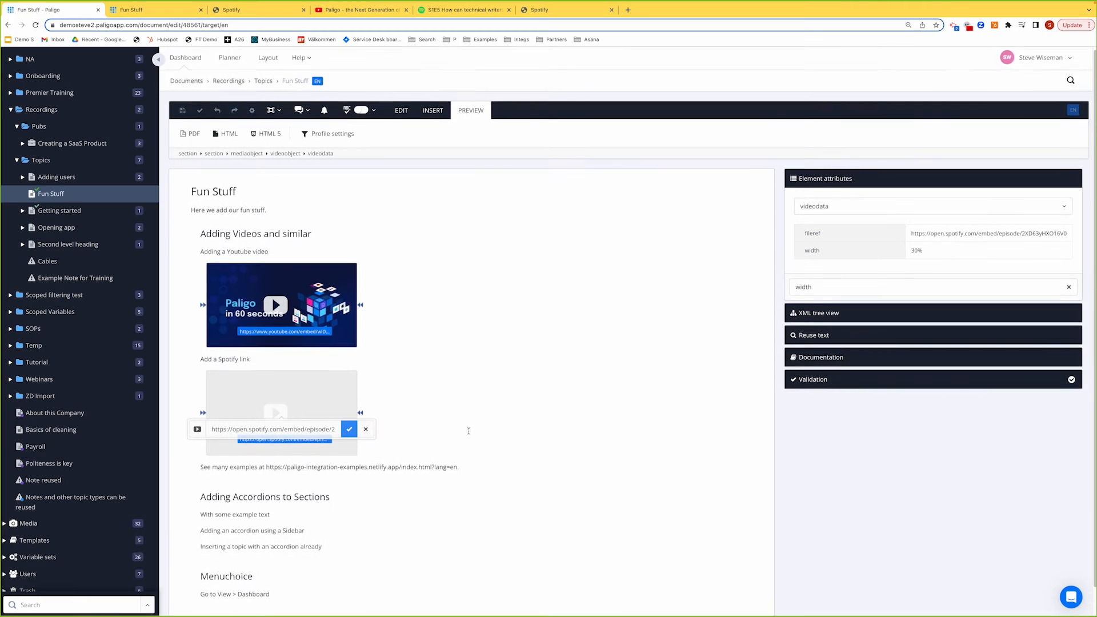
# - Add a role attribute with the value accordion to the section element of "Adding Accordions to Sections"
pyautogui.scroll(-1, 378, 469)
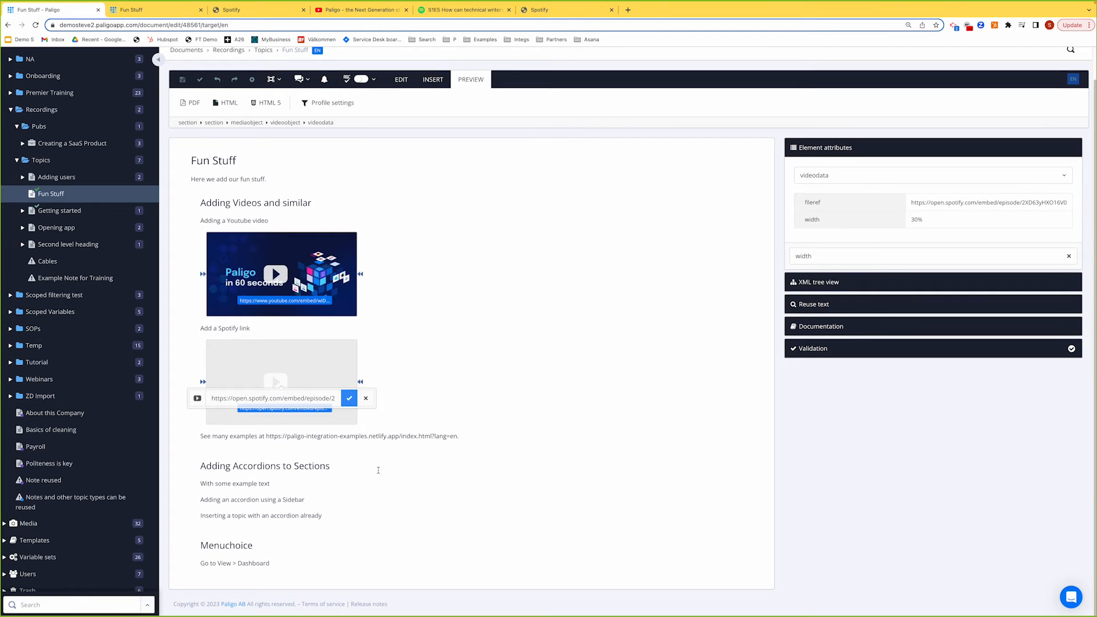
pyautogui.click(214, 466)
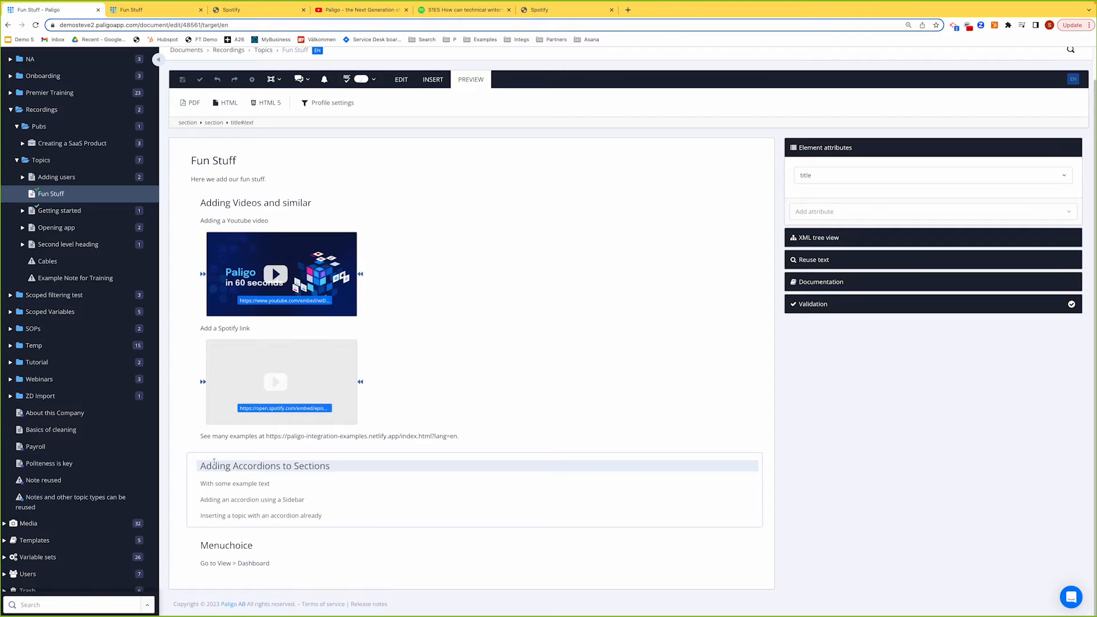
pyautogui.click(197, 456)
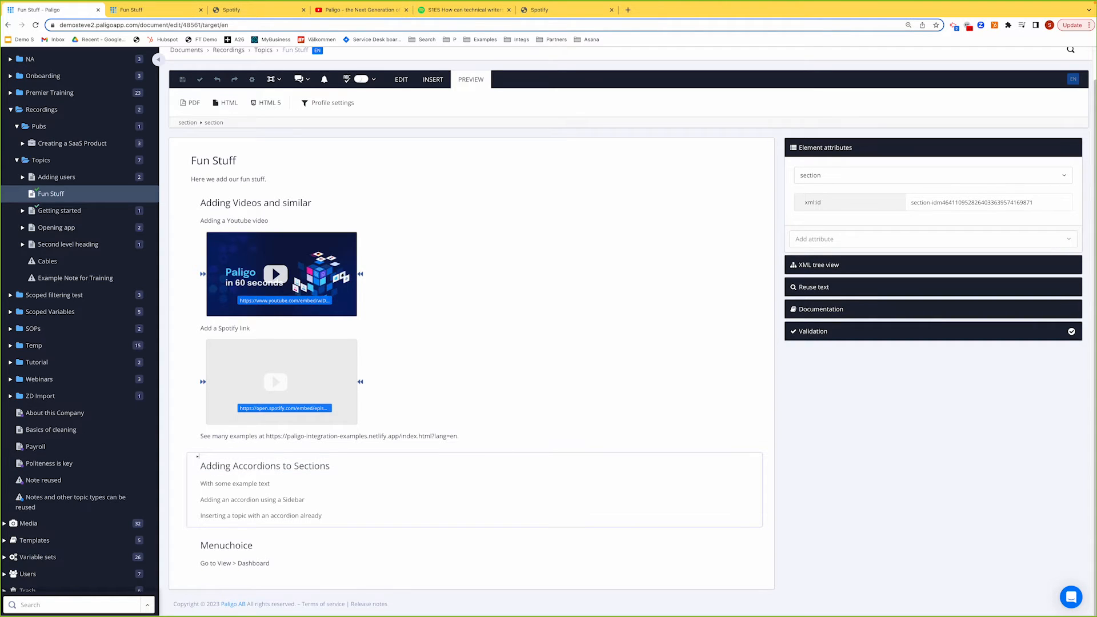
pyautogui.click(211, 466)
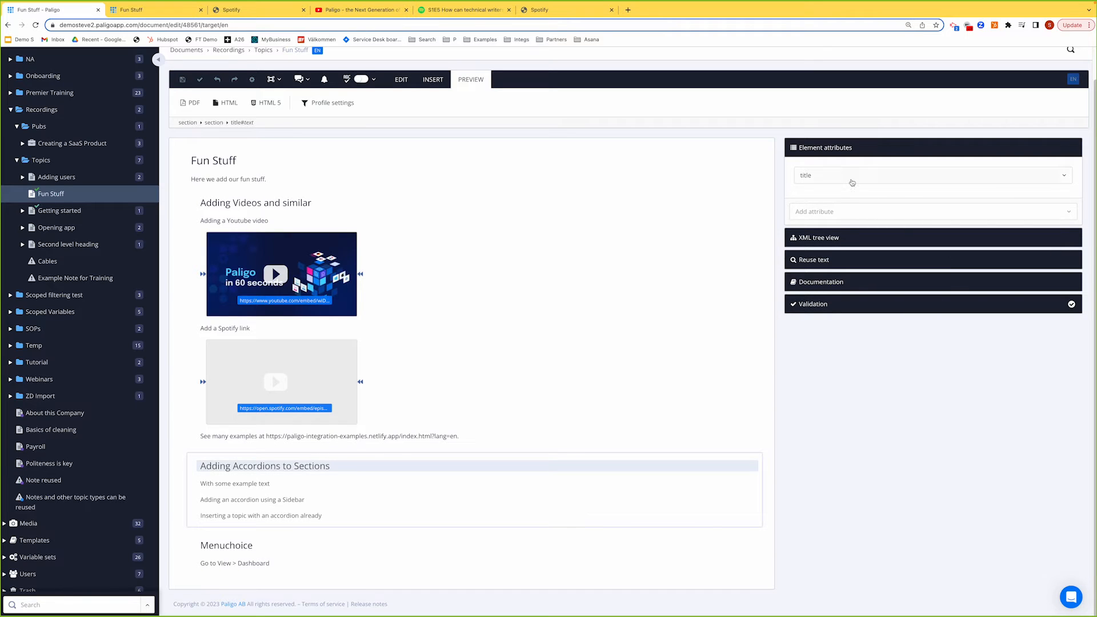
pyautogui.click(851, 179)
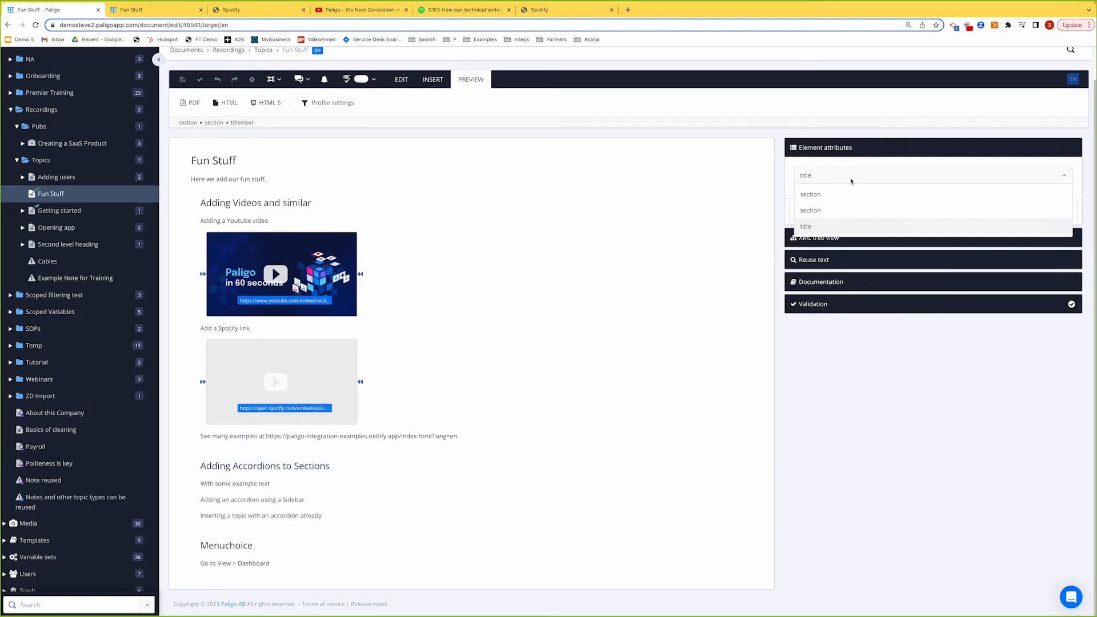
pyautogui.click(815, 211)
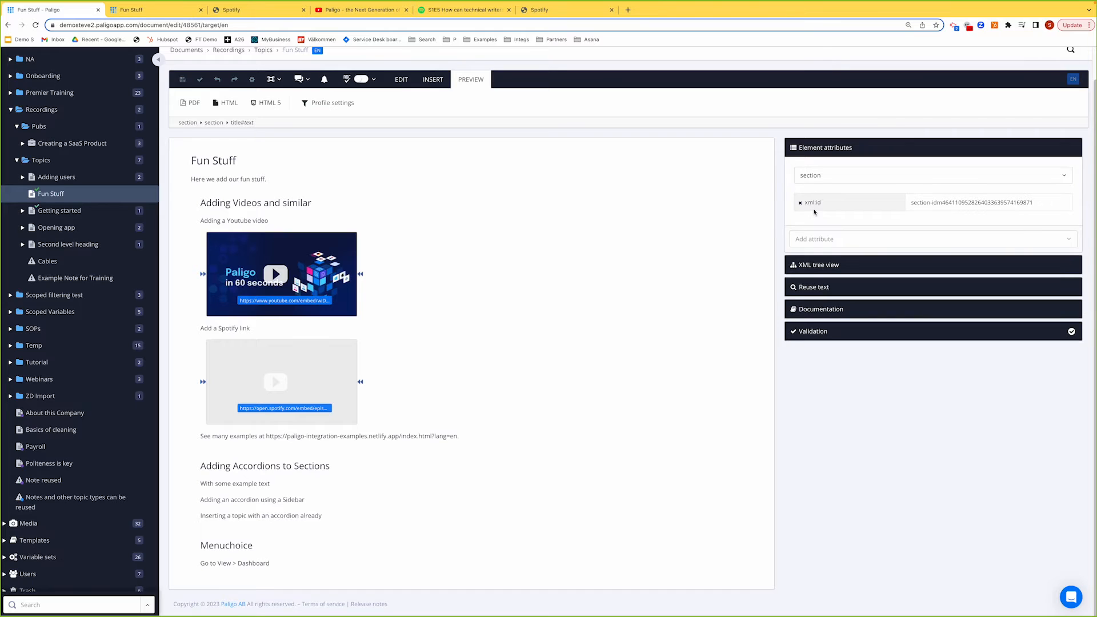
pyautogui.click(818, 243)
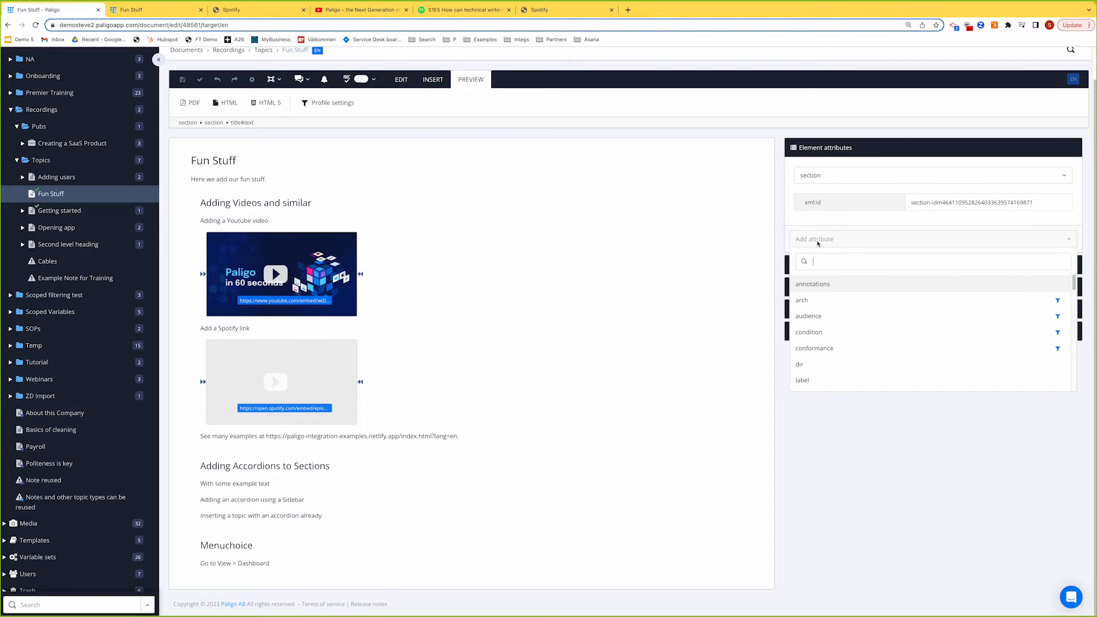
pyautogui.write('role')
pyautogui.press('Return')
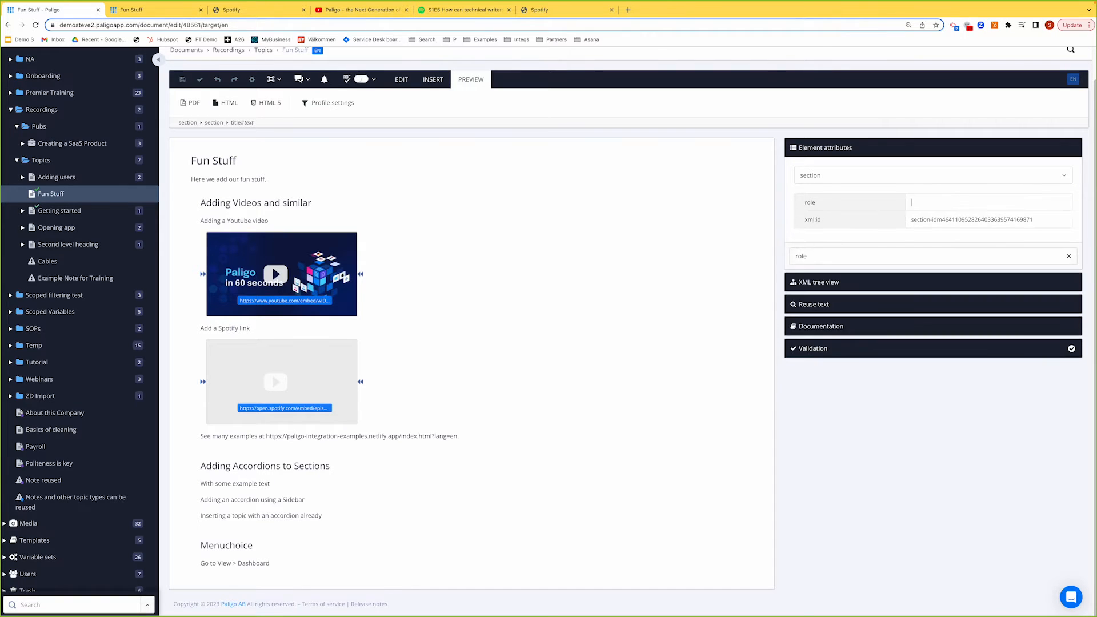
pyautogui.write('accordion')
pyautogui.press('Tab')
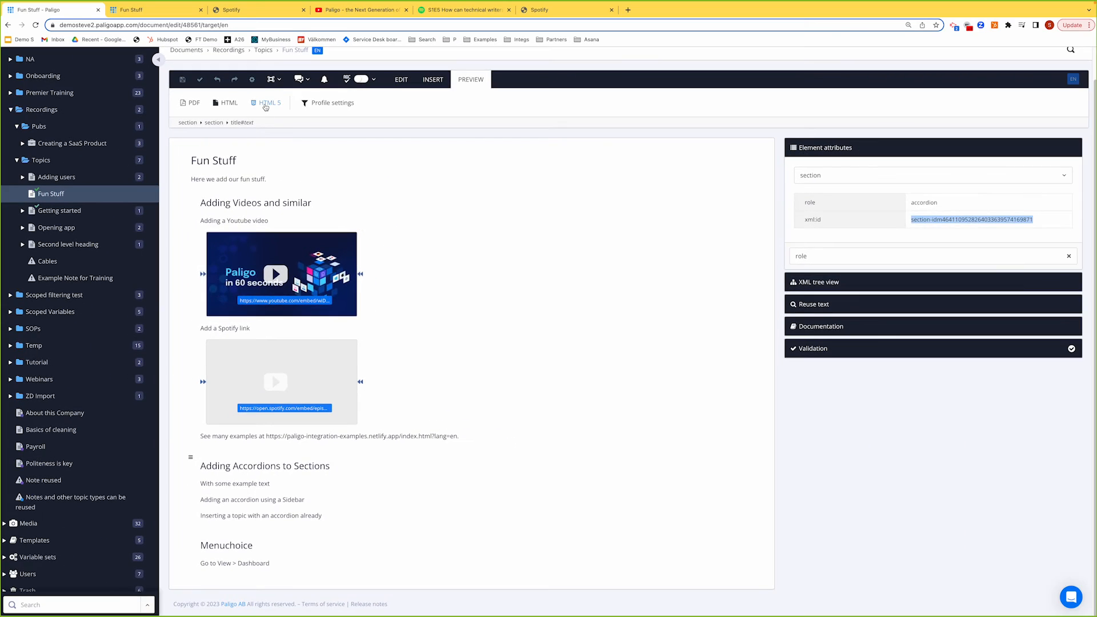
# - Preview the topic as HTML 5 and test expanding and collapsing the "Adding Accordions to Sections" accordion
pyautogui.click(265, 107)
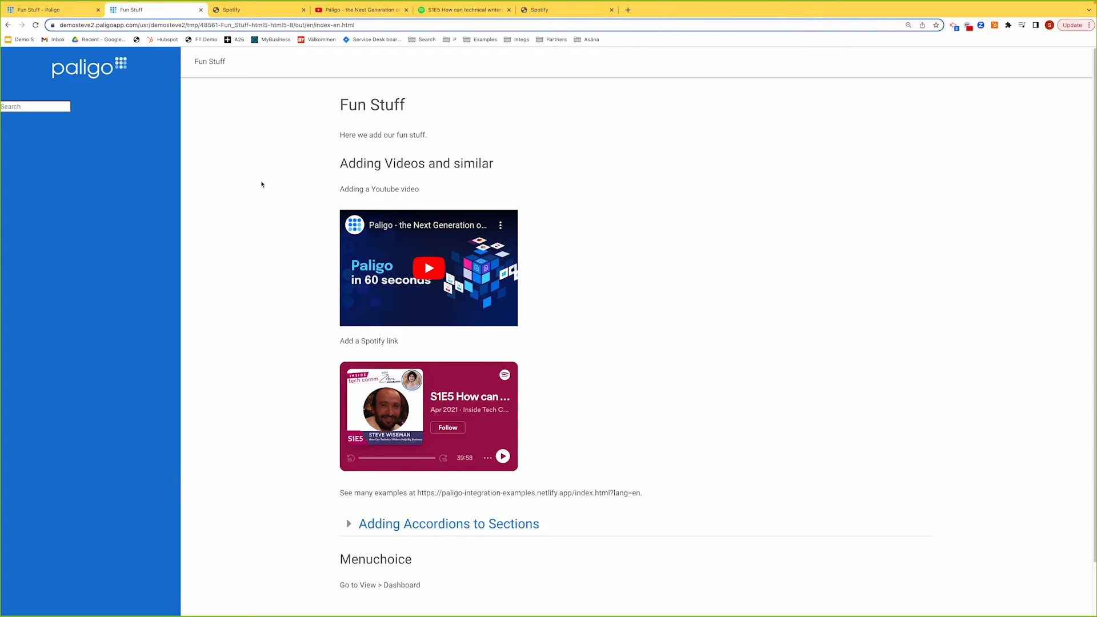
pyautogui.scroll(-1, 262, 184)
pyautogui.click(441, 464)
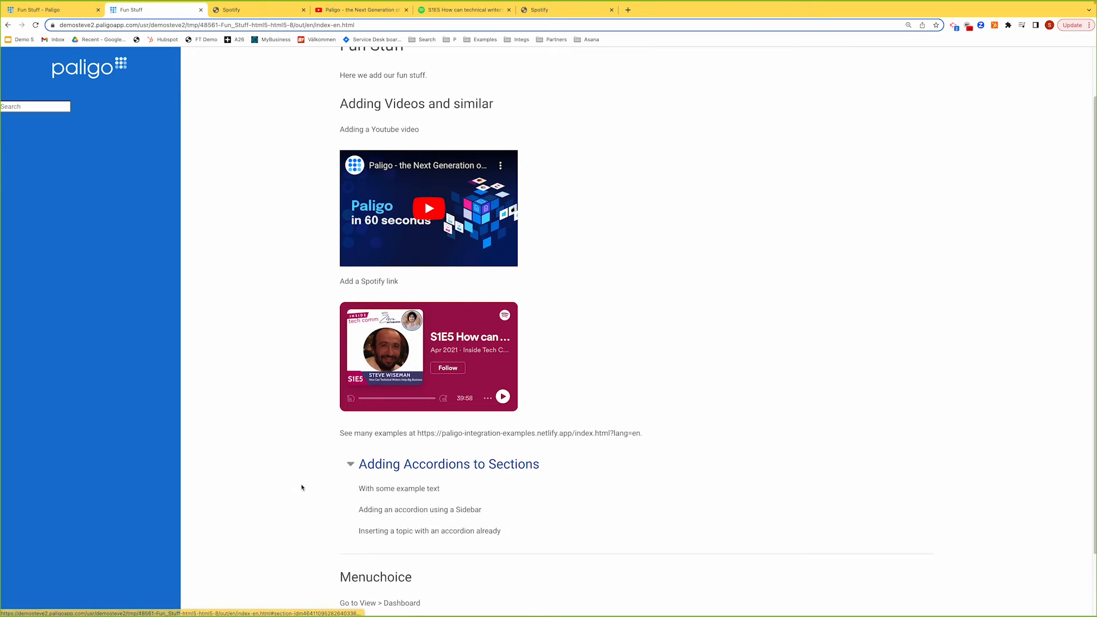
pyautogui.click(391, 466)
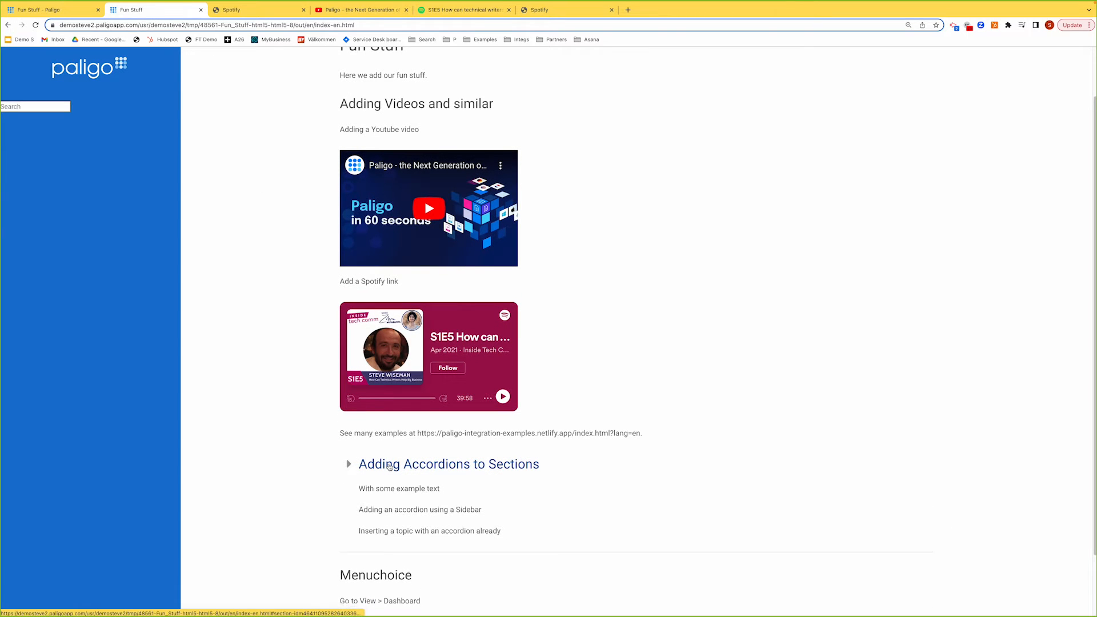
# - Return to the Fun Stuff topic in the editor and open the Second level heading topic in a separate browser tab
pyautogui.click(55, 14)
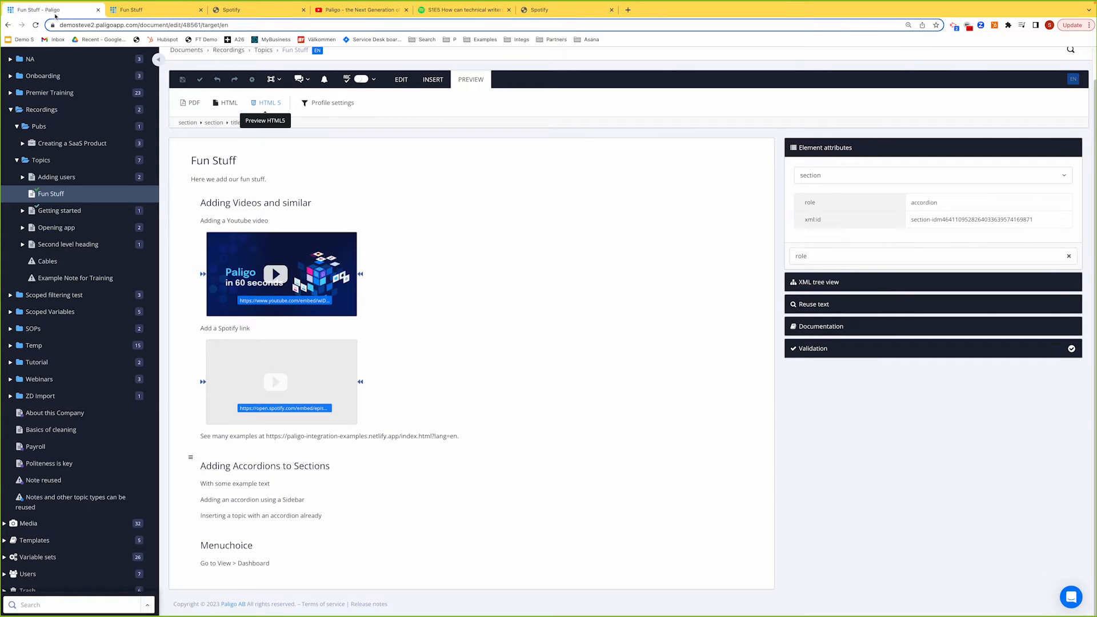
pyautogui.click(186, 161)
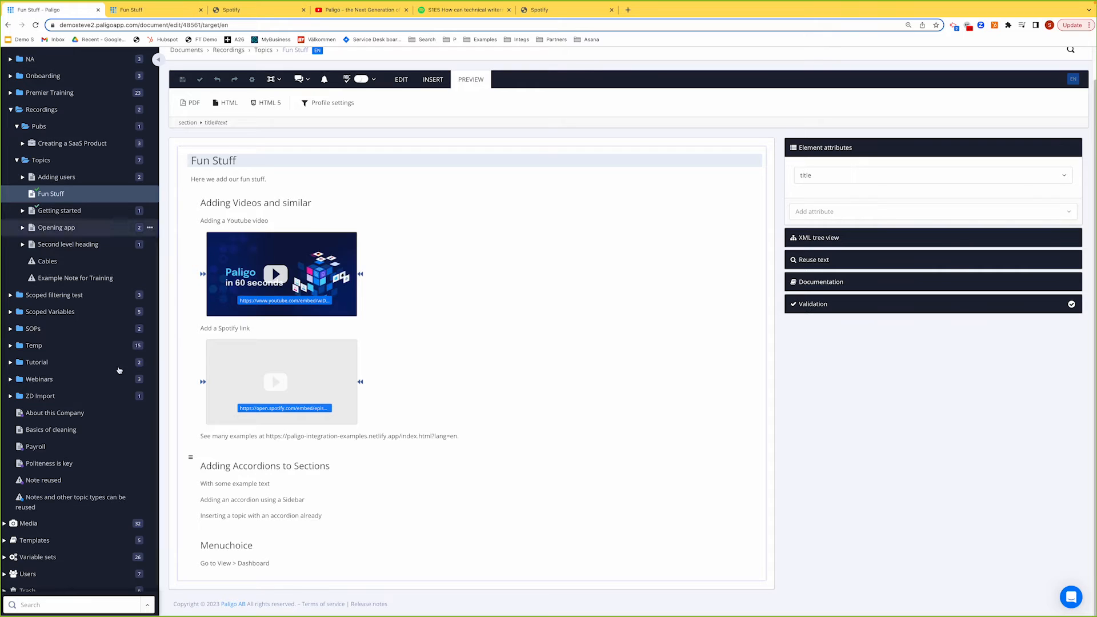
pyautogui.moveTo(205, 466); pyautogui.dragTo(265, 472)
pyautogui.click(255, 470)
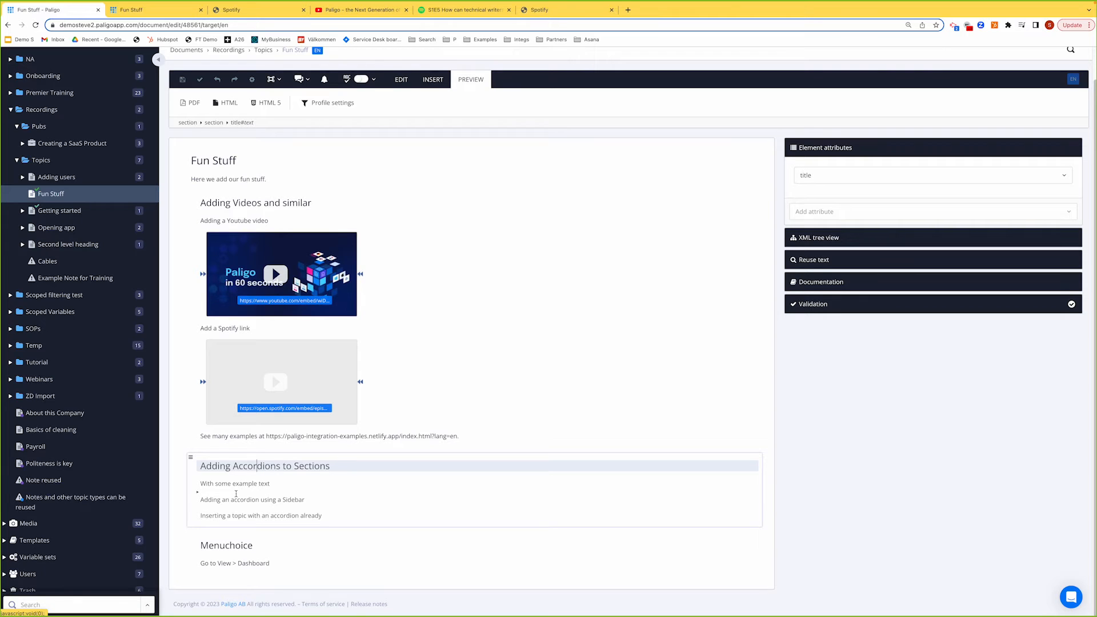
pyautogui.rightClick(71, 247)
pyautogui.click(73, 250)
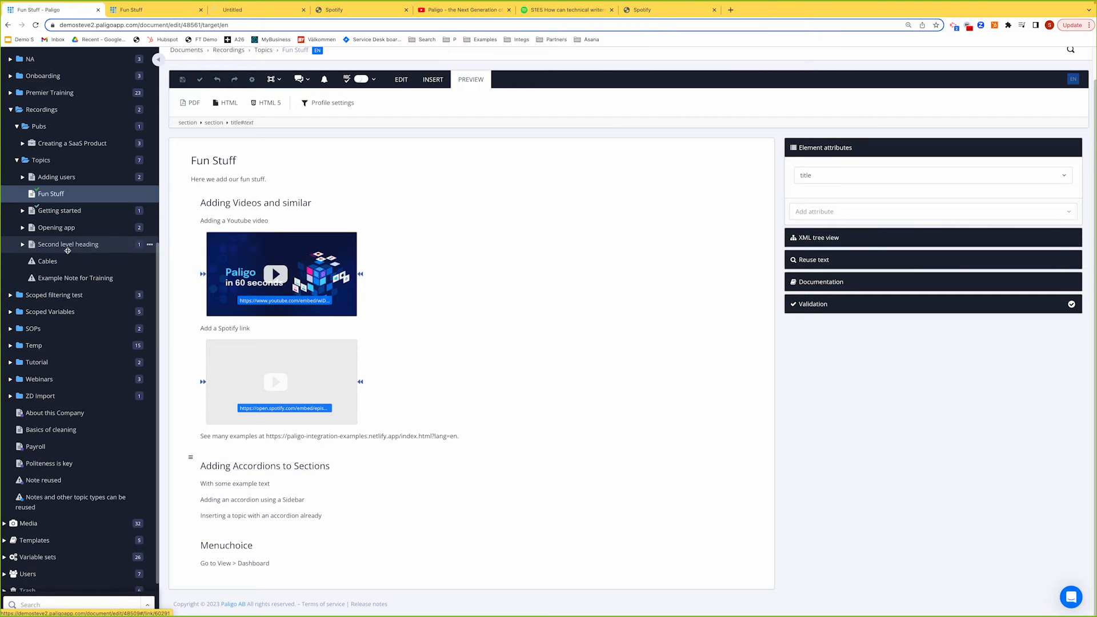
pyautogui.click(240, 15)
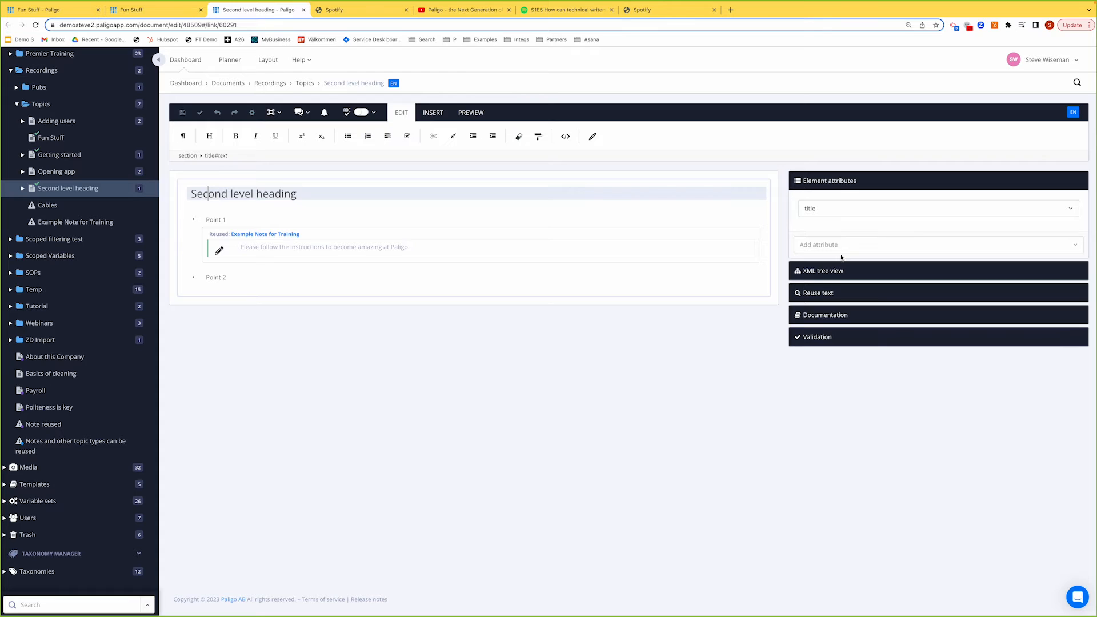
# - Add a role attribute with the value accordion to the Second level heading topic's section element, save it and return to Fun Stuff
pyautogui.click(837, 210)
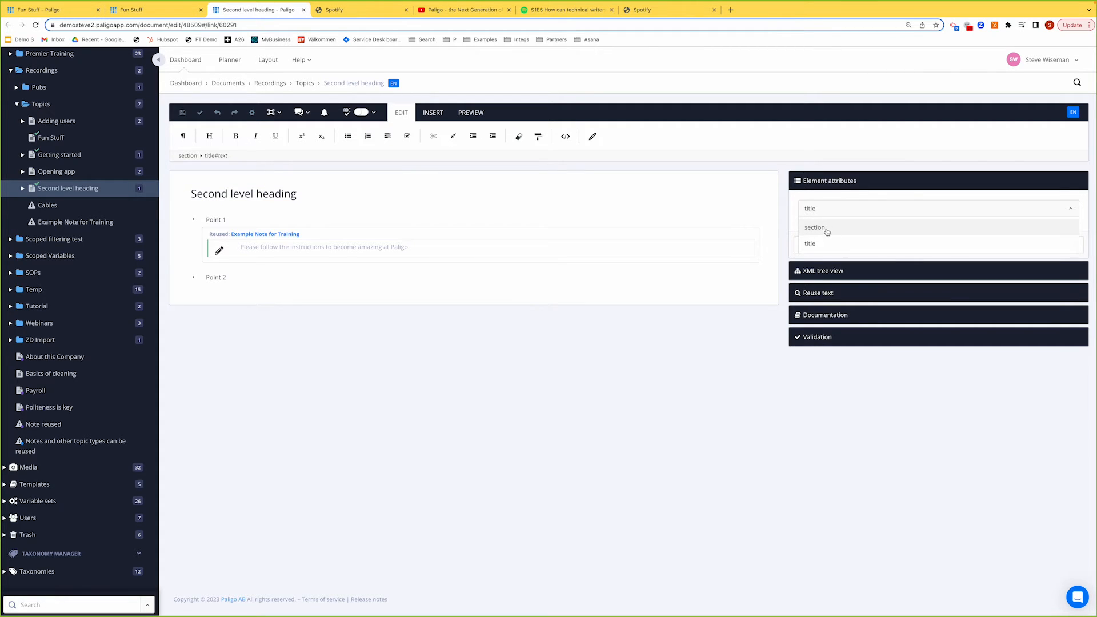
pyautogui.click(827, 227)
pyautogui.click(832, 294)
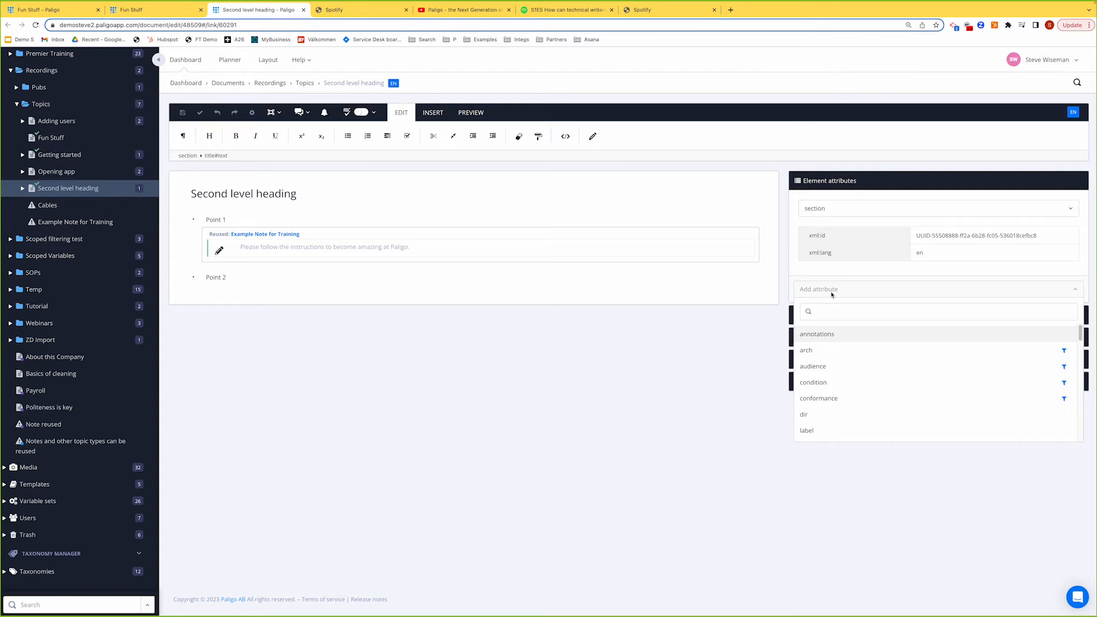
pyautogui.write('role')
pyautogui.press('Return')
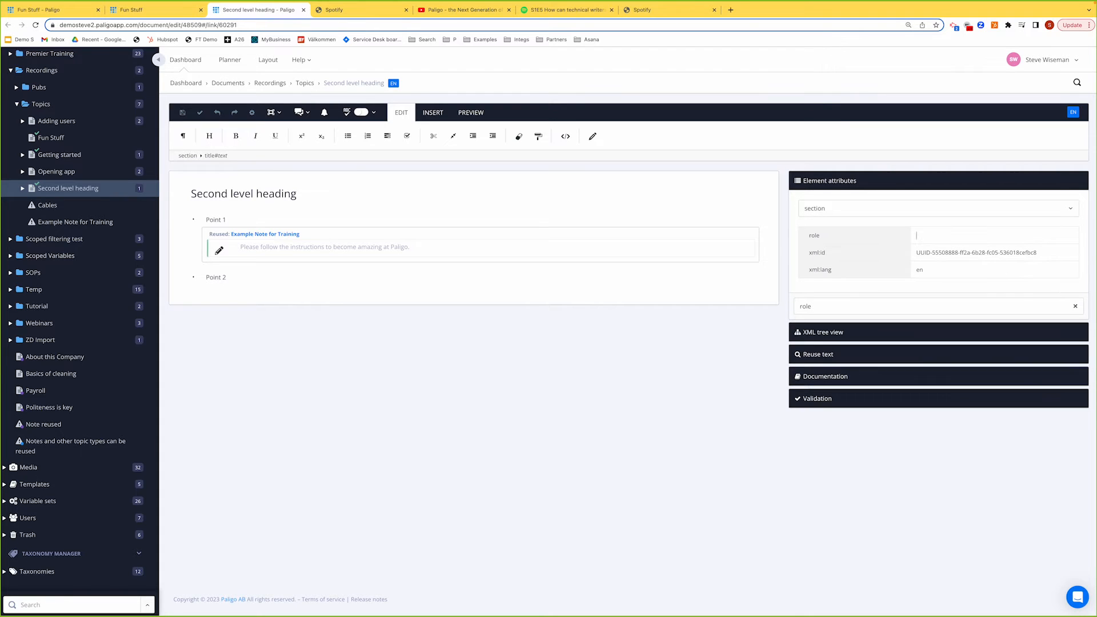
pyautogui.write('accordion')
pyautogui.press('Tab')
pyautogui.click(183, 112)
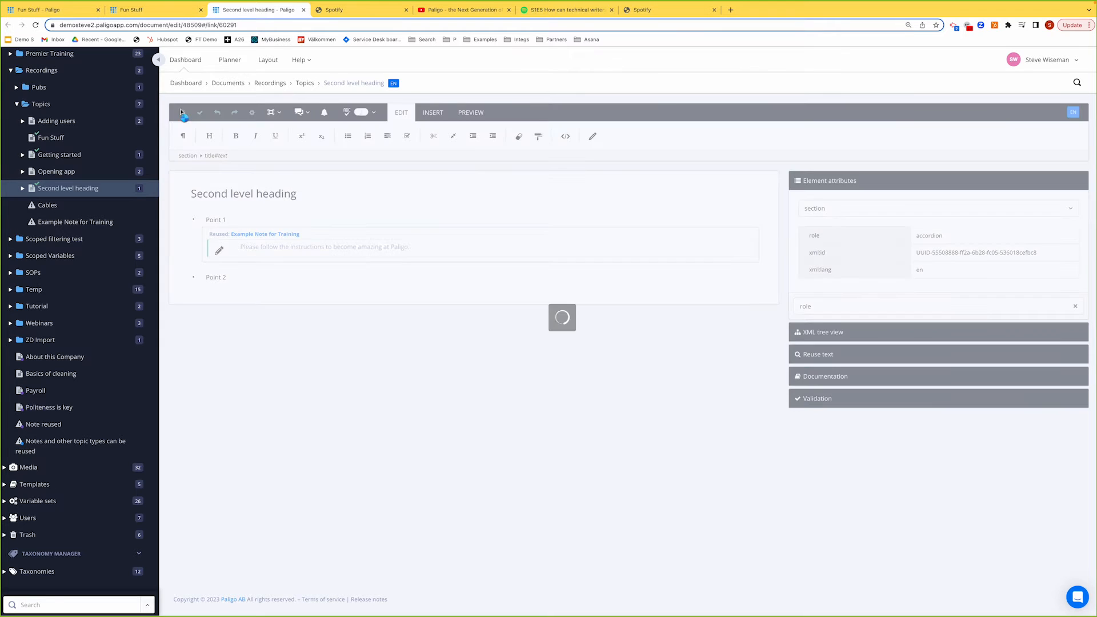
pyautogui.click(303, 9)
pyautogui.click(37, 10)
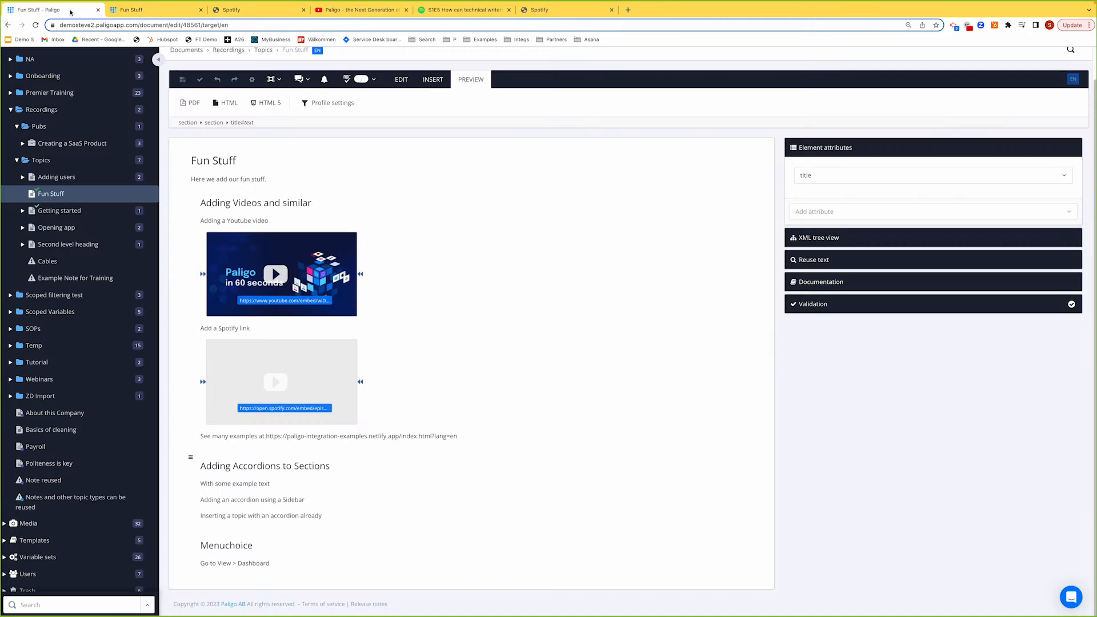
# - Insert the Second level heading topic from Recordings > Topics as a component below "Inserting a topic with an accordion already"
pyautogui.click(210, 524)
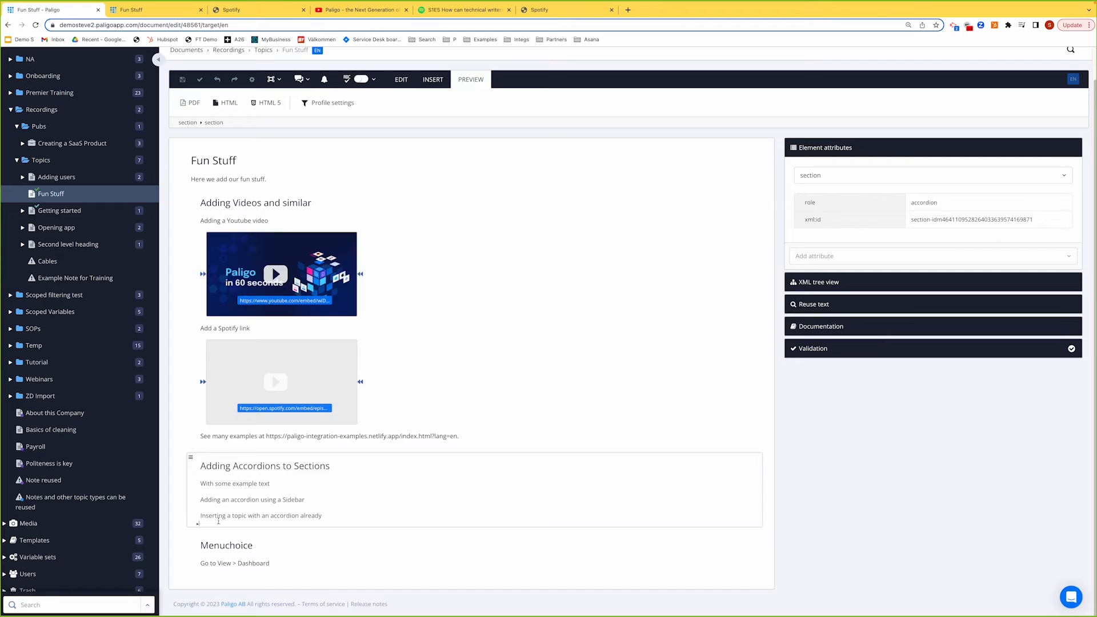
pyautogui.click(430, 80)
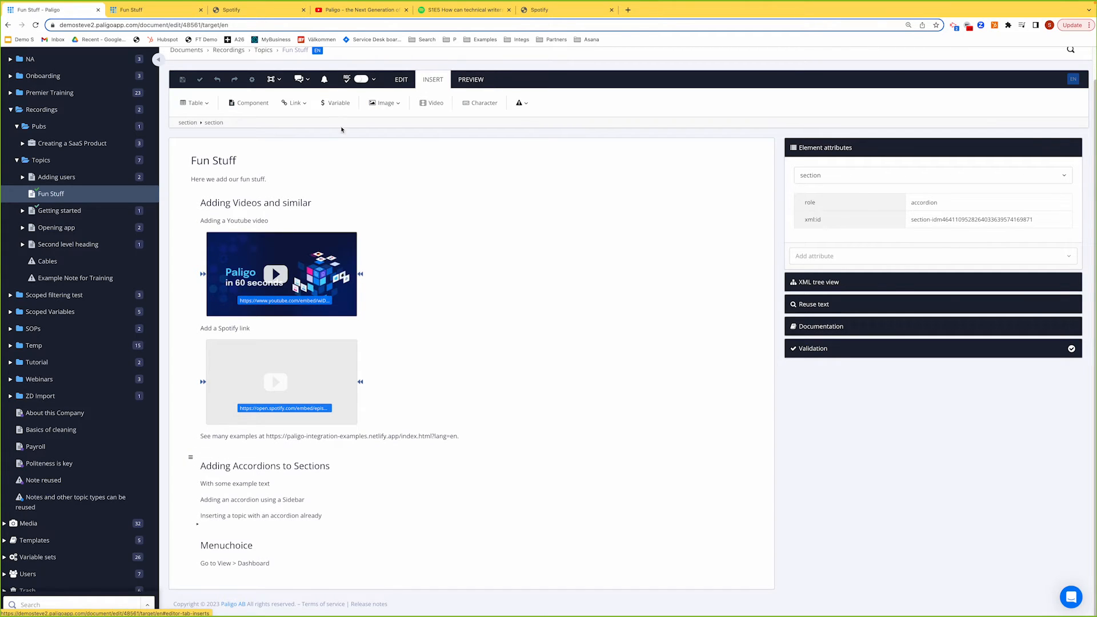
pyautogui.click(250, 103)
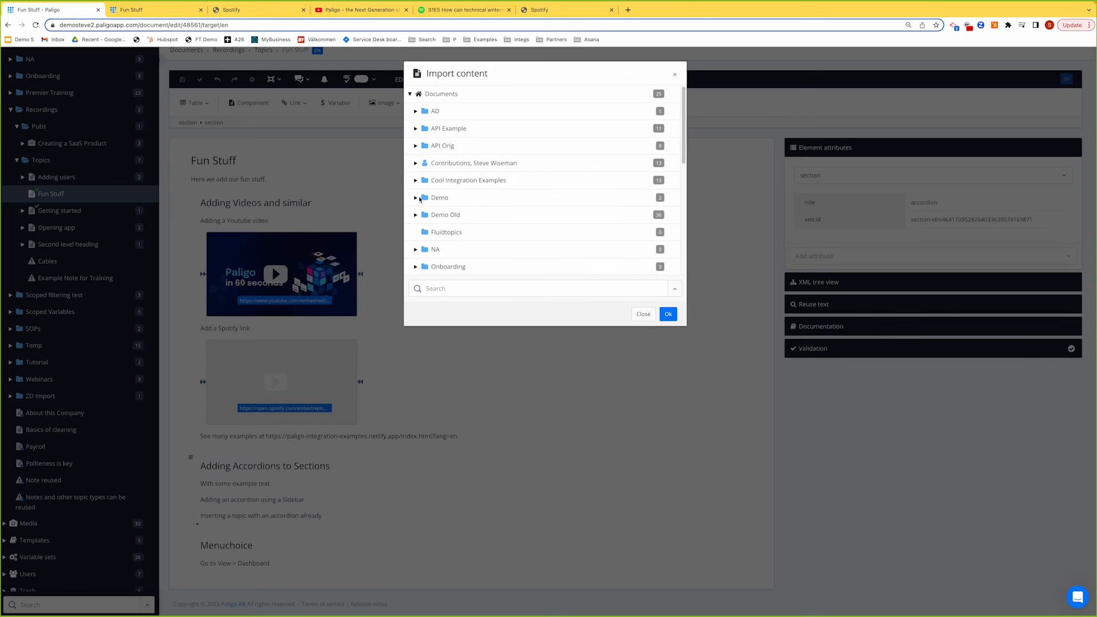
pyautogui.scroll(-3, 472, 222)
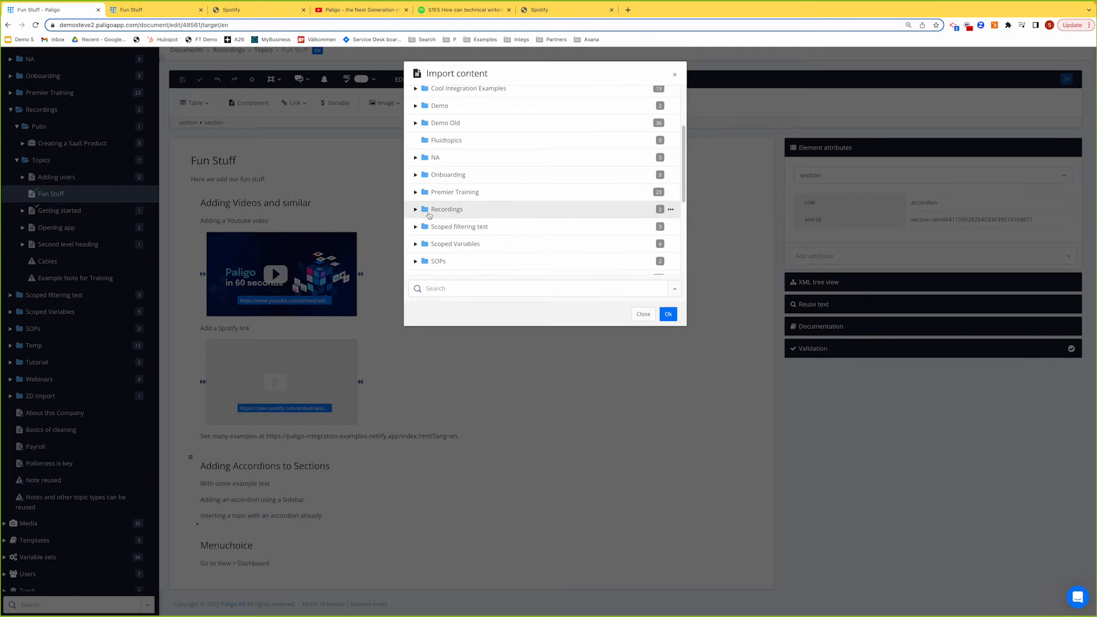
pyautogui.click(458, 212)
pyautogui.scroll(-1, 457, 214)
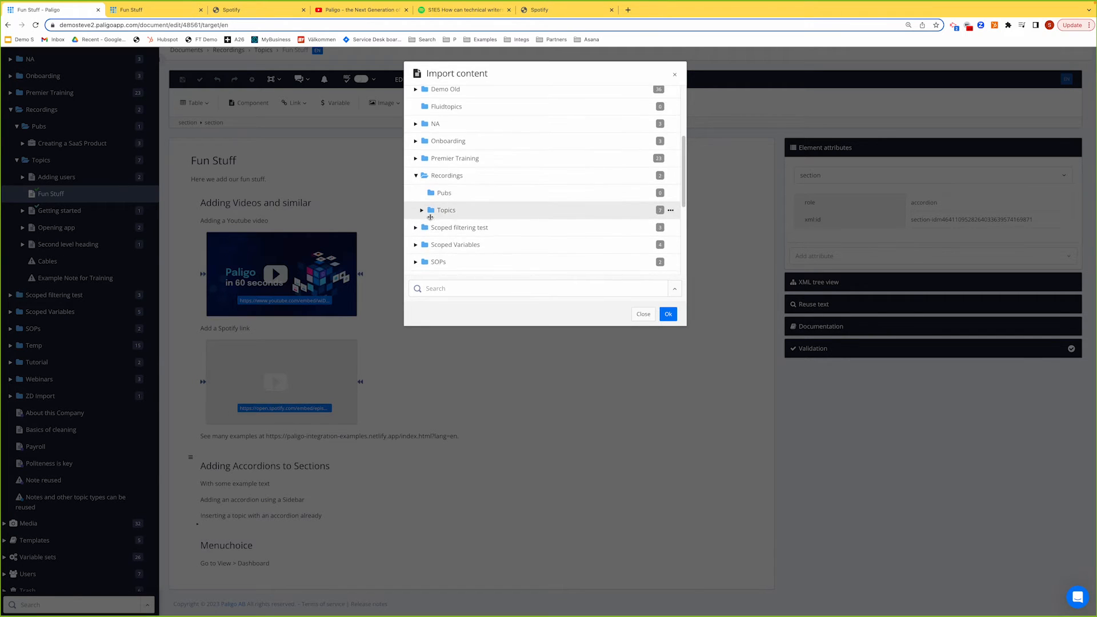
pyautogui.click(460, 206)
pyautogui.scroll(-2, 473, 207)
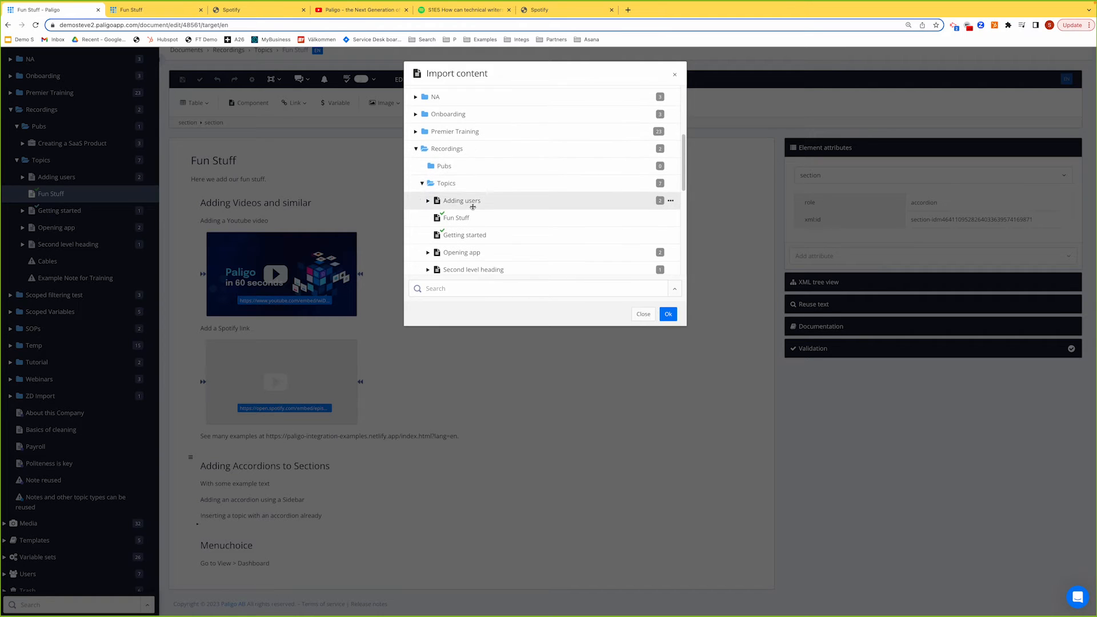
pyautogui.press('Escape')
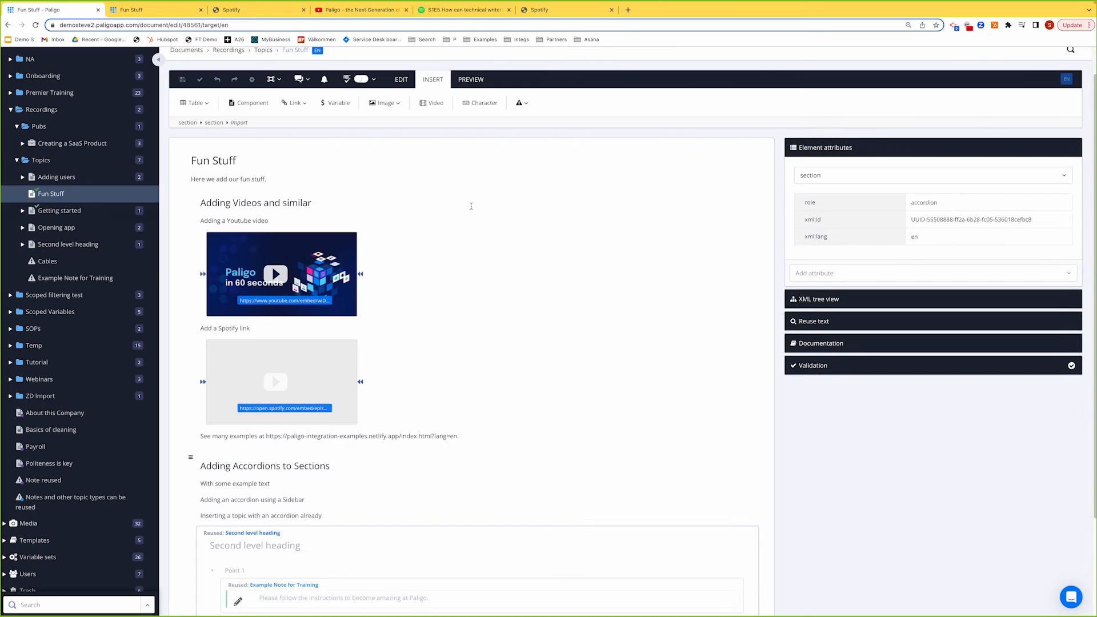
pyautogui.scroll(-1, 340, 436)
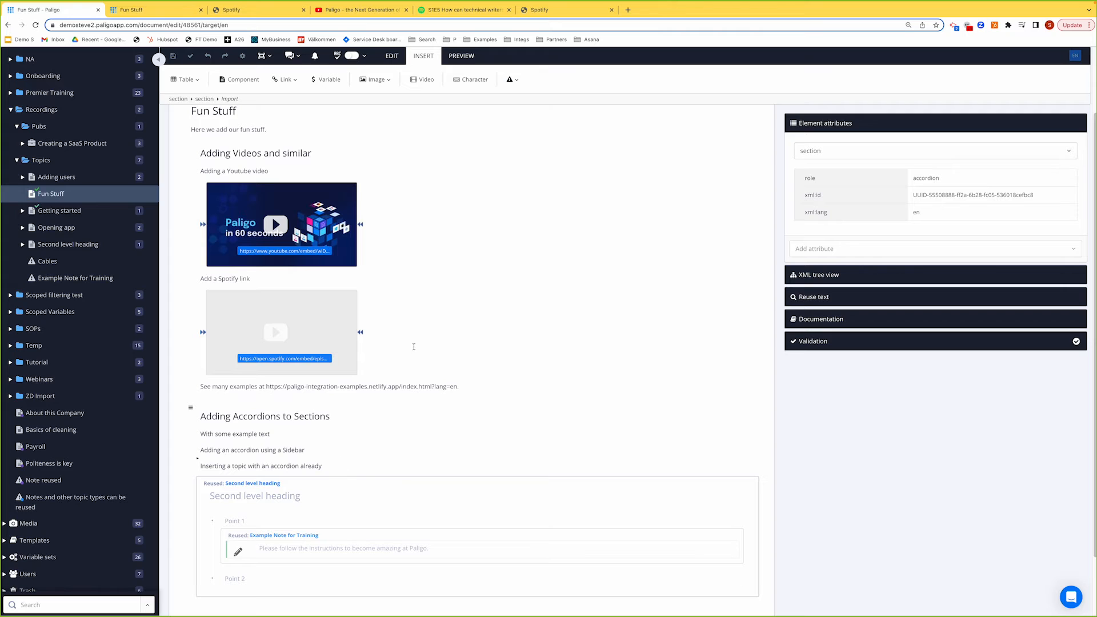
# - Preview the topic as HTML 5 and test the "Adding Accordions to Sections" accordion and the nested "Second level heading" accordion
pyautogui.click(462, 56)
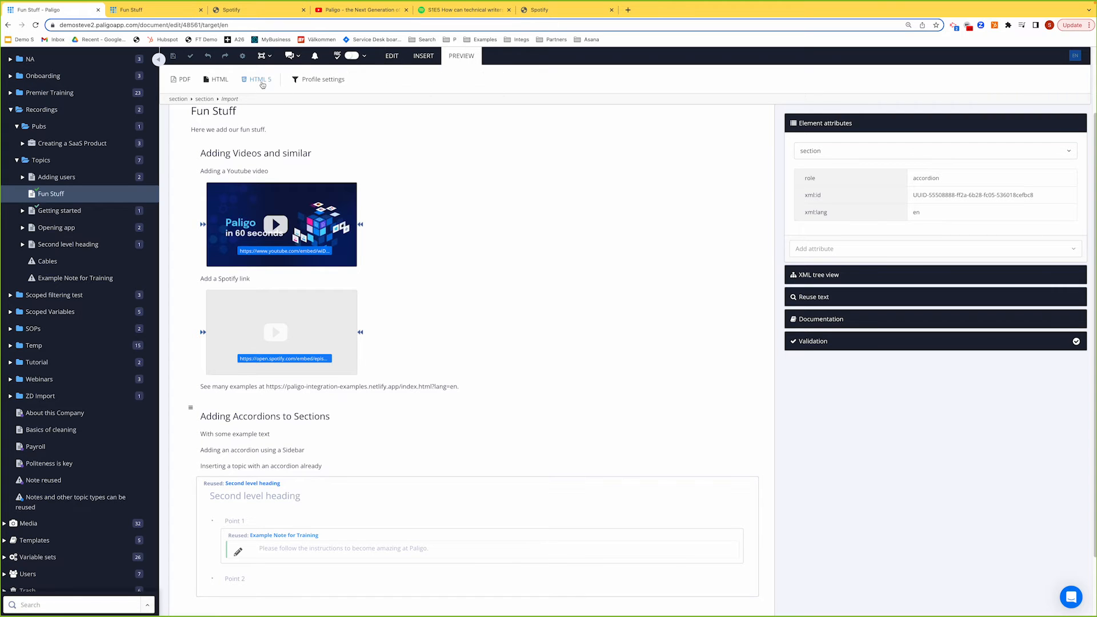
pyautogui.click(261, 83)
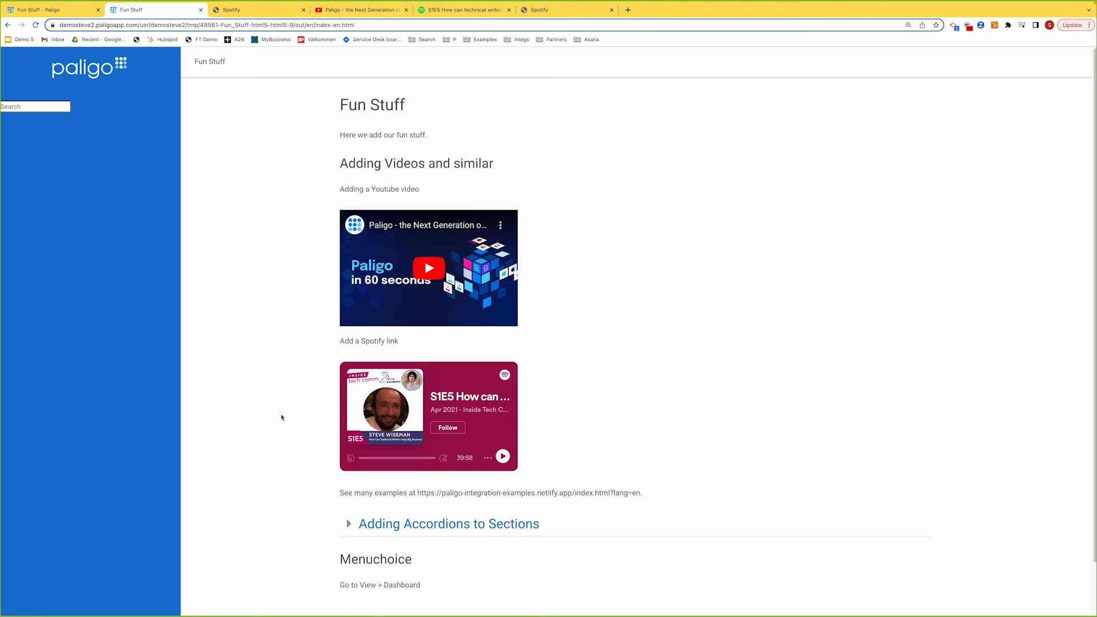
pyautogui.scroll(-1, 289, 417)
pyautogui.click(321, 449)
pyautogui.scroll(-2, 318, 444)
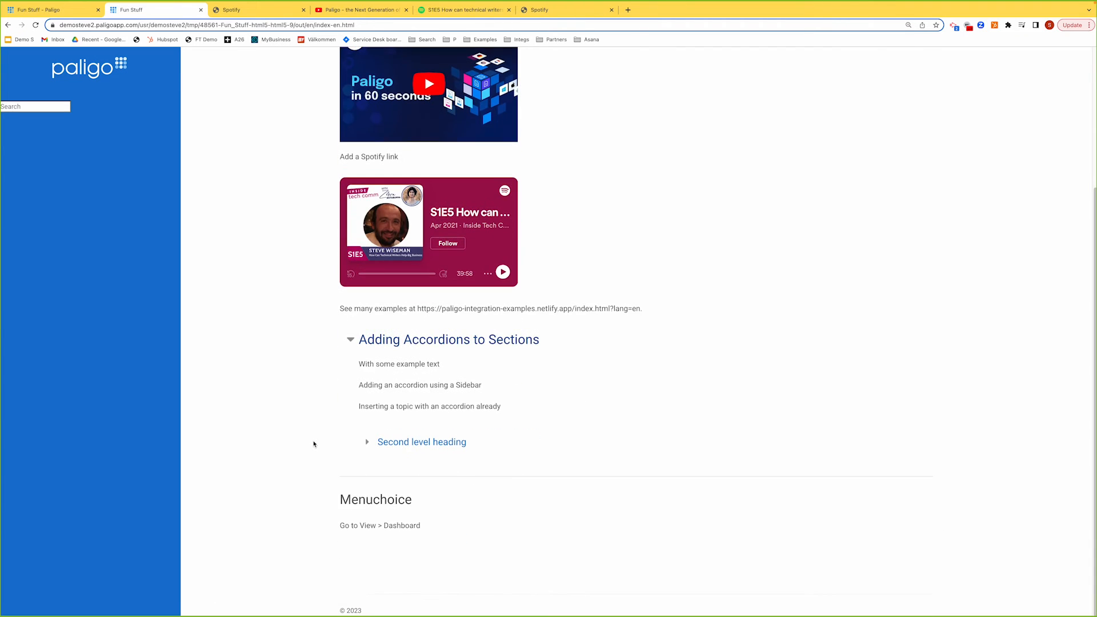
pyautogui.click(406, 443)
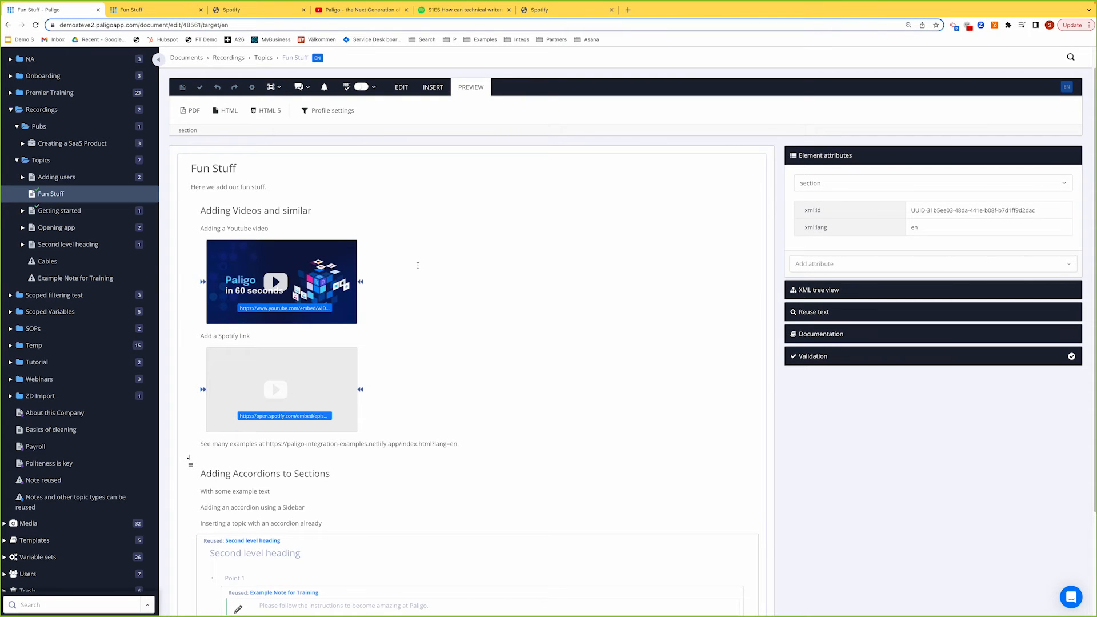
# - Insert a sidebar element below the "Here we add our fun stuff." paragraph in the Fun Stuff topic
pyautogui.click(196, 195)
pyautogui.hotkey('alt', 'Return')
pyautogui.write('si')
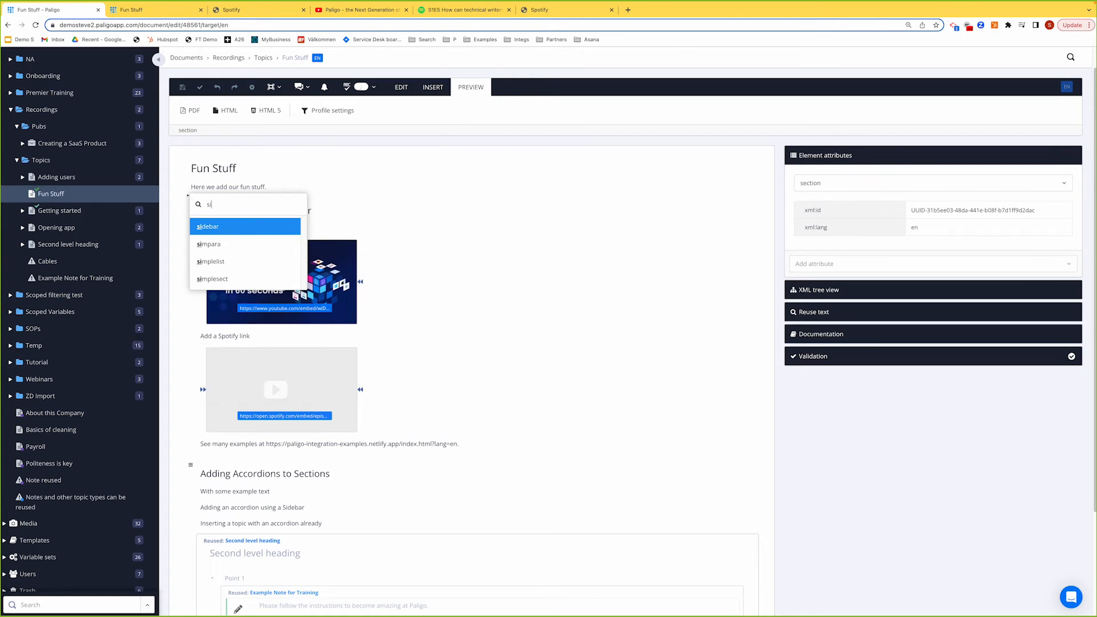
pyautogui.click(206, 227)
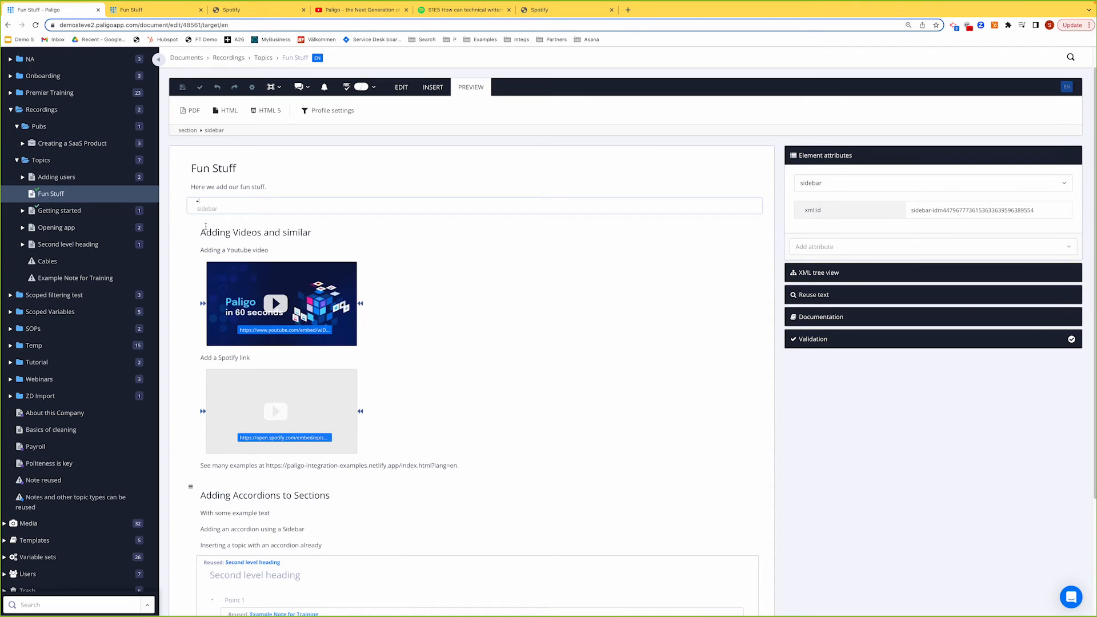
# - Add a procedure inside the new sidebar with two steps reading First and Second
pyautogui.hotkey('alt', 'Return')
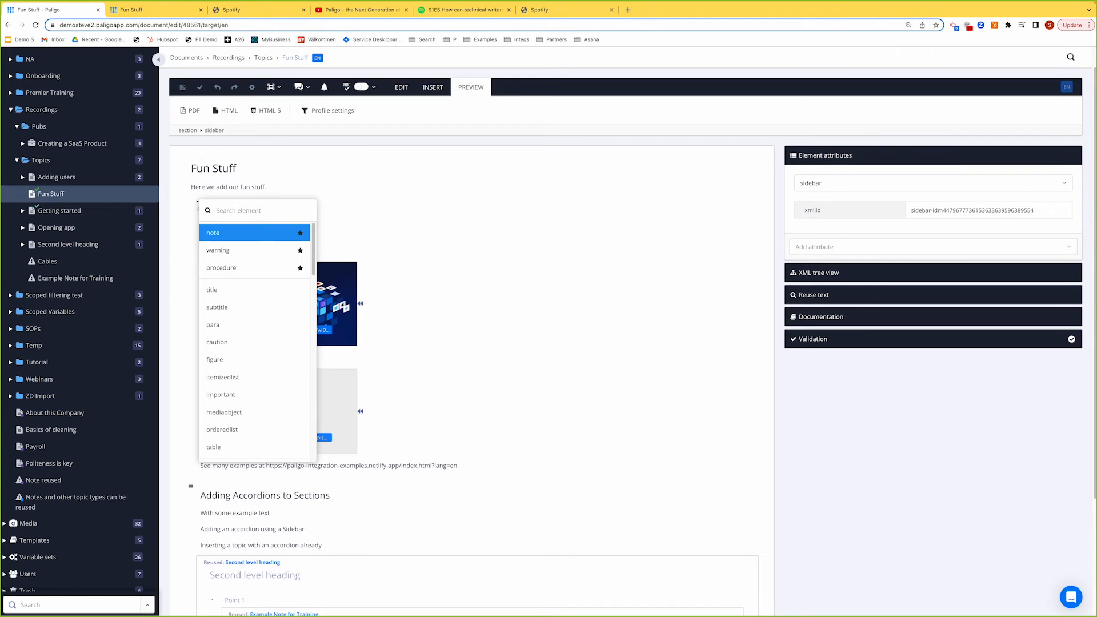
pyautogui.press('Down')
pyautogui.press('Down')
pyautogui.press('Return')
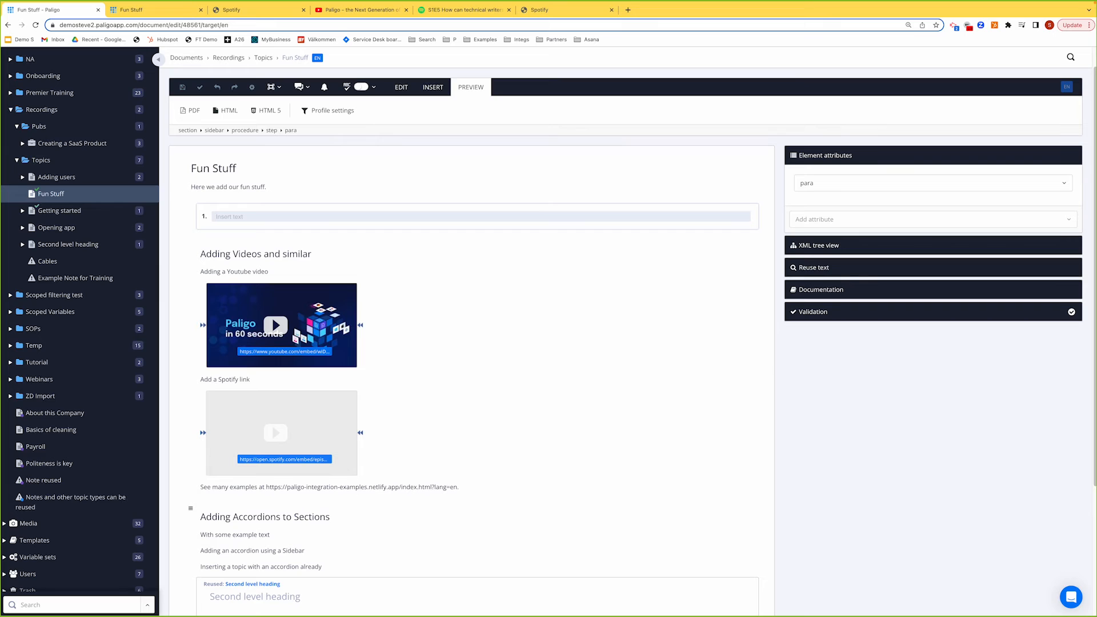
pyautogui.write('First')
pyautogui.press('Return')
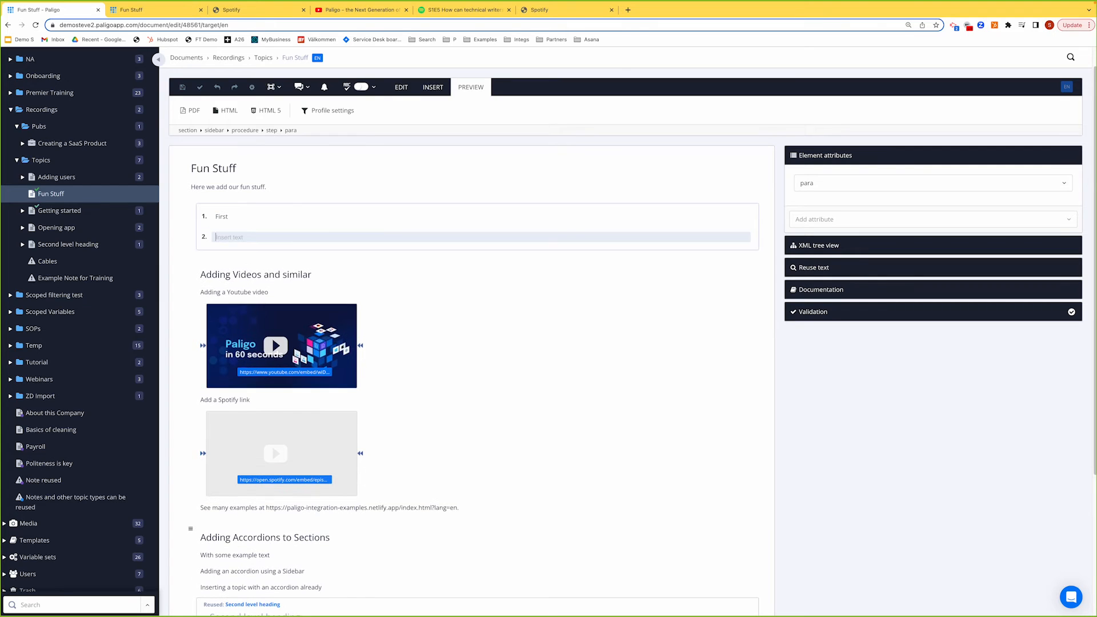
pyautogui.write('Second')
# - Add a role attribute with the value accordion to the sidebar element around the procedure
pyautogui.click(808, 187)
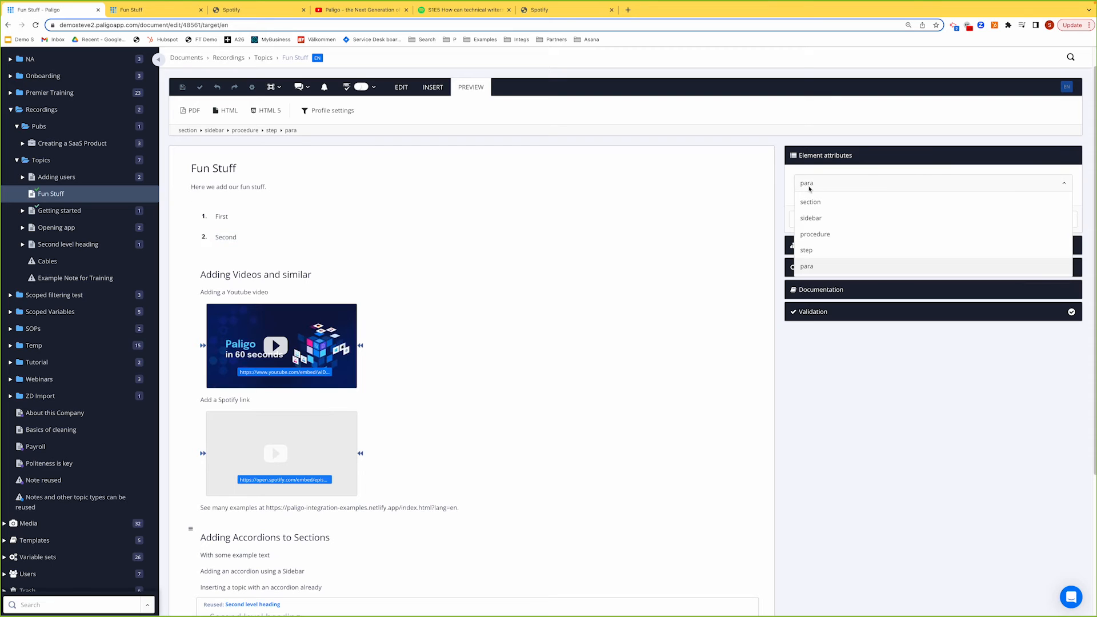
pyautogui.click(813, 219)
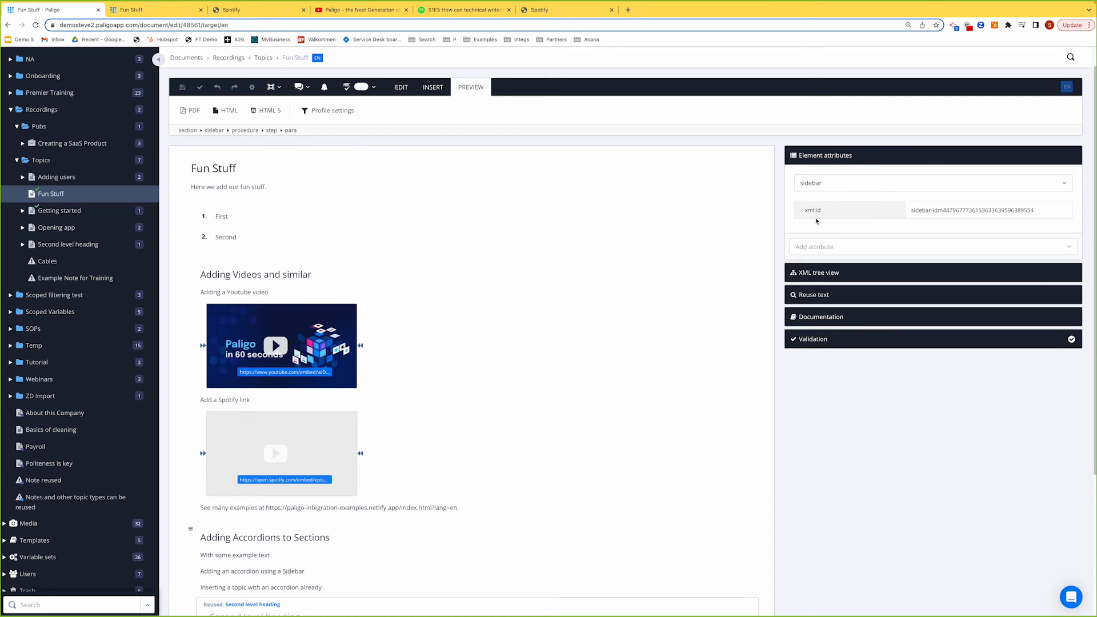
pyautogui.click(817, 247)
pyautogui.write('role')
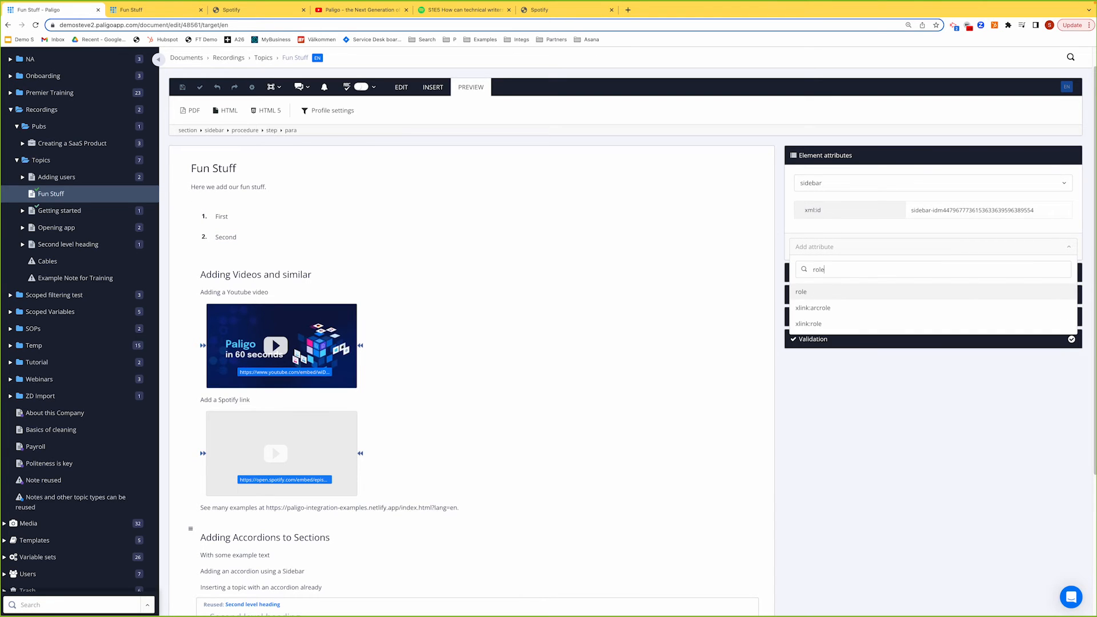
pyautogui.press('Return')
pyautogui.write('accordion')
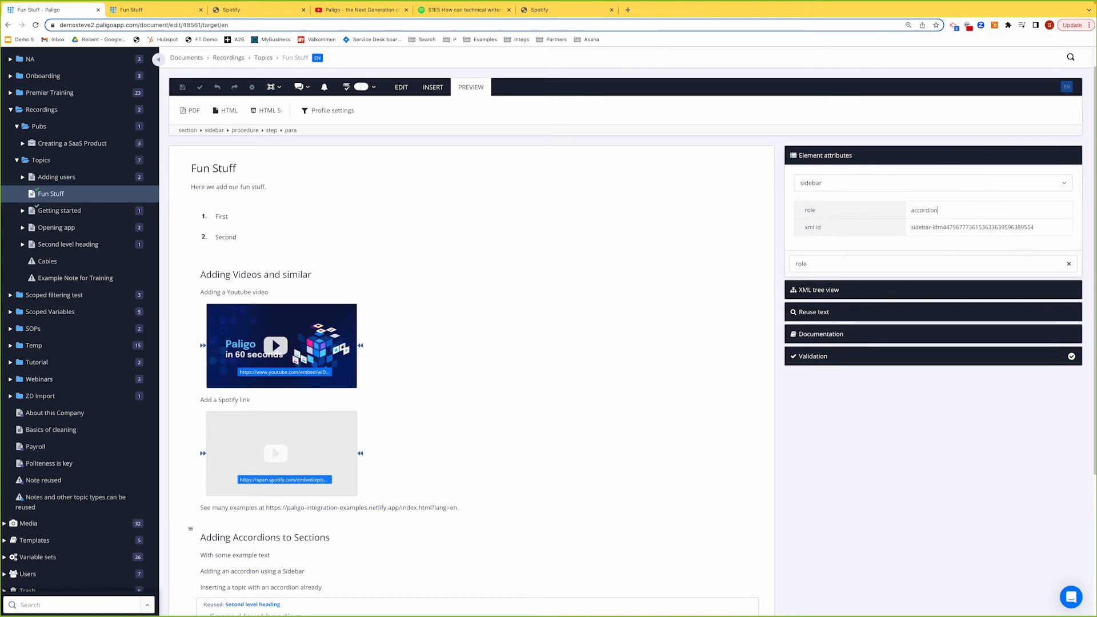
pyautogui.press('Tab')
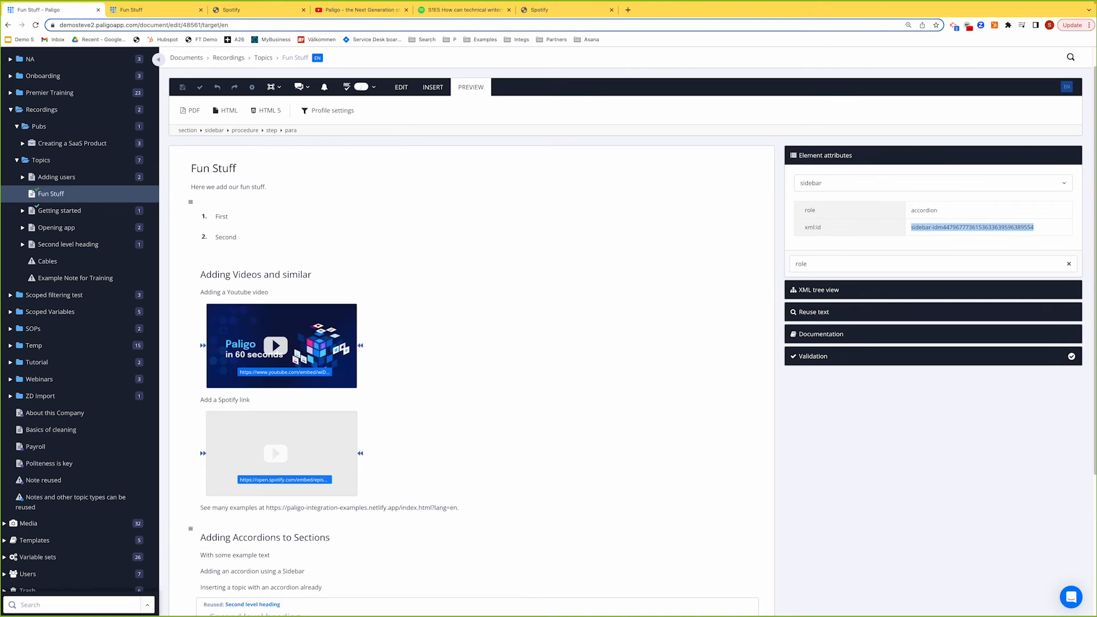
# - Preview the topic as HTML 5, test expanding and collapsing the sidebar's "Read more..." accordion, and return to the editor
pyautogui.click(263, 110)
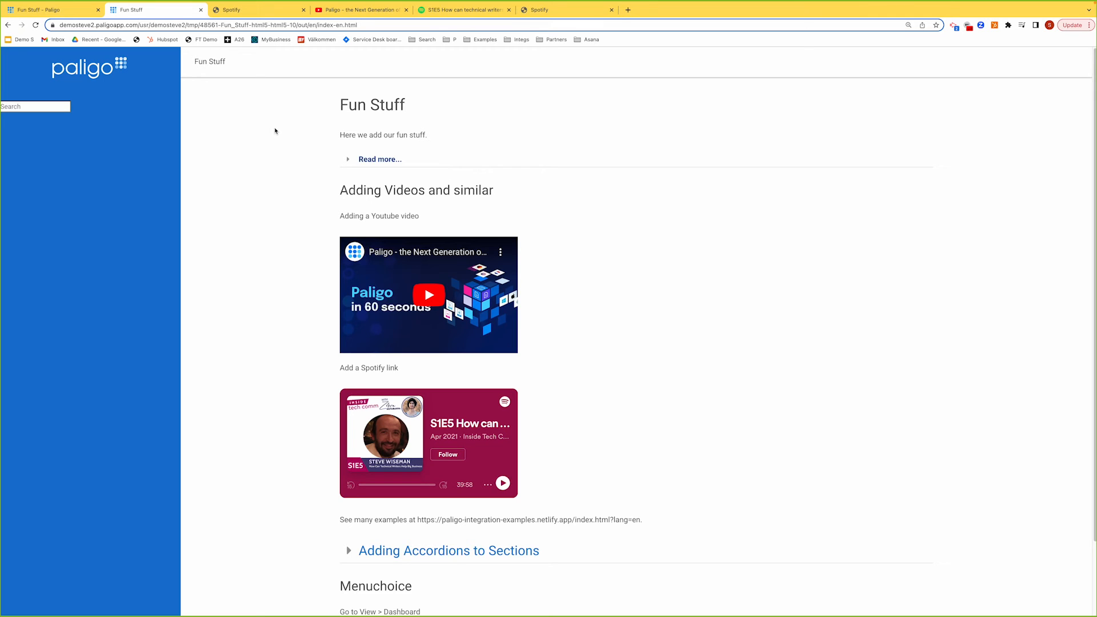
pyautogui.click(385, 164)
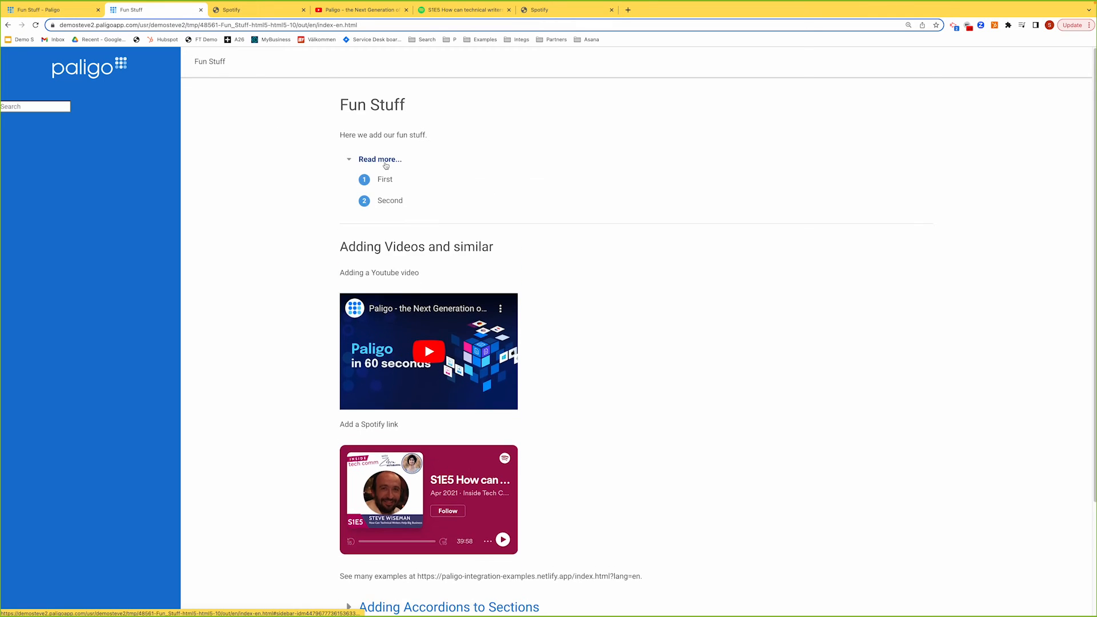
pyautogui.click(385, 165)
pyautogui.click(40, 10)
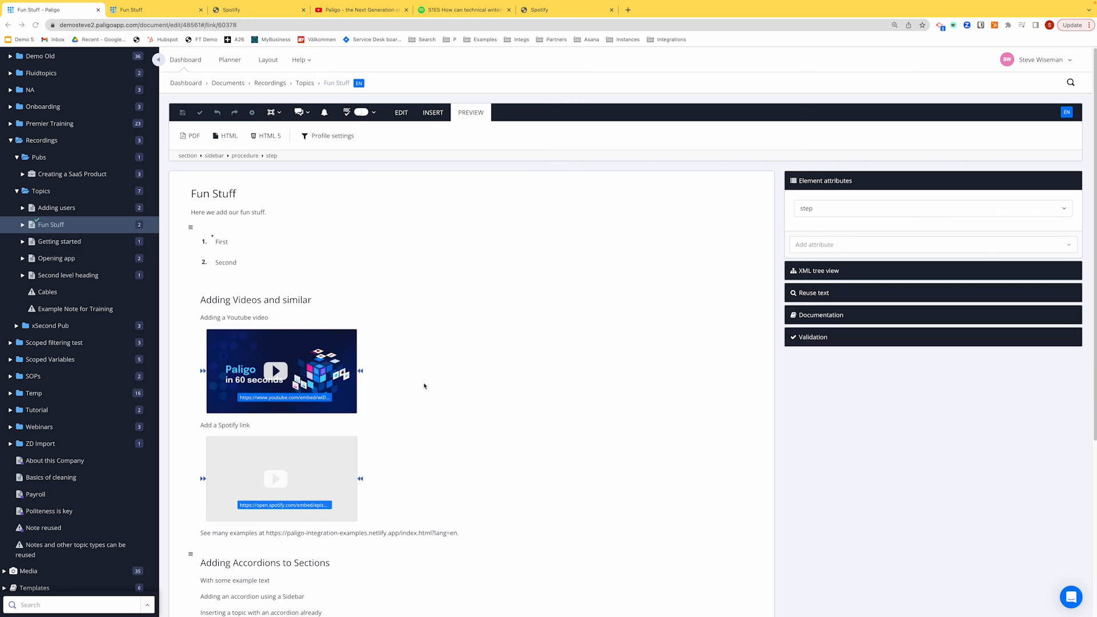
# - Add a title reading Intentional to the accordion sidebar above its First and Second steps
pyautogui.click(227, 242)
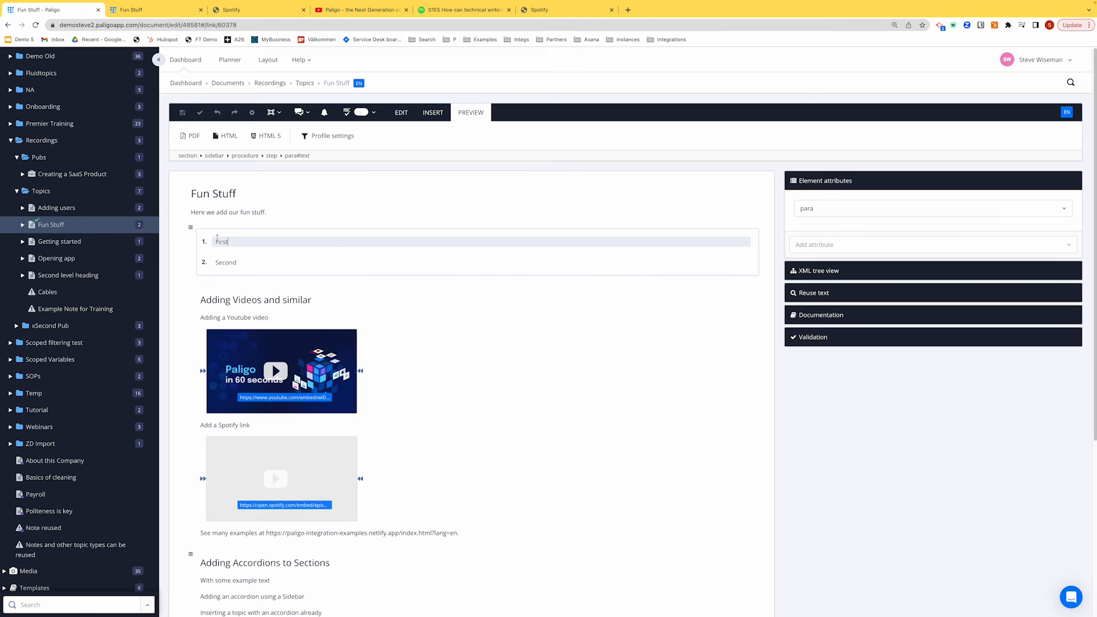
pyautogui.click(197, 227)
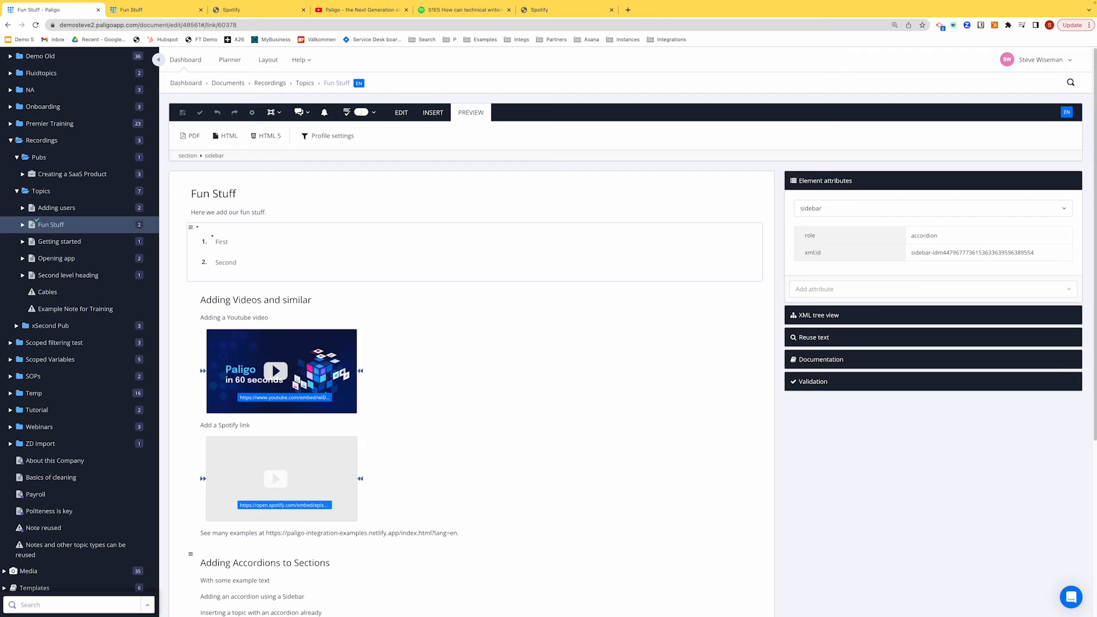
pyautogui.hotkey('alt', 'Return')
pyautogui.press('Down')
pyautogui.press('Down')
pyautogui.press('Down')
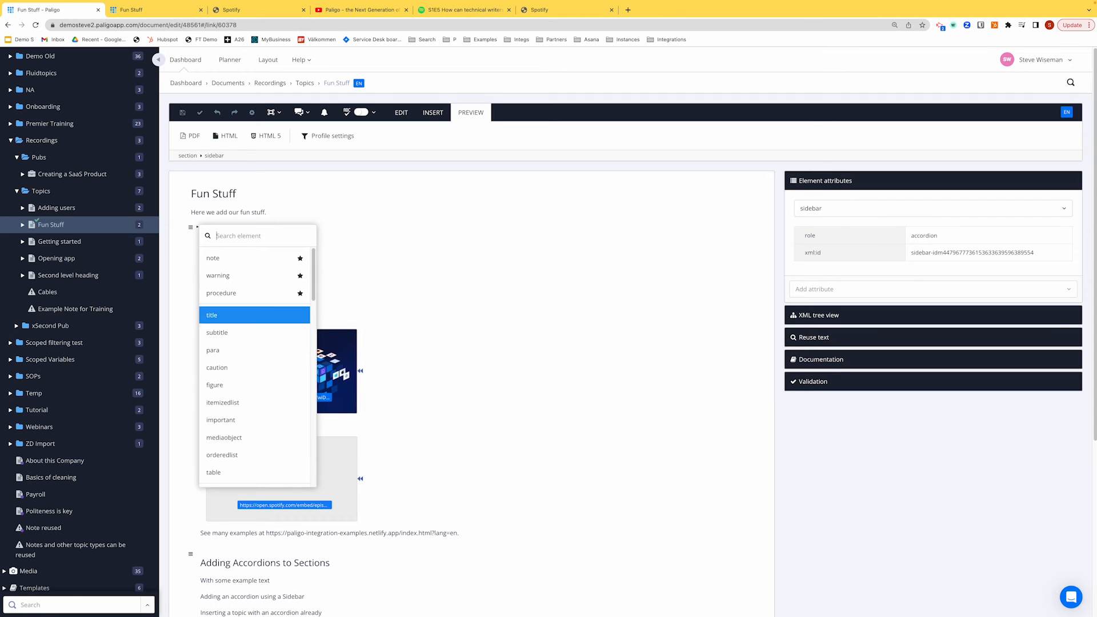
pyautogui.press('Return')
pyautogui.write('Intentiona')
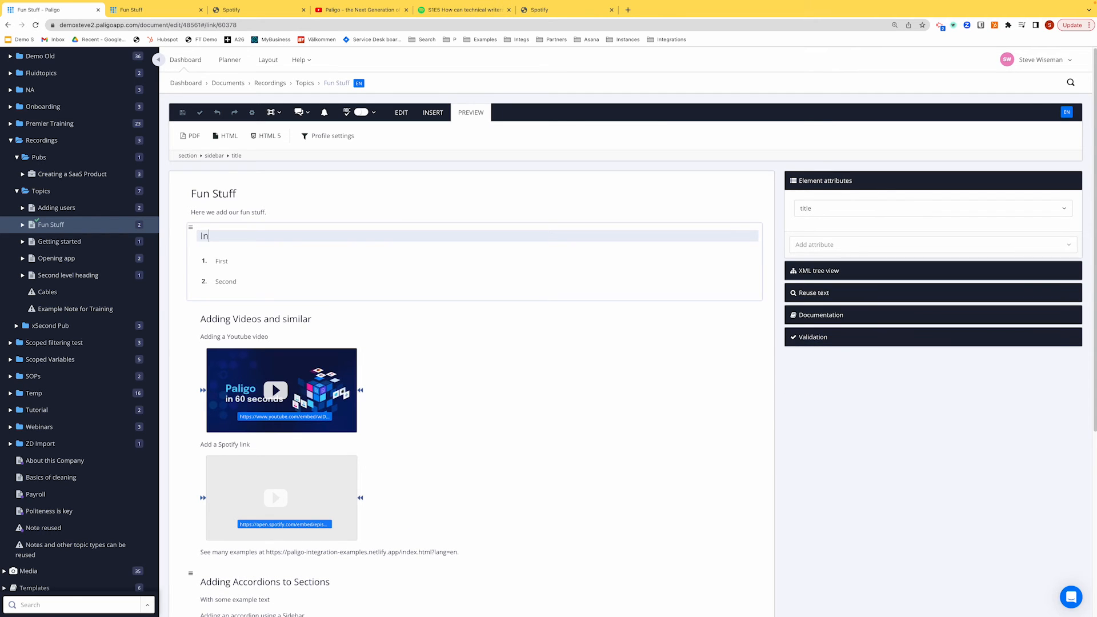
pyautogui.write('l')
# - Preview the topic as HTML 5, test the accordion titled Intentional, and return to the editor
pyautogui.click(270, 136)
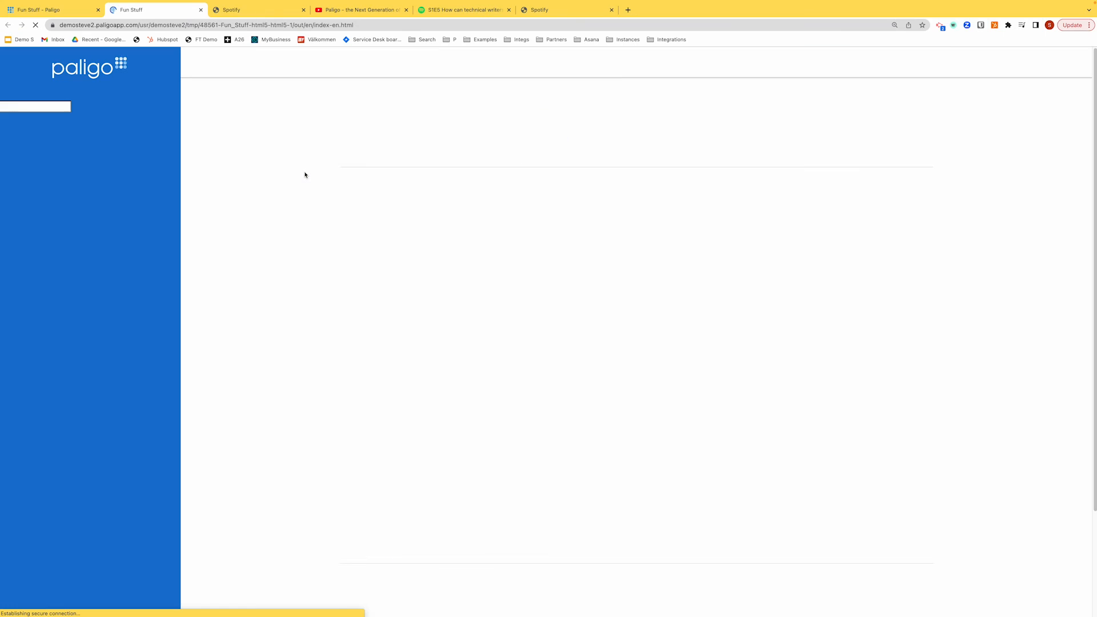
pyautogui.click(372, 161)
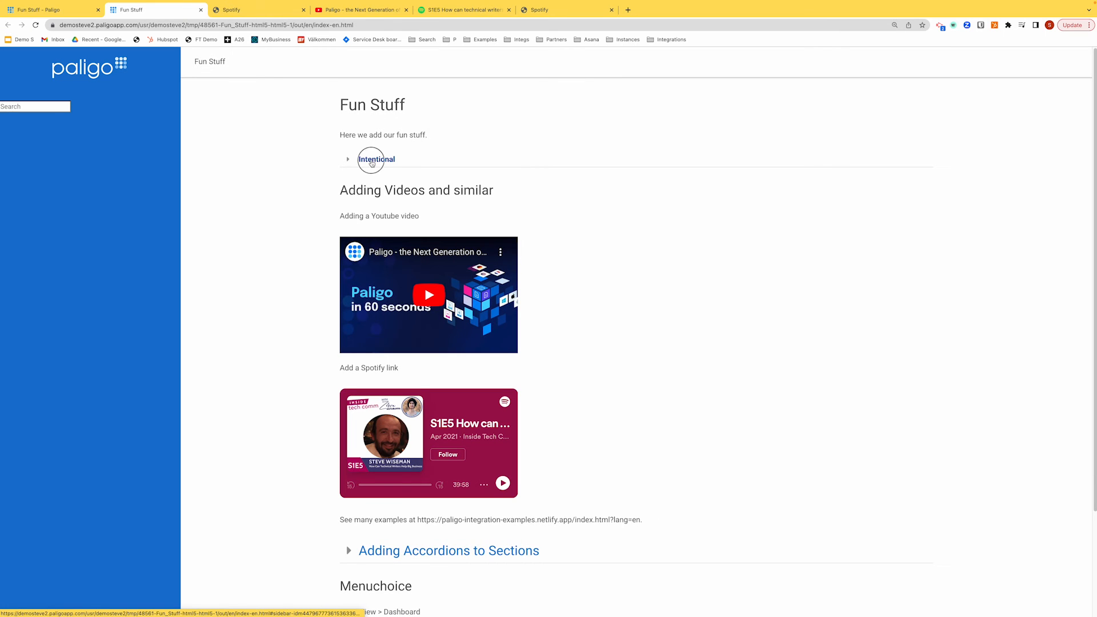
pyautogui.click(66, 10)
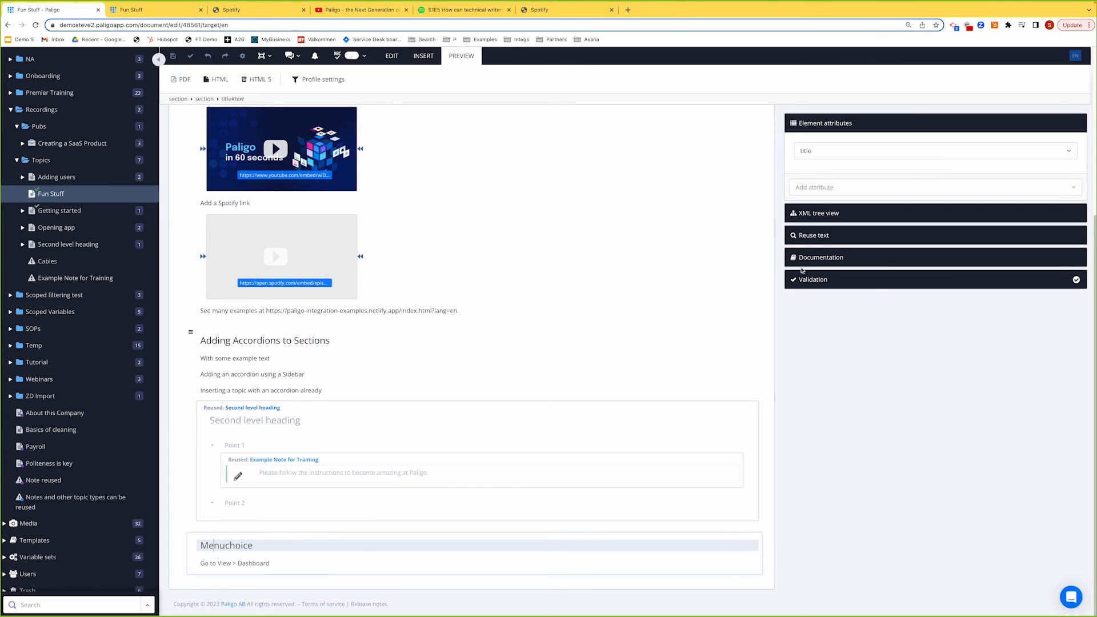
# - Move the Menuchoice section above the Adding Accordions to Sections section in the XML structure, then show the element attributes again
pyautogui.click(806, 213)
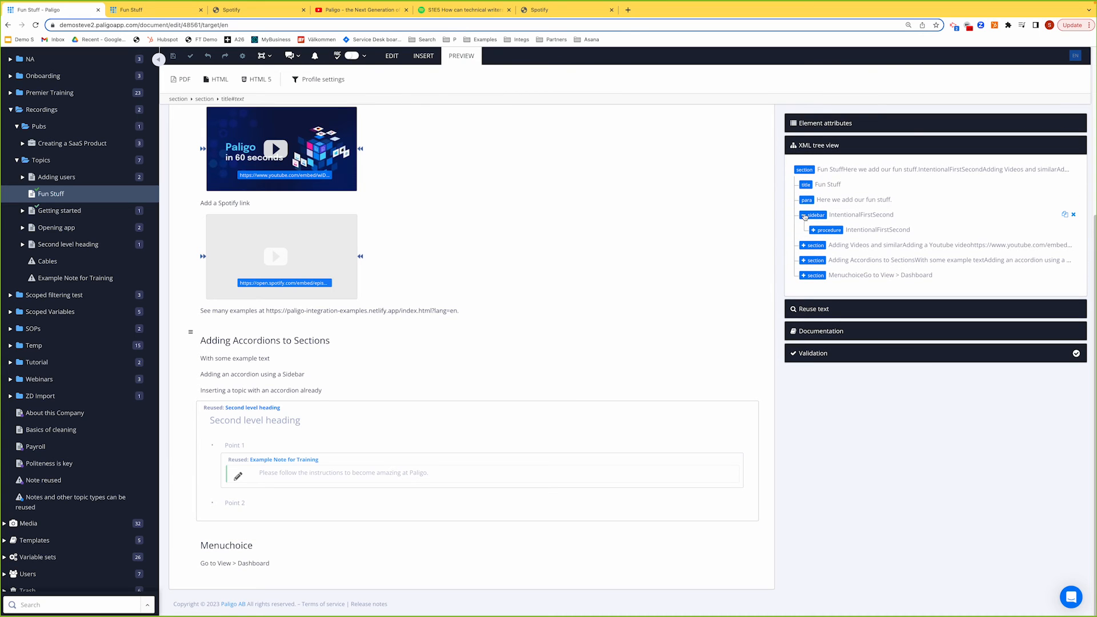
pyautogui.click(809, 273)
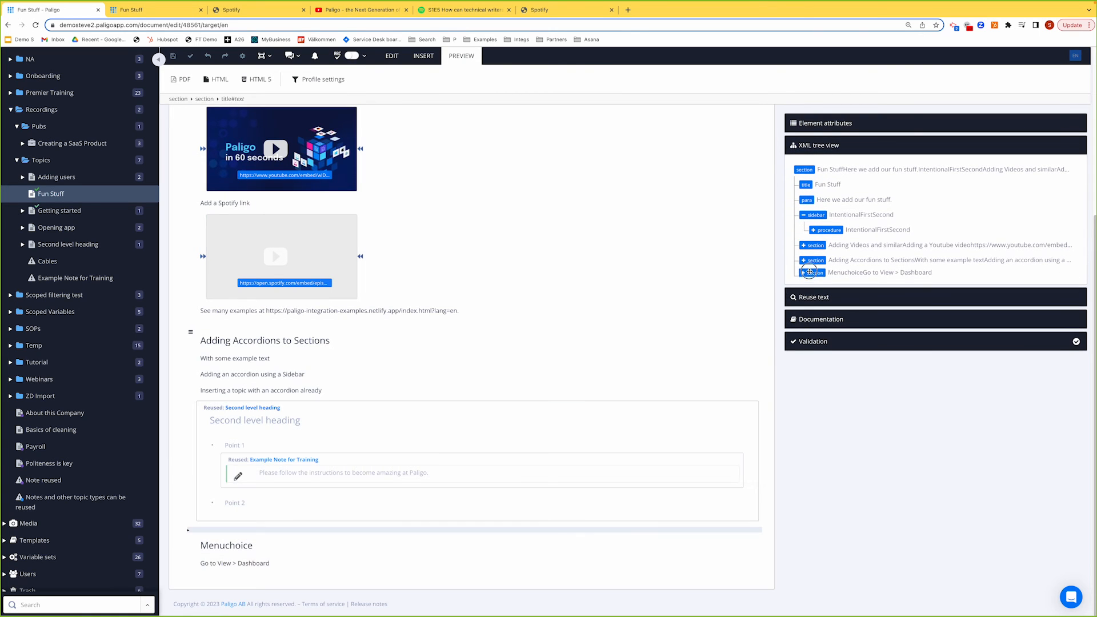
pyautogui.moveTo(809, 272); pyautogui.dragTo(812, 257)
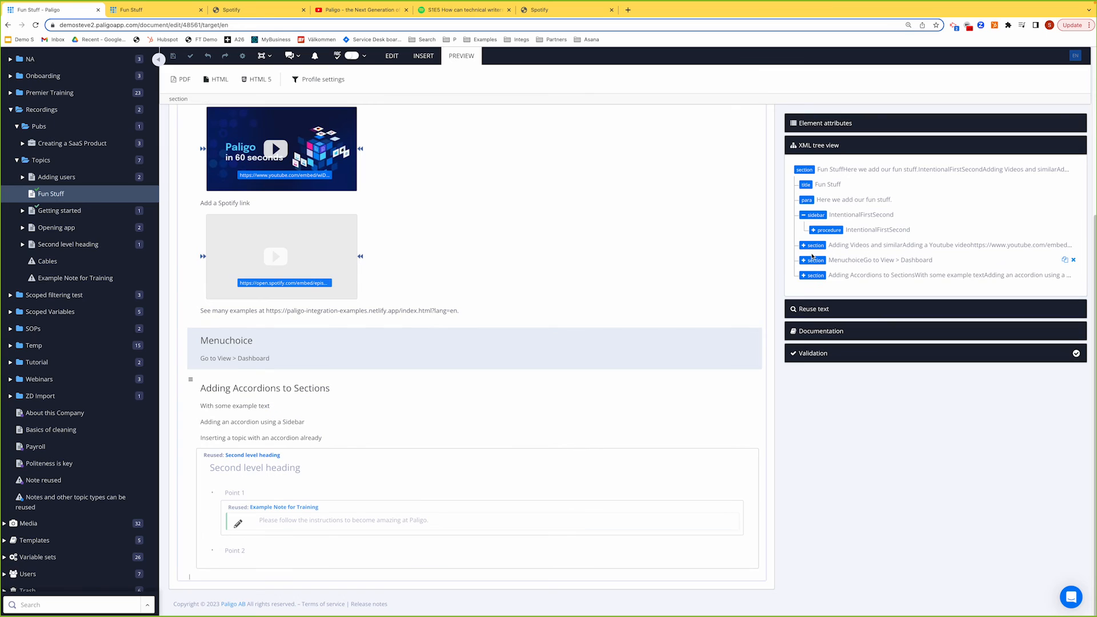
pyautogui.click(824, 125)
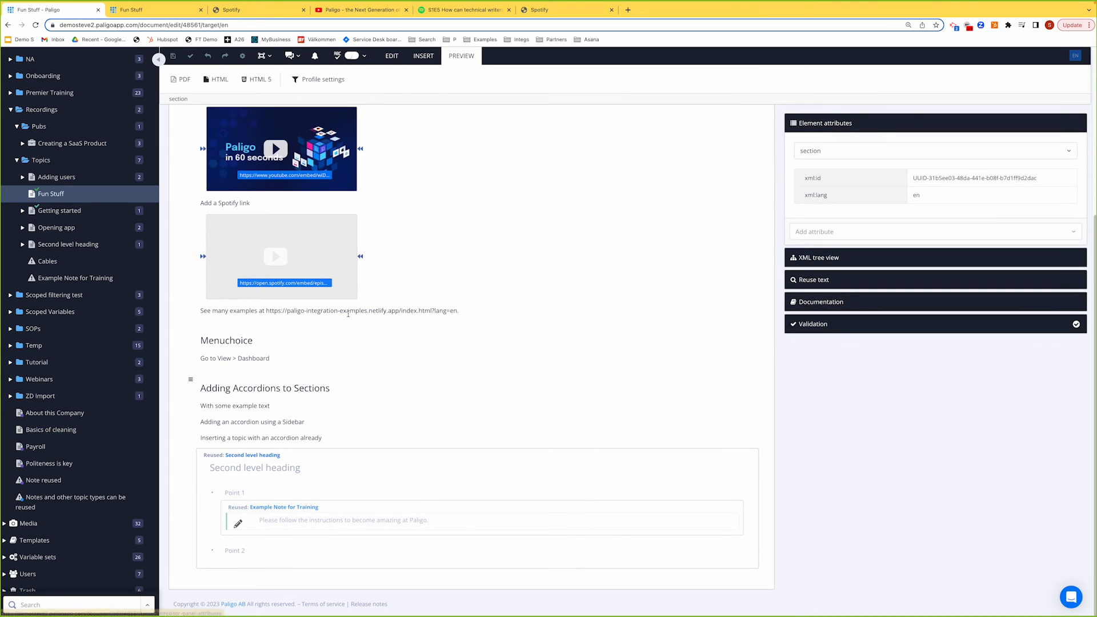
pyautogui.doubleClick(222, 359)
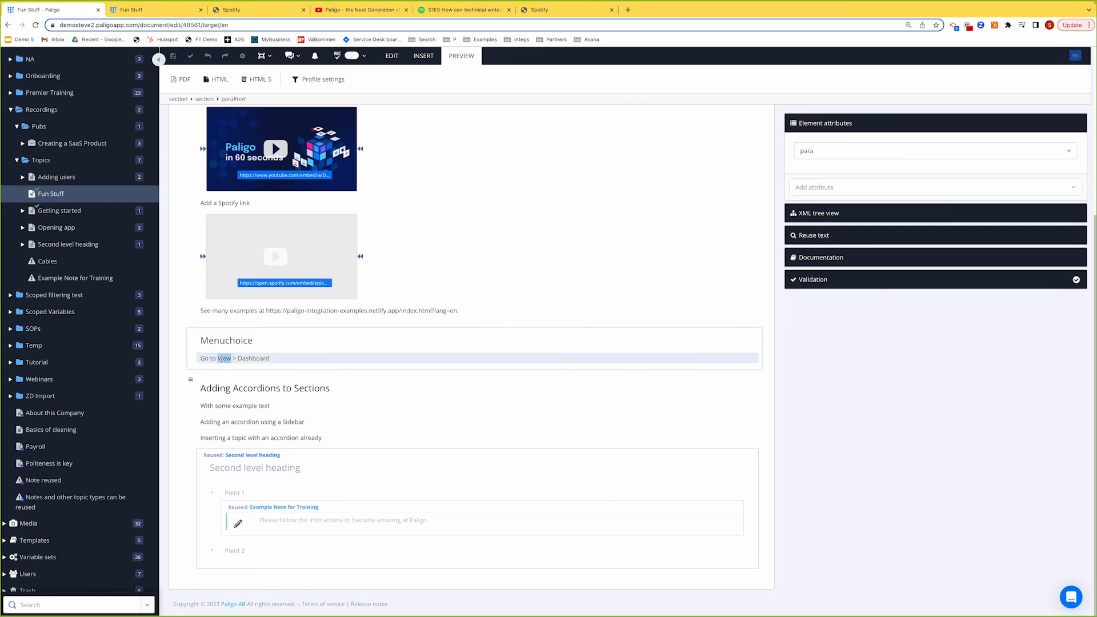
pyautogui.hotkey('alt', 'Return')
pyautogui.write('gui')
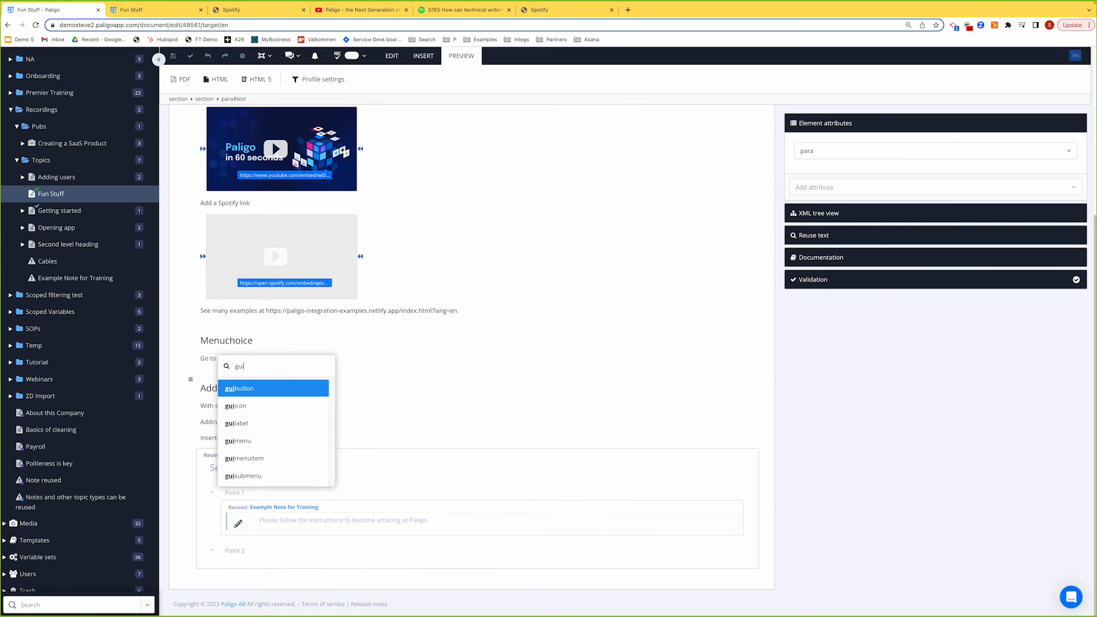
pyautogui.press('Escape')
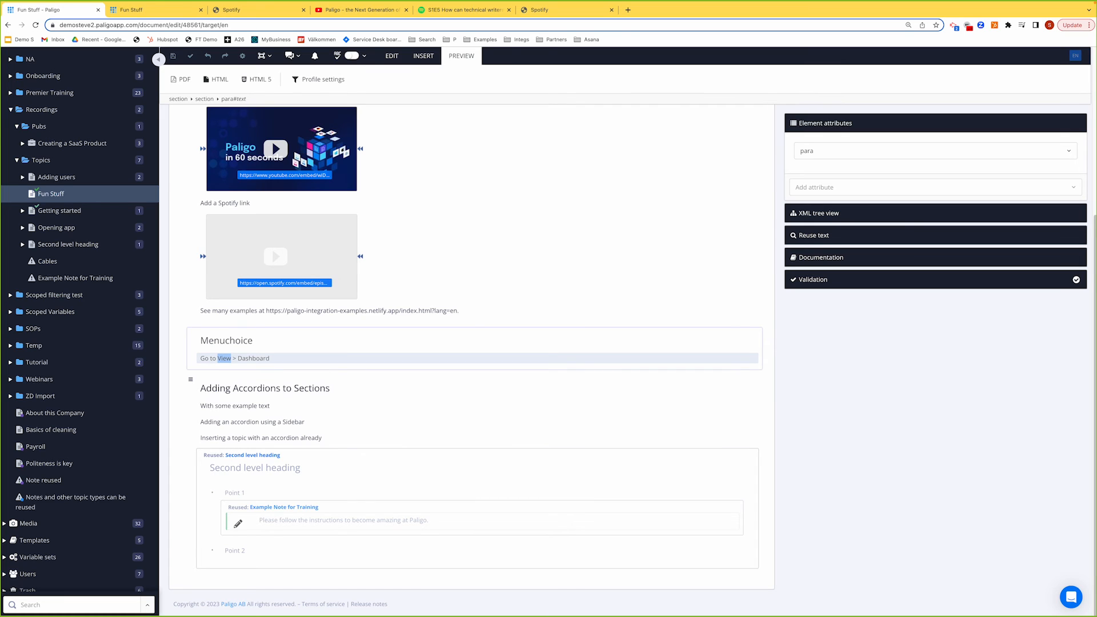
pyautogui.click(217, 358)
# - Add a new paragraph below "Go to View > Dashboard" and insert a menuchoice element in it
pyautogui.click(276, 359)
pyautogui.press('Return')
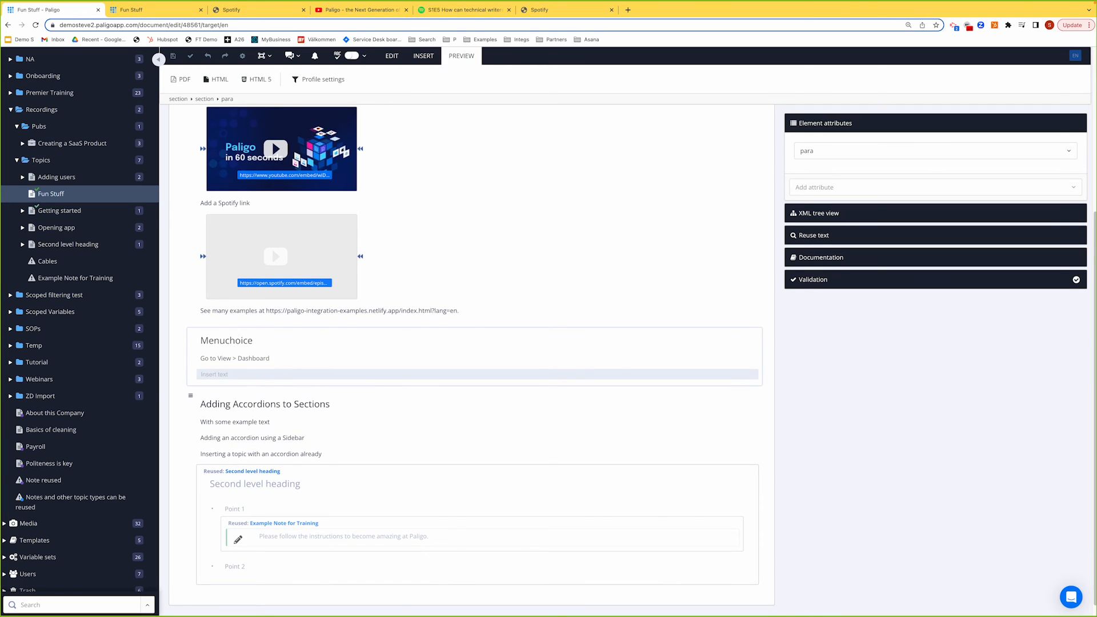
pyautogui.hotkey('alt', 'Return')
pyautogui.write('men')
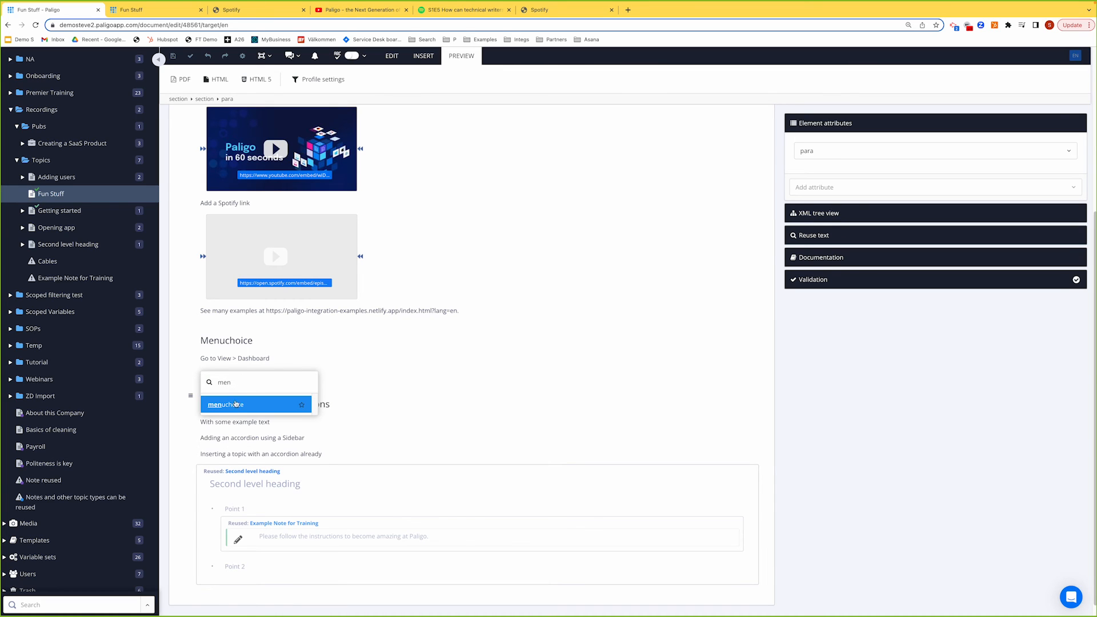
pyautogui.click(236, 404)
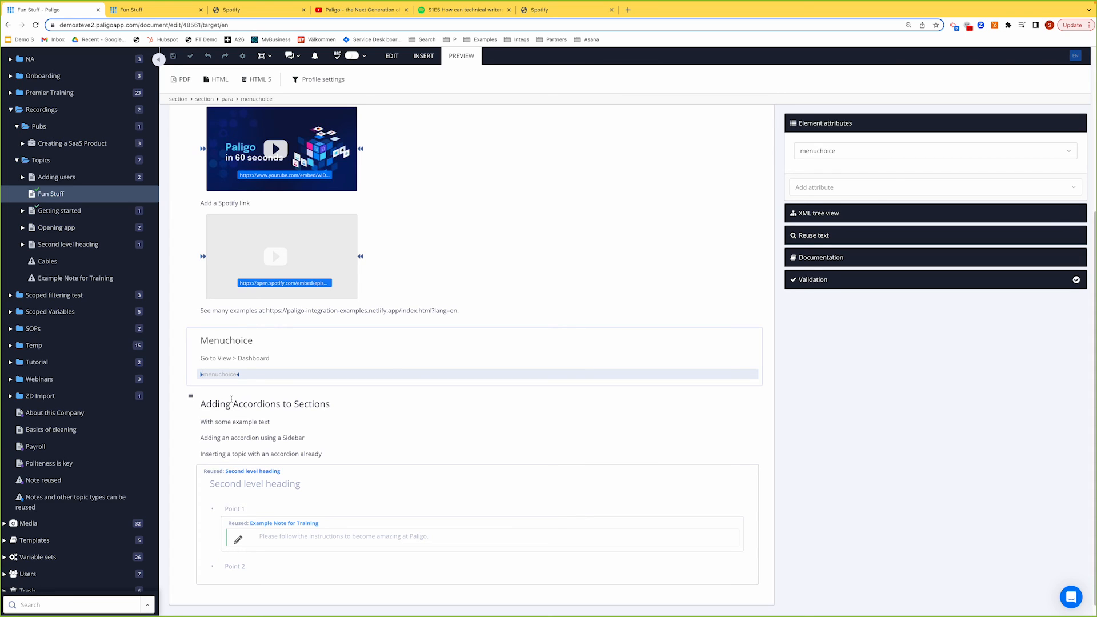
pyautogui.press('v')
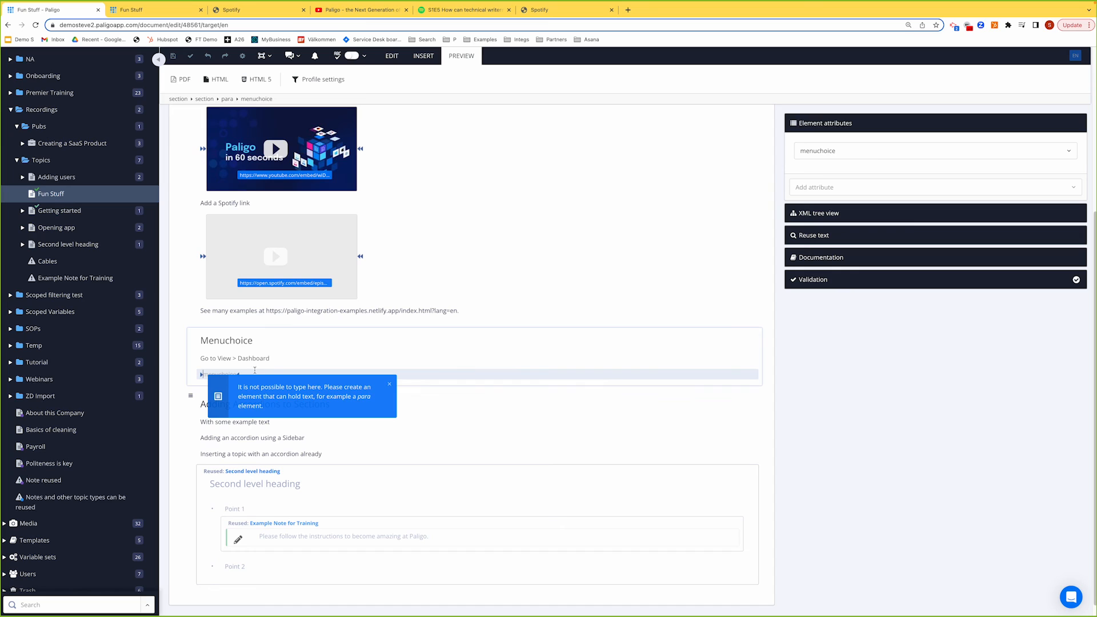
pyautogui.click(390, 384)
# - Insert a guimenu element reading View inside the menuchoice
pyautogui.hotkey('alt', 'Return')
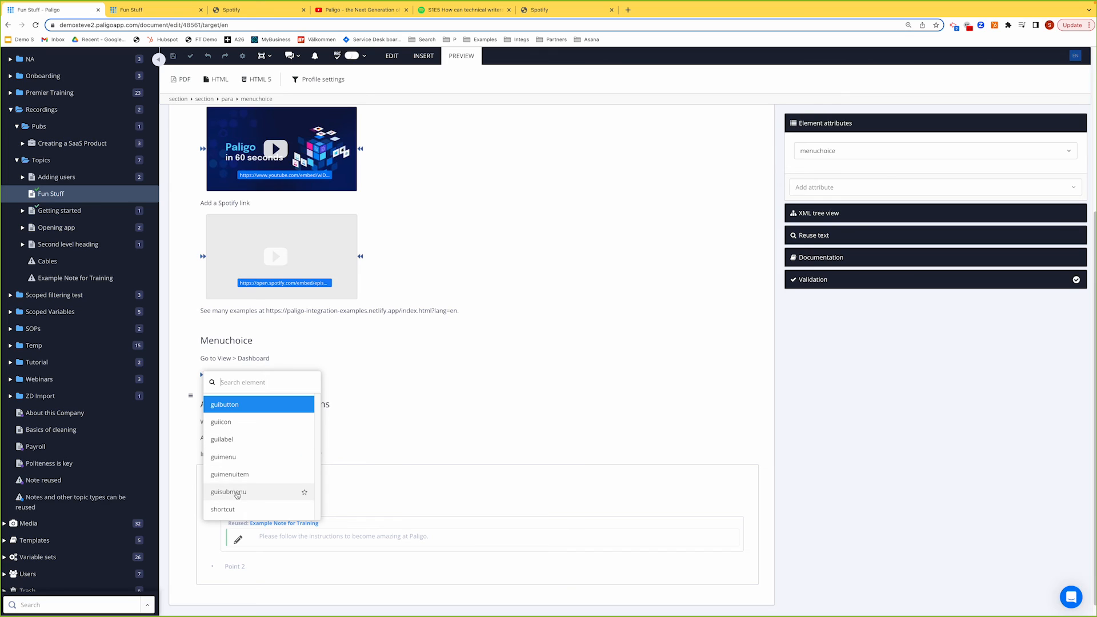
pyautogui.click(233, 463)
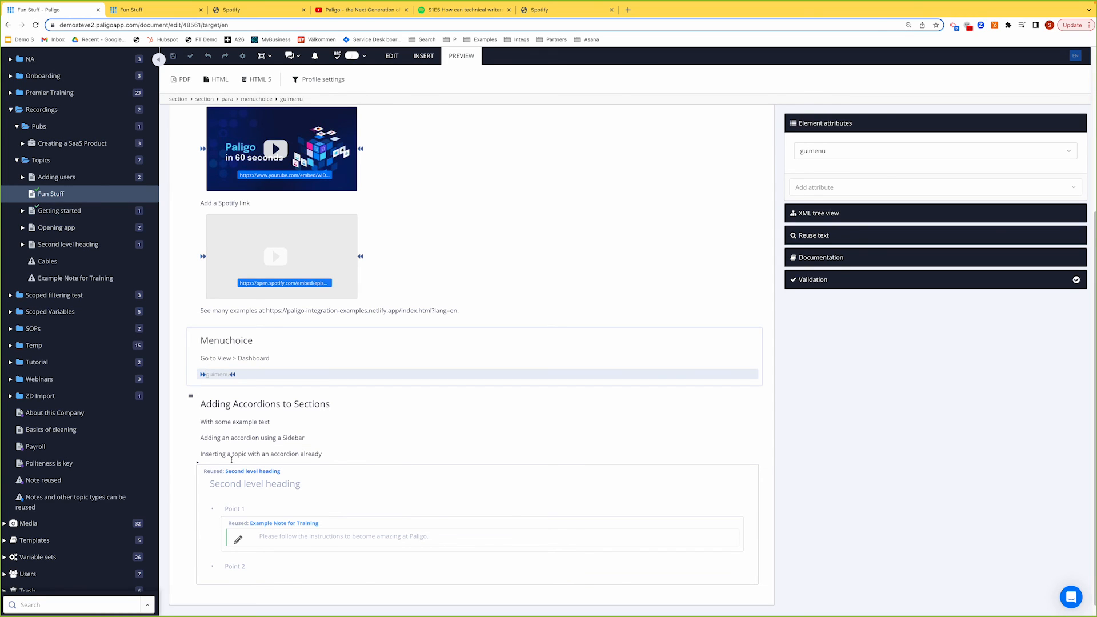
pyautogui.write('View')
# - Add a guisubmenu element reading Dashboard after the View guimenu within the same menuchoice
pyautogui.press('Right')
pyautogui.hotkey('alt', 'Return')
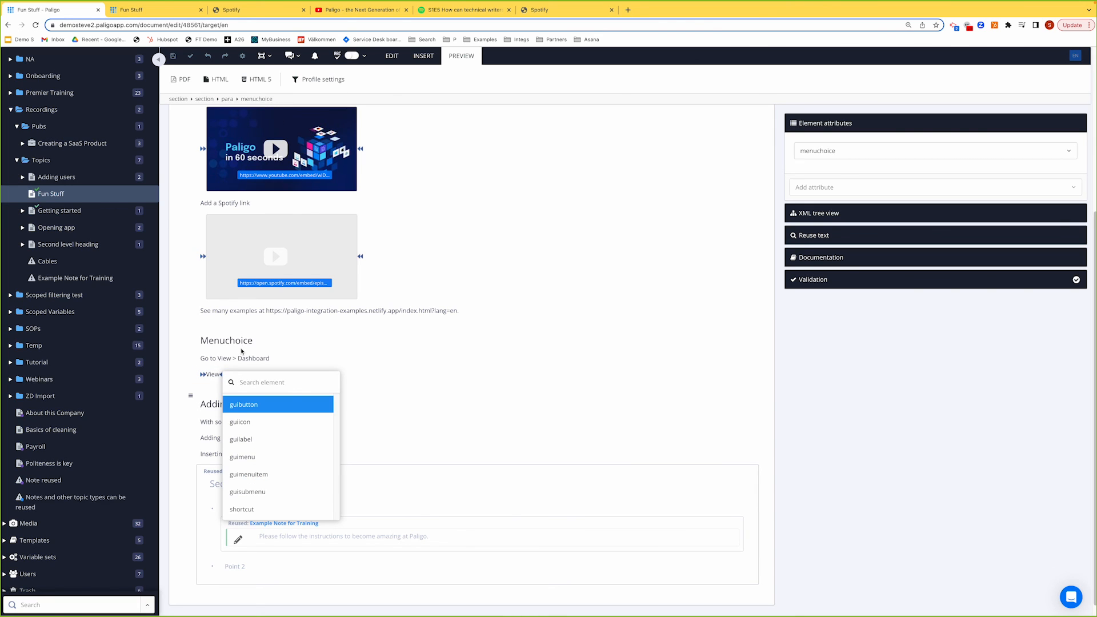
pyautogui.press('Down')
pyautogui.press('Down')
pyautogui.press('Down')
pyautogui.press('Down')
pyautogui.press('Down')
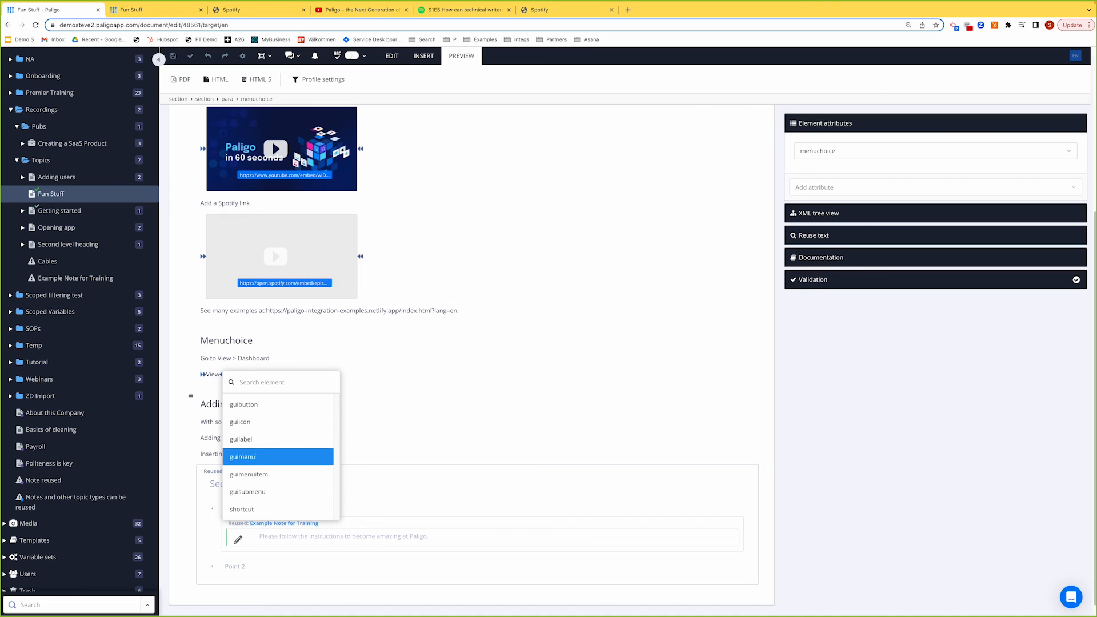
pyautogui.press('Return')
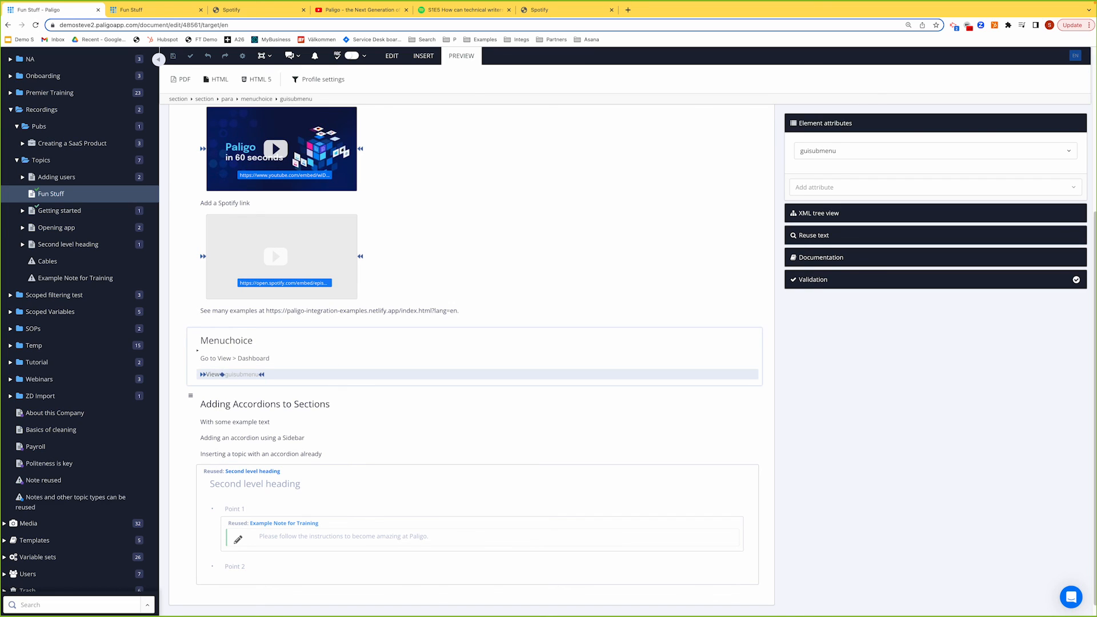
pyautogui.write('Dashboard')
# - Preview the topic as HTML 5, check how the View and Dashboard menuchoice renders, and return to the editor
pyautogui.click(256, 79)
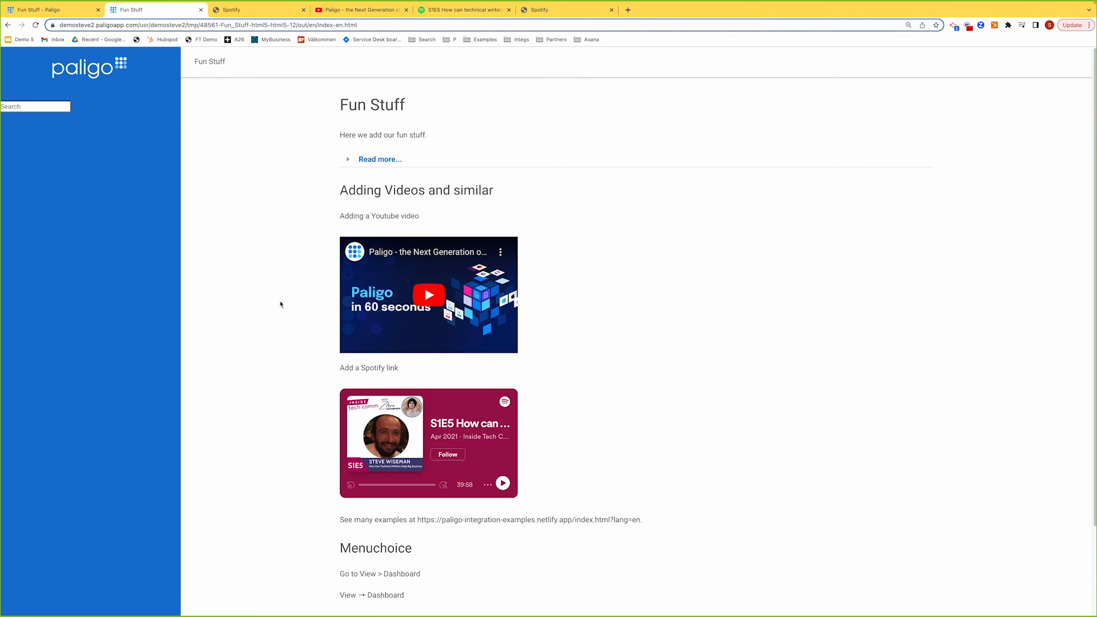
pyautogui.scroll(-2, 280, 304)
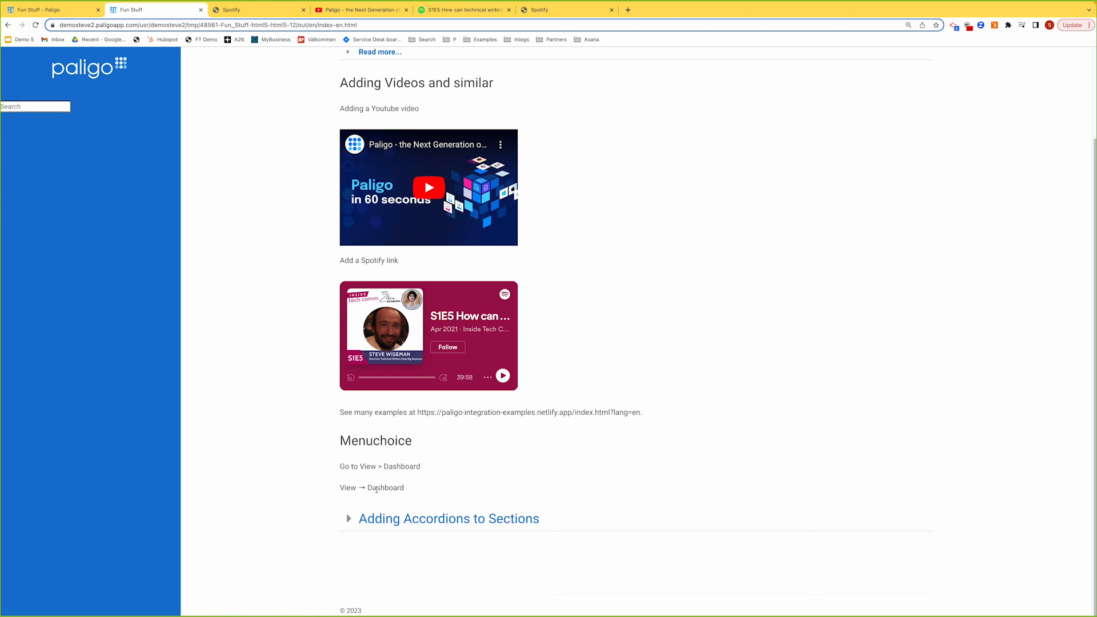
pyautogui.click(64, 11)
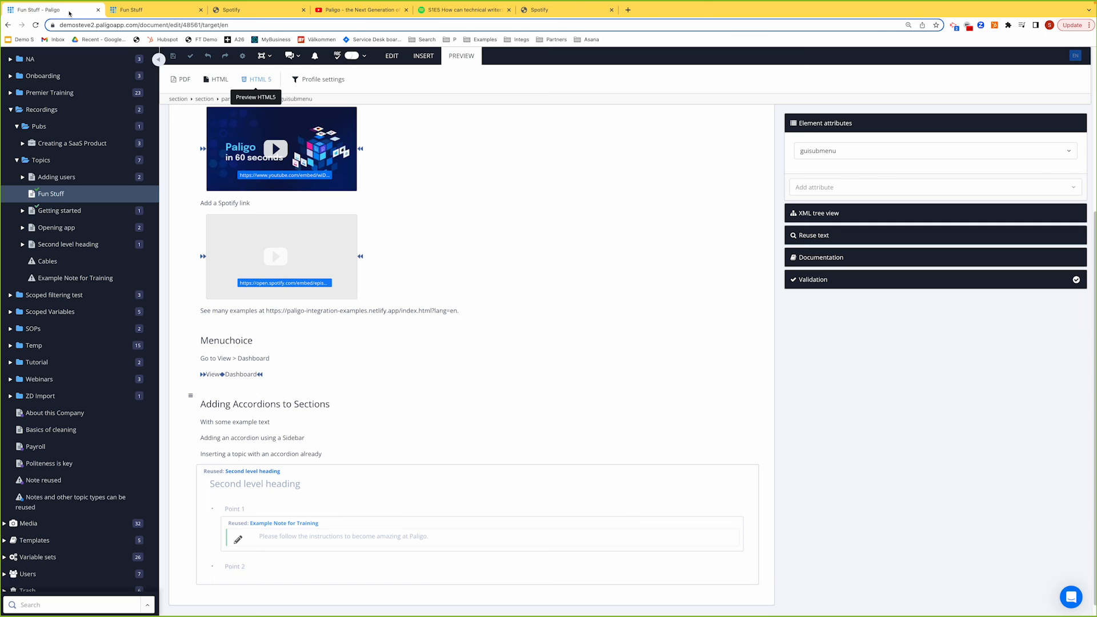
# - Add another paragraph below the View and Dashboard line and insert a second menuchoice element in it
pyautogui.click(269, 372)
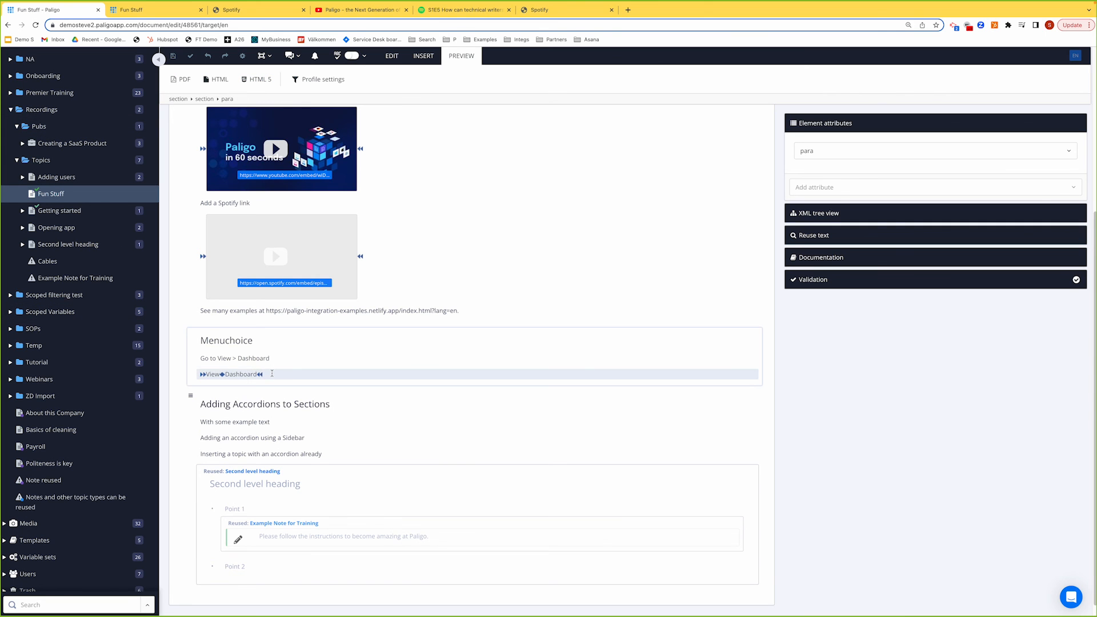
pyautogui.press('Return')
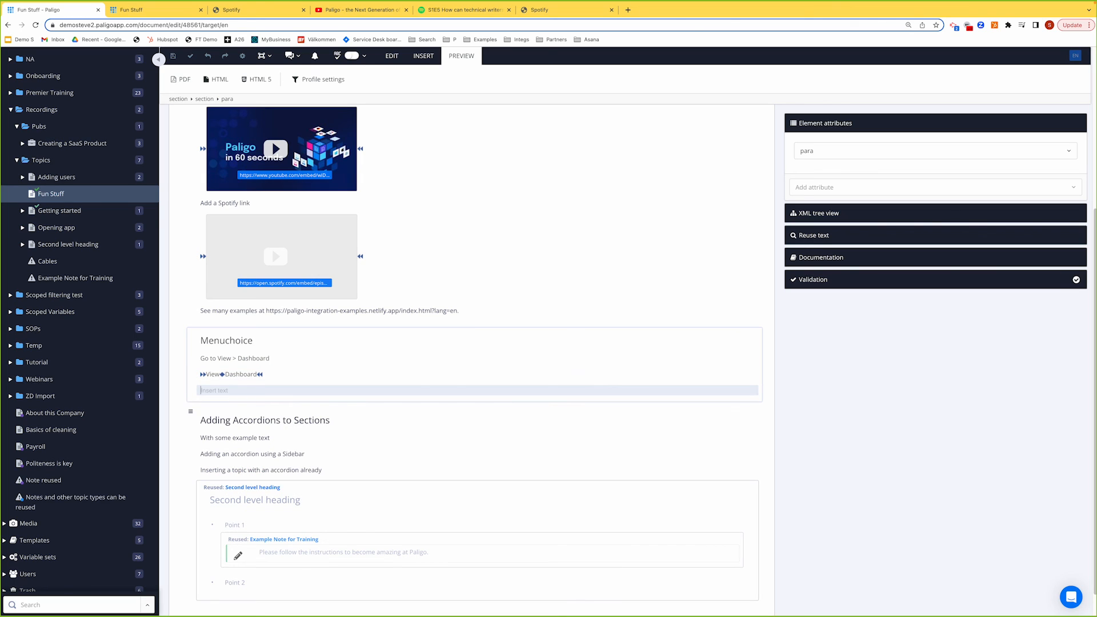
pyautogui.hotkey('alt', 'Return')
pyautogui.write('men')
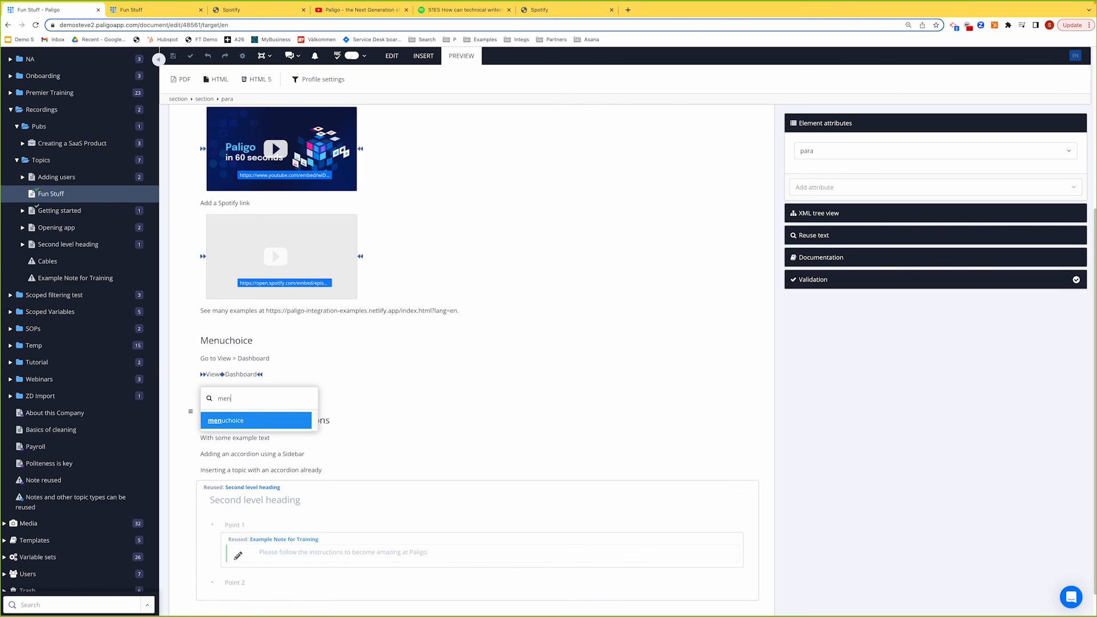
pyautogui.press('Return')
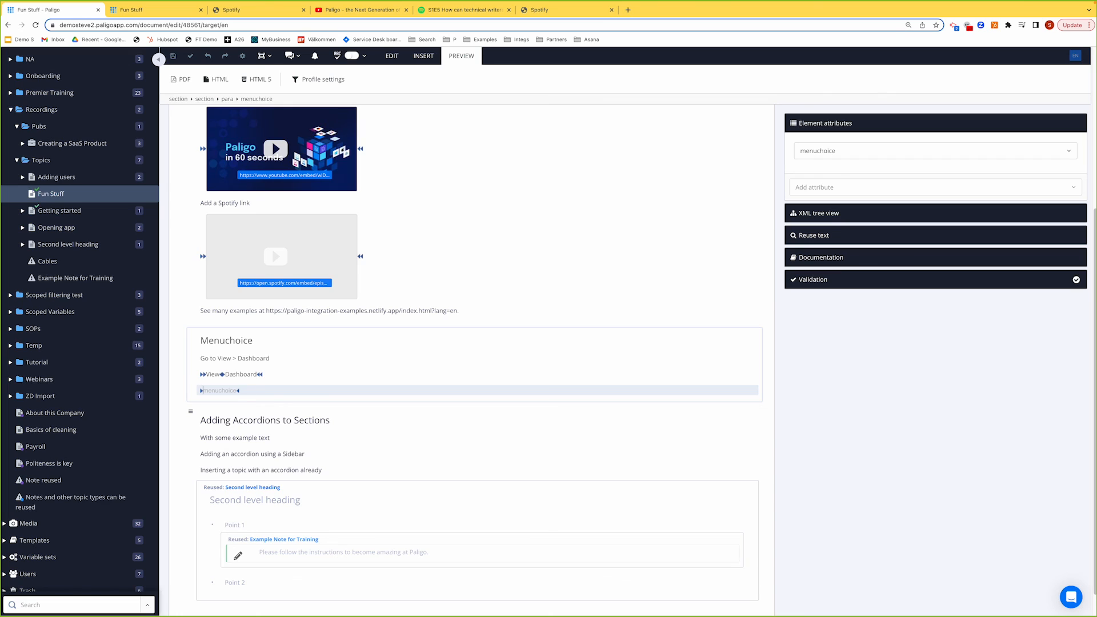
# - Insert a guimenu element reading One inside the second menuchoice
pyautogui.hotkey('alt', 'Return')
pyautogui.press('Down')
pyautogui.press('Down')
pyautogui.press('Down')
pyautogui.press('Return')
pyautogui.write('One')
# - Add another guimenu element reading Two after One in the second menuchoice
pyautogui.press('Right')
pyautogui.hotkey('alt', 'Return')
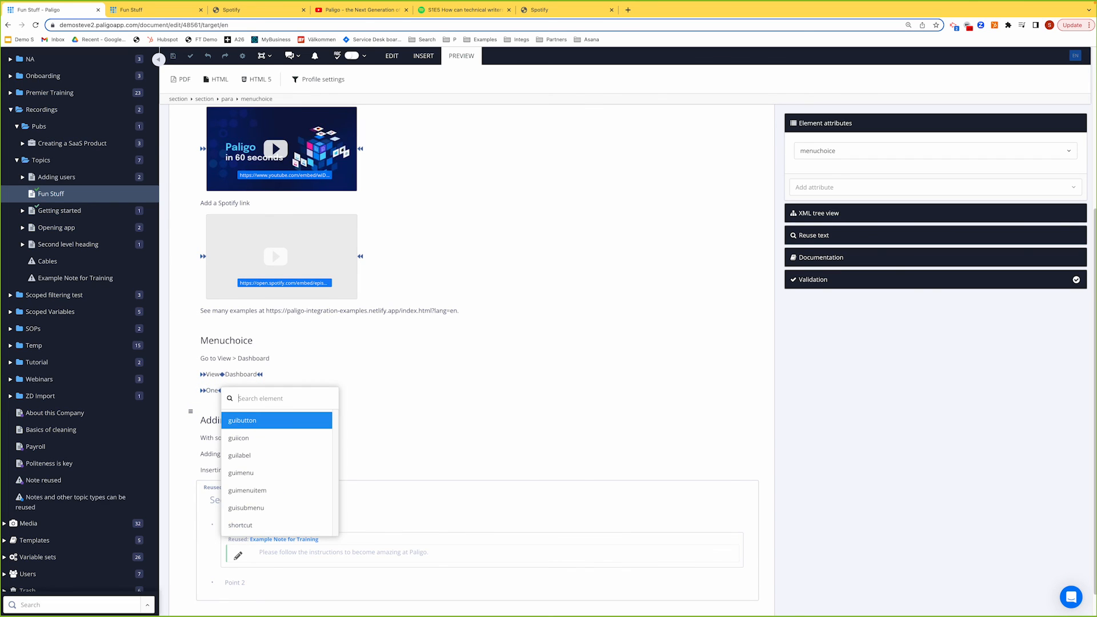
pyautogui.press('Down')
pyautogui.press('Down')
pyautogui.press('Down')
pyautogui.press('Return')
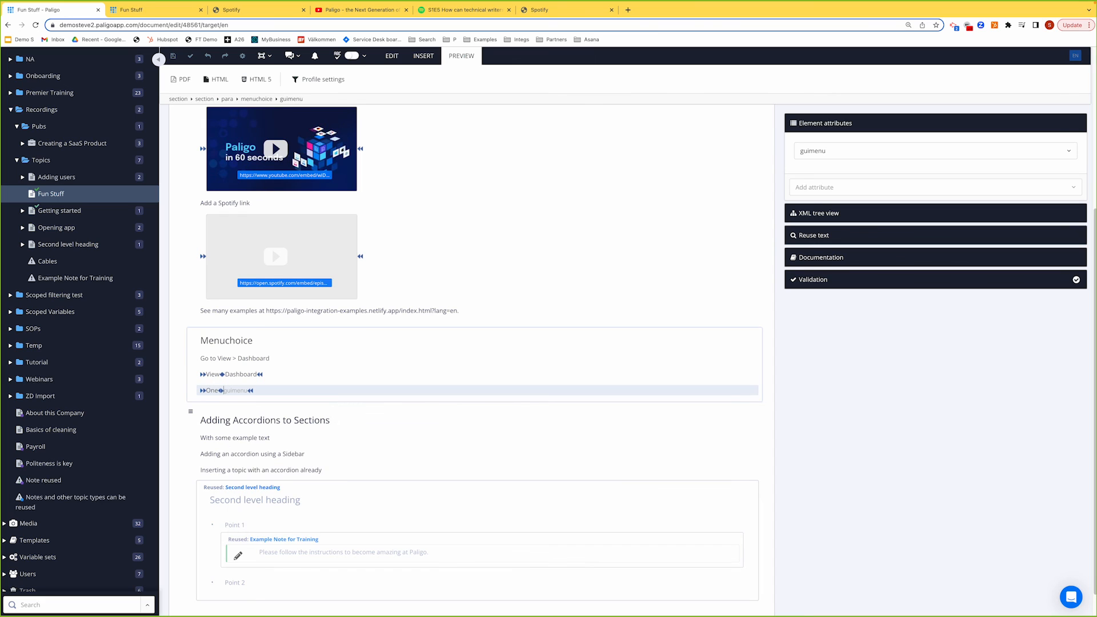
pyautogui.write('Two')
# - Preview the topic as HTML 5 and check how the One and Two menuchoice renders in the Menuchoice section
pyautogui.click(261, 79)
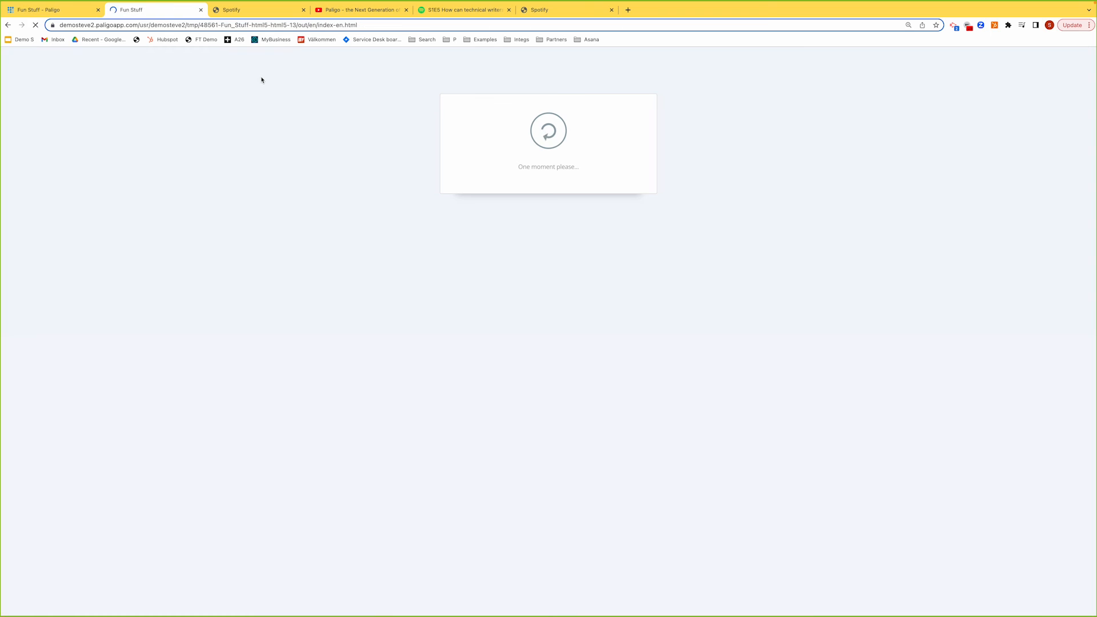
pyautogui.scroll(-2, 287, 285)
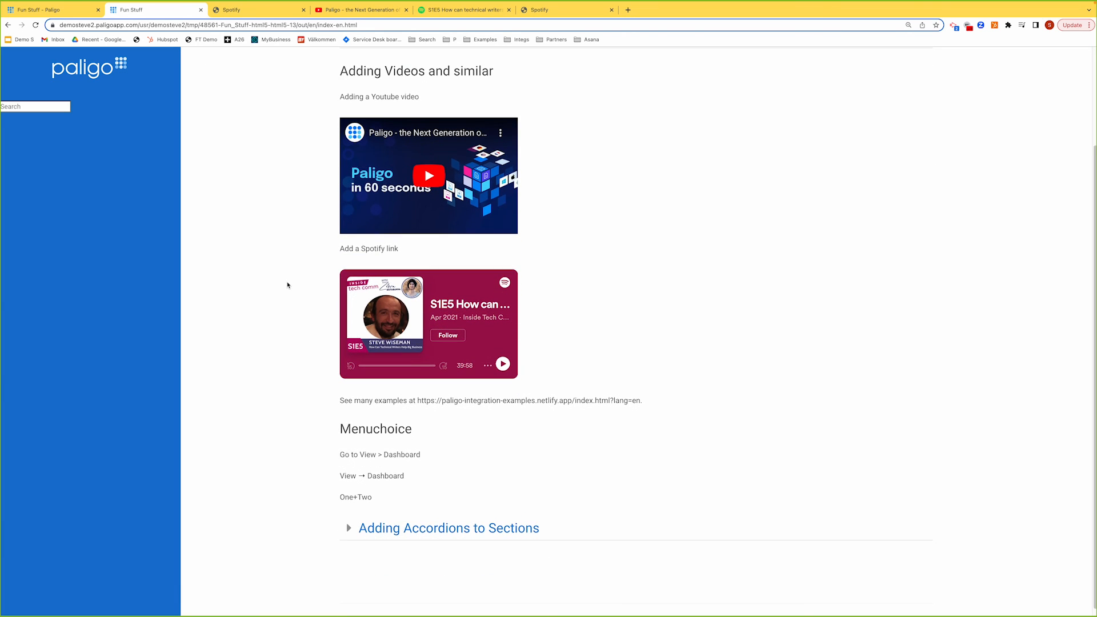